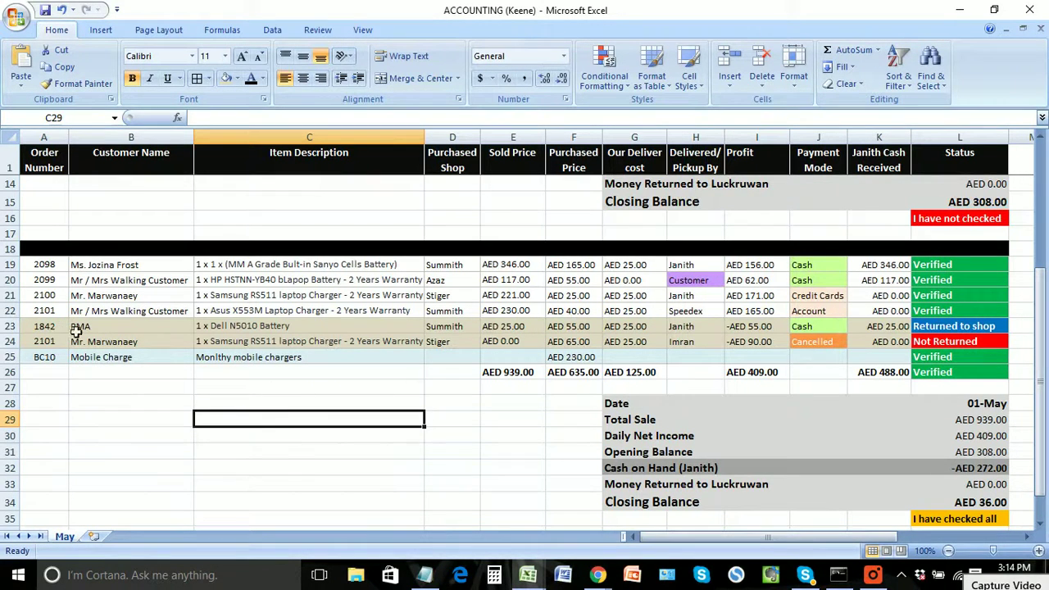
Step: Examine the two shaded rows 23 and 24 for the RMA and cancelled orders, and check the available fill colours
{"action": "left_click", "coordinate": [75, 328]}
{"action": "left_click", "coordinate": [128, 343]}
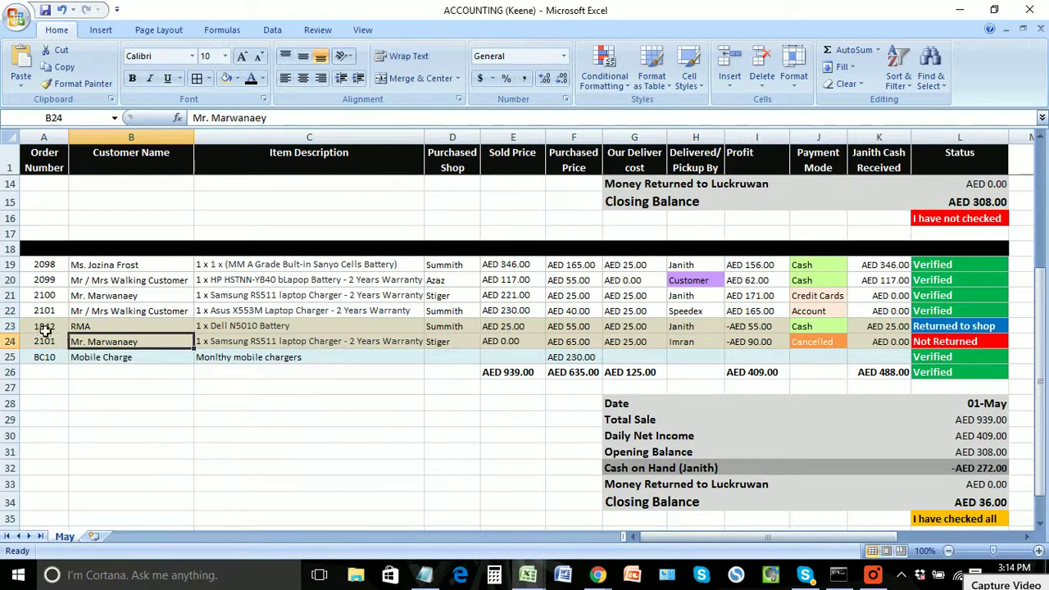
{"action": "left_click", "coordinate": [46, 328]}
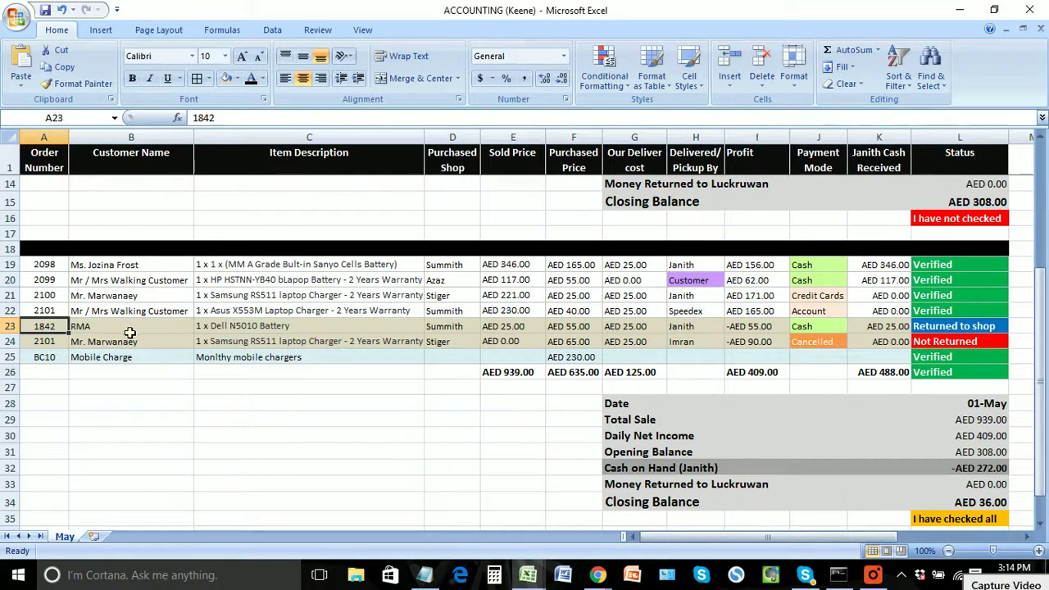
{"action": "left_click_drag", "start_coordinate": [49, 327], "coordinate": [867, 342]}
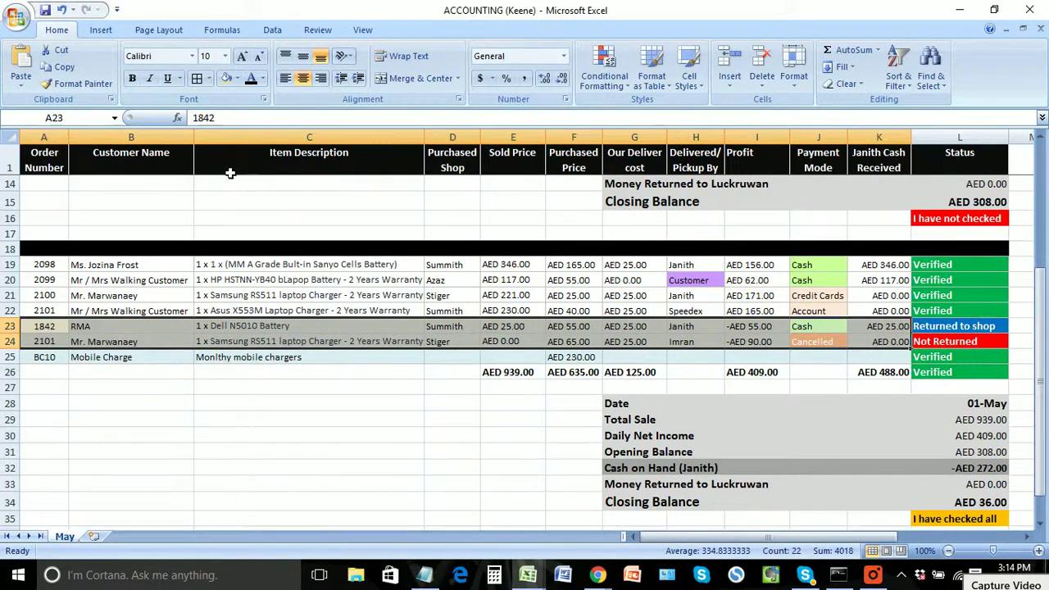
{"action": "left_click", "coordinate": [238, 79]}
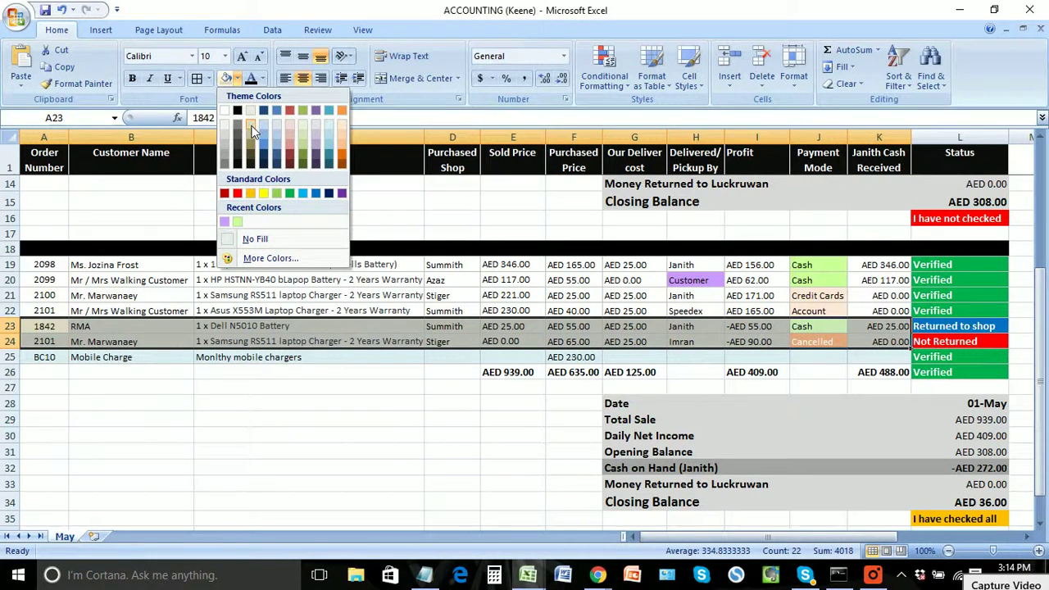
{"action": "left_click", "coordinate": [89, 280]}
{"action": "left_click", "coordinate": [114, 282]}
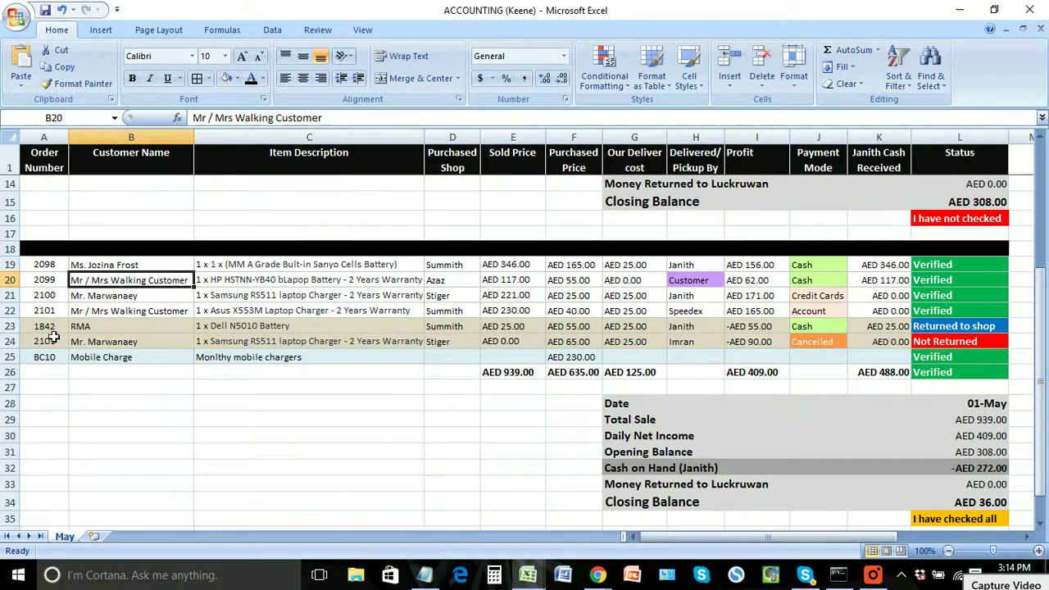
Step: Examine the RMA entry in row 23 across its columns, including its purchased price and the status choices
{"action": "left_click", "coordinate": [51, 328]}
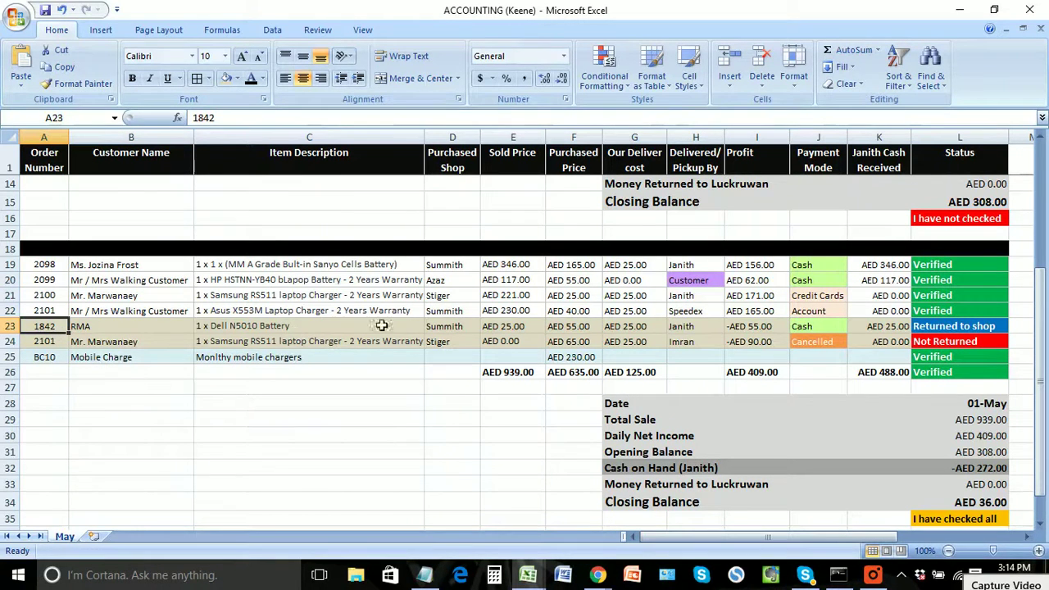
{"action": "left_click_drag", "start_coordinate": [53, 328], "coordinate": [844, 331]}
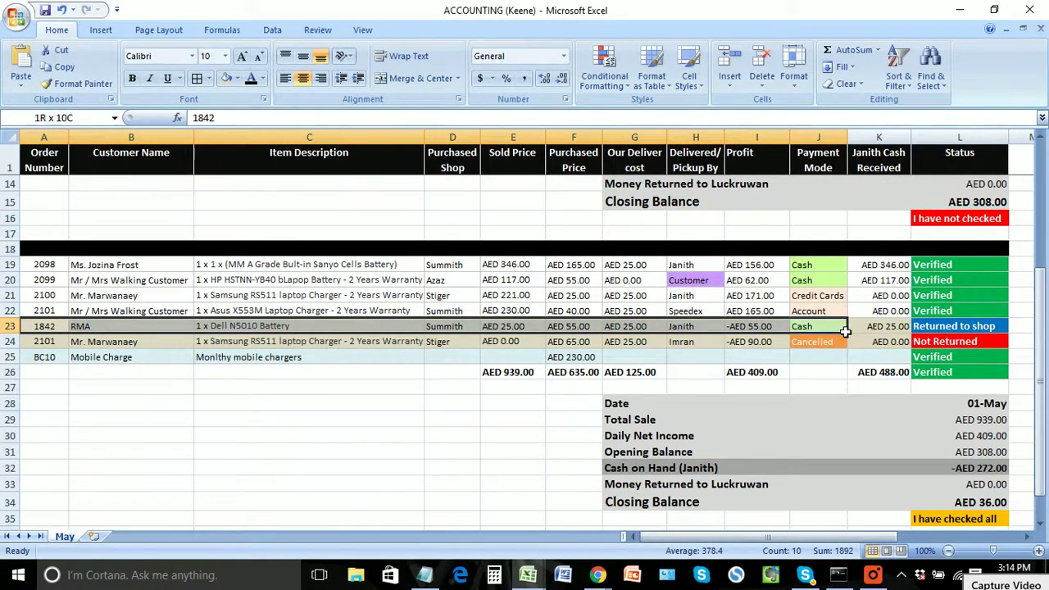
{"action": "left_click", "coordinate": [570, 311]}
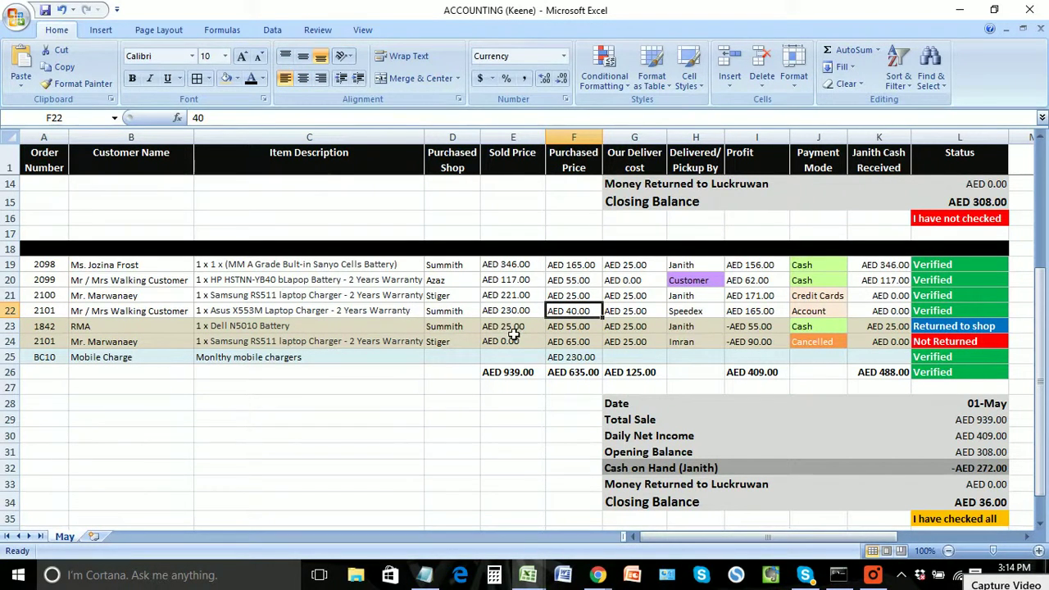
{"action": "left_click", "coordinate": [960, 331]}
{"action": "left_click", "coordinate": [141, 330]}
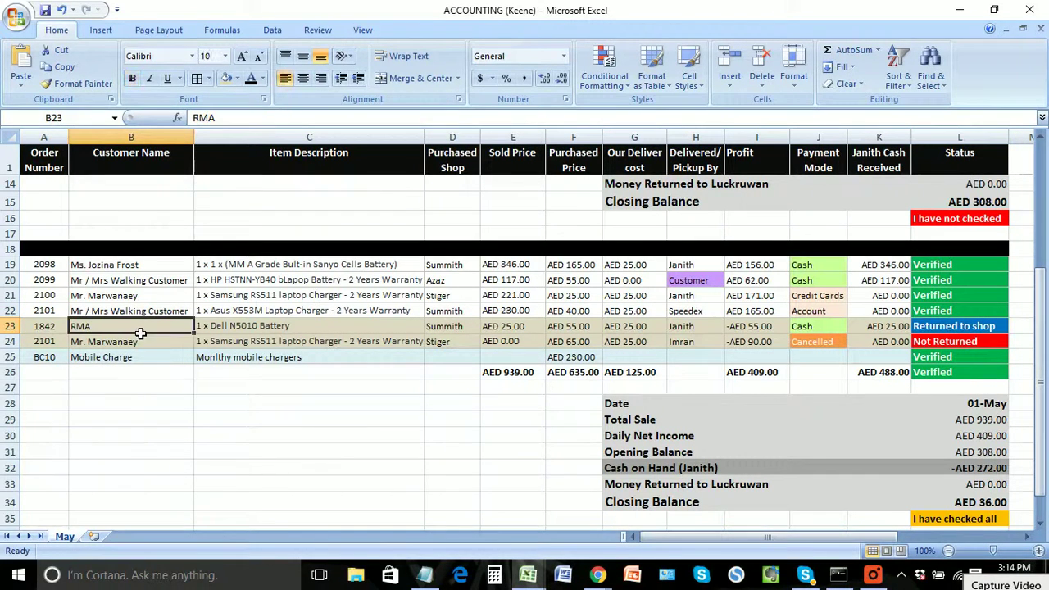
{"action": "left_click", "coordinate": [963, 332]}
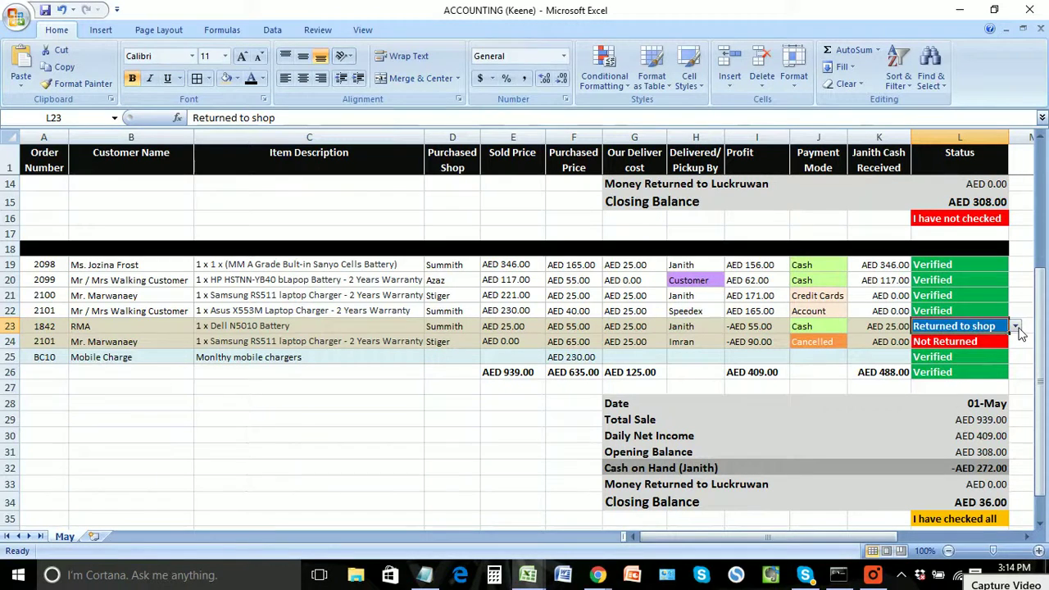
{"action": "left_click", "coordinate": [1014, 326]}
{"action": "left_click", "coordinate": [993, 331]}
{"action": "left_click", "coordinate": [580, 327]}
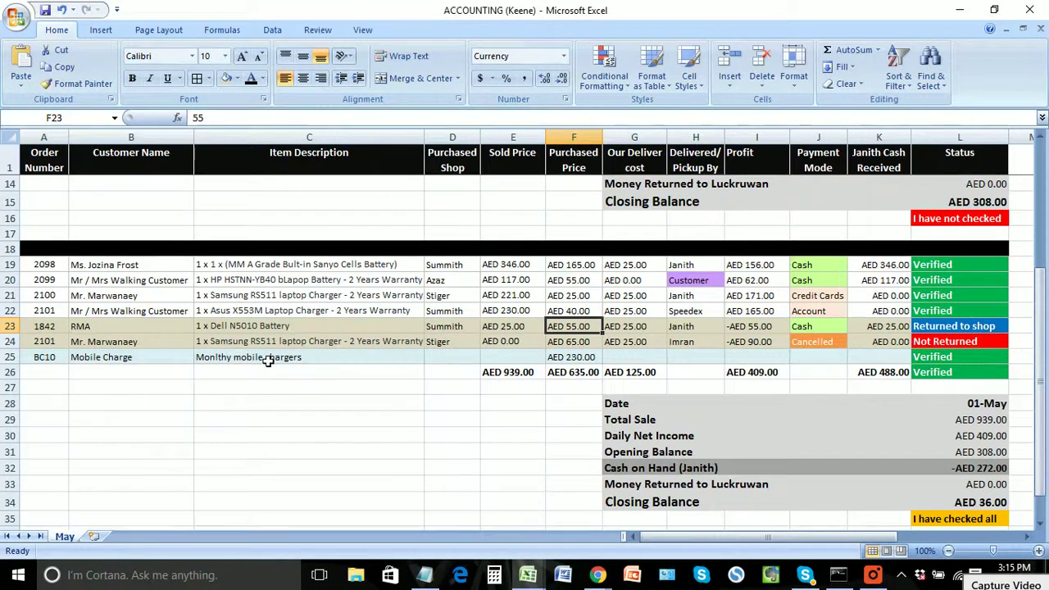
Step: Set the status of the RMA Dell N5010 battery entry in row 23 to Not Returned
{"action": "left_click", "coordinate": [1007, 330]}
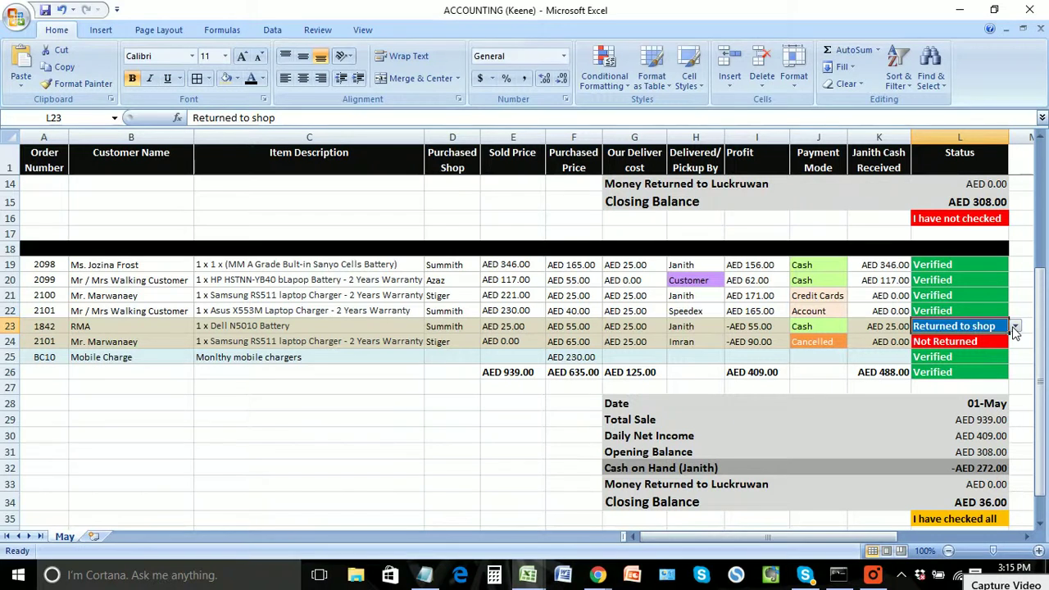
{"action": "left_click", "coordinate": [1014, 326]}
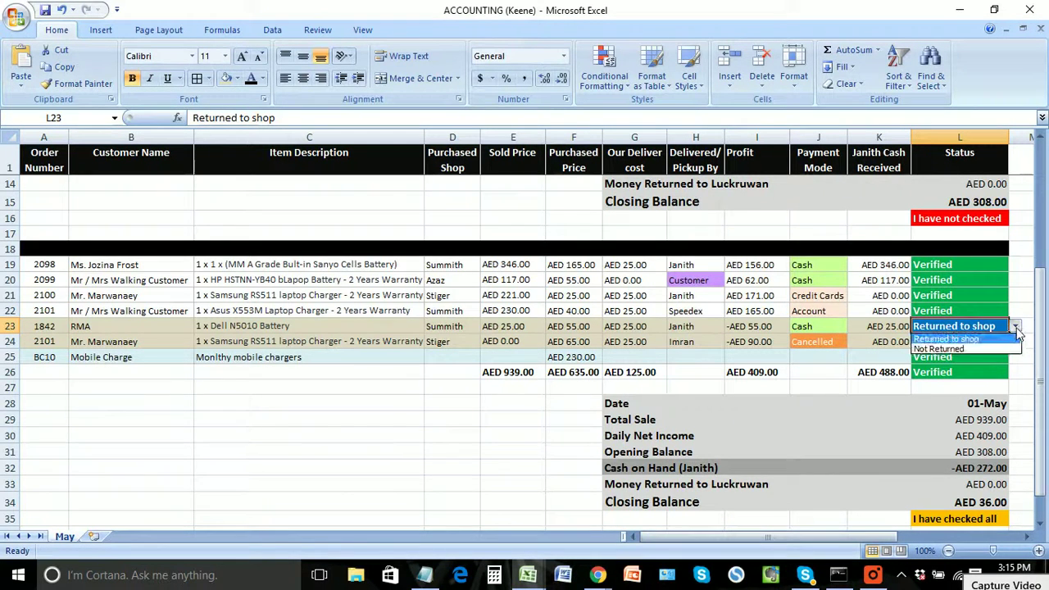
{"action": "left_click", "coordinate": [994, 350]}
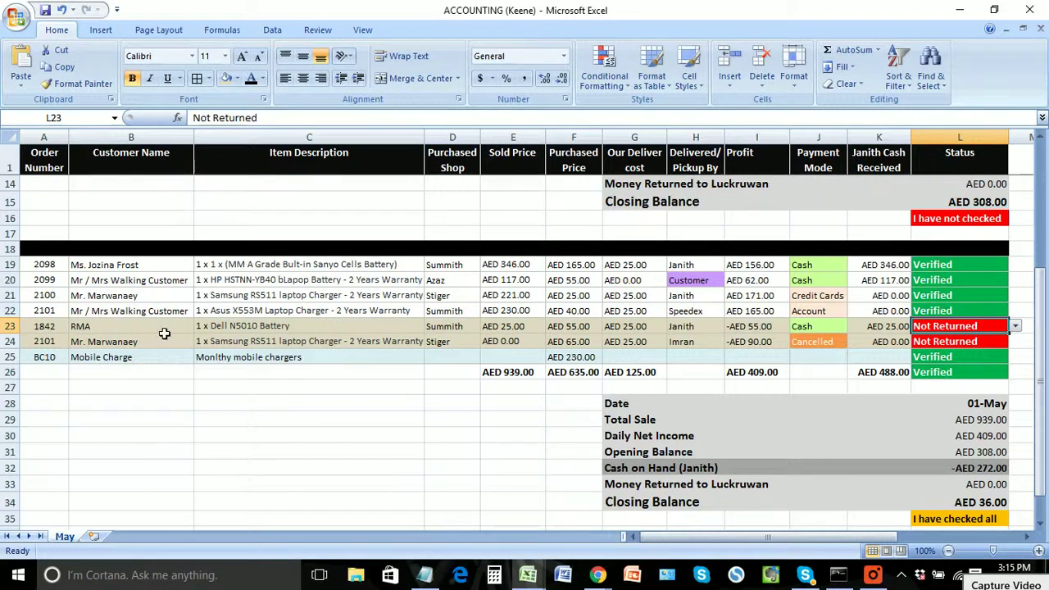
{"action": "left_click", "coordinate": [224, 330]}
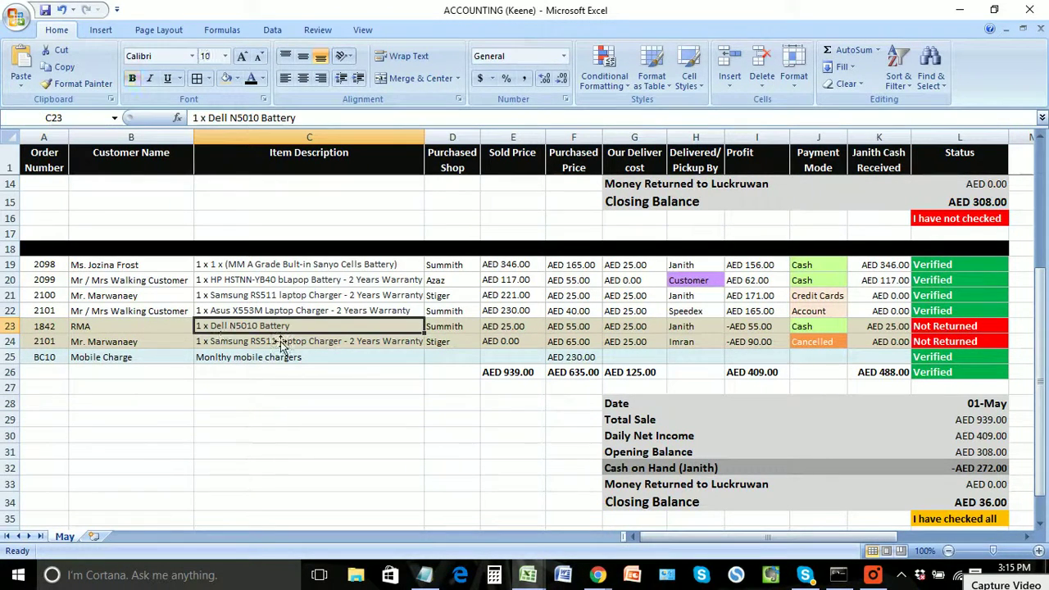
{"action": "left_click", "coordinate": [463, 332]}
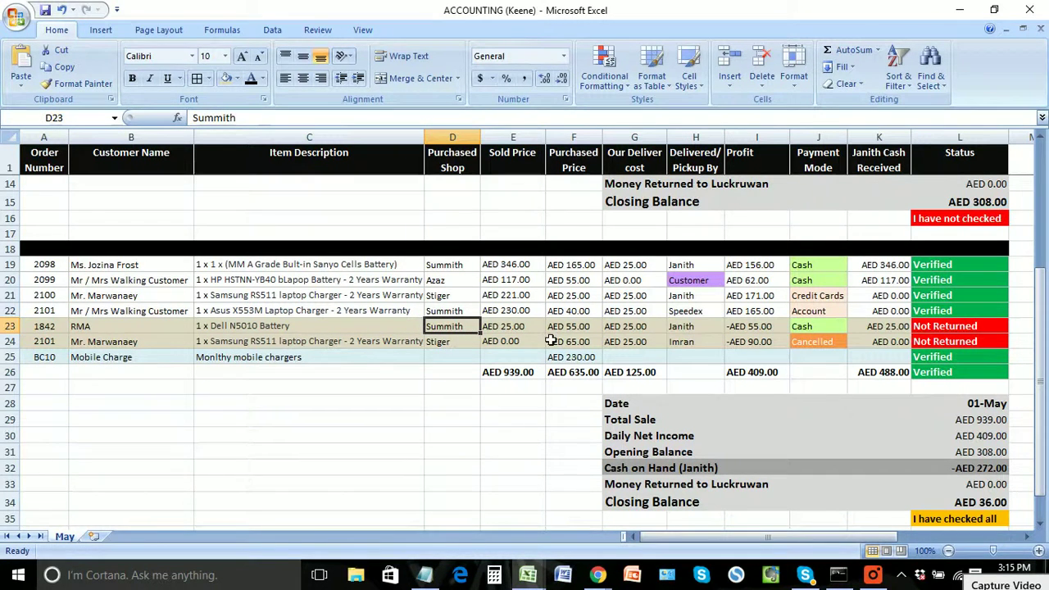
{"action": "key", "text": "Right"}
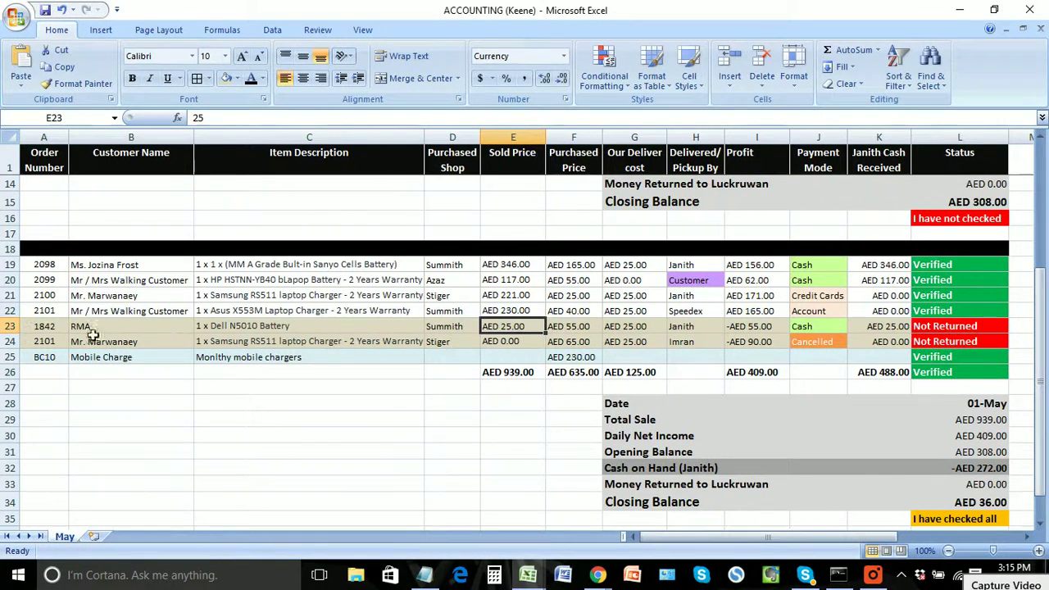
Step: Try inserting a blank row above the cancelled Samsung charger order in row 24, and undo the insertion
{"action": "right_click", "coordinate": [16, 343]}
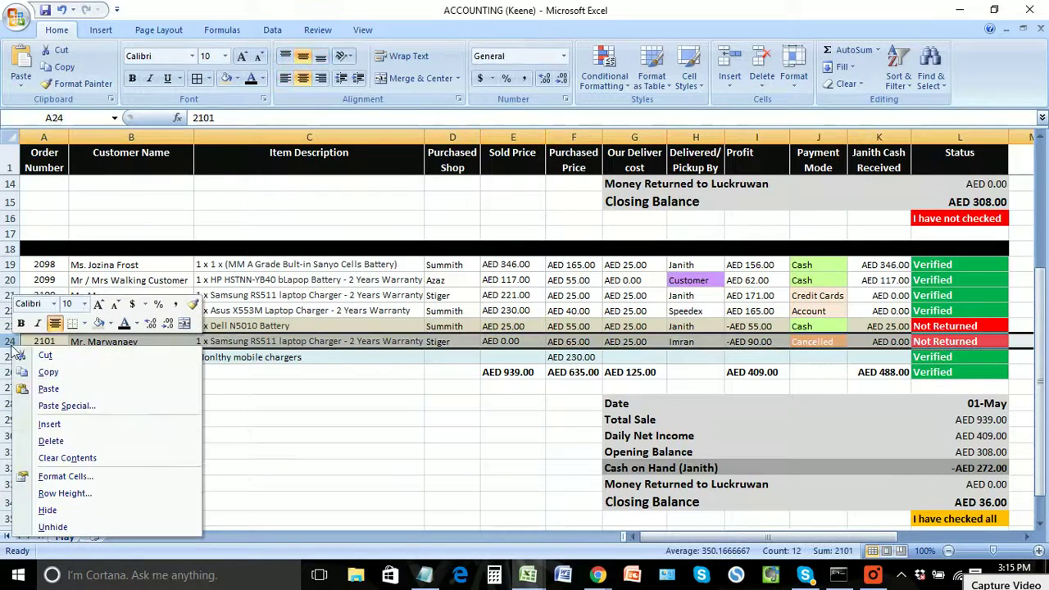
{"action": "left_click", "coordinate": [319, 420]}
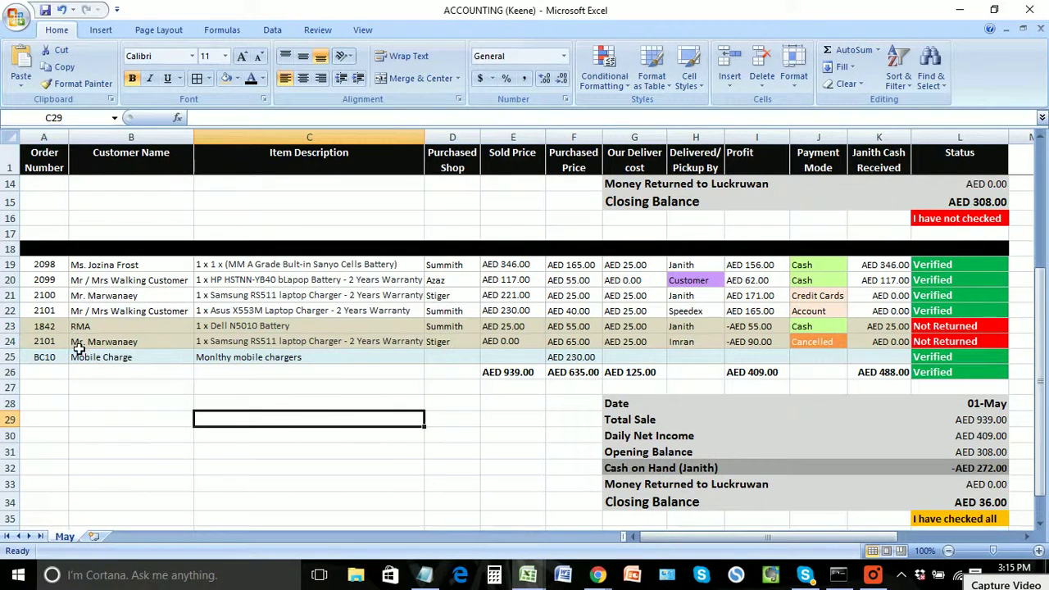
{"action": "right_click", "coordinate": [16, 343]}
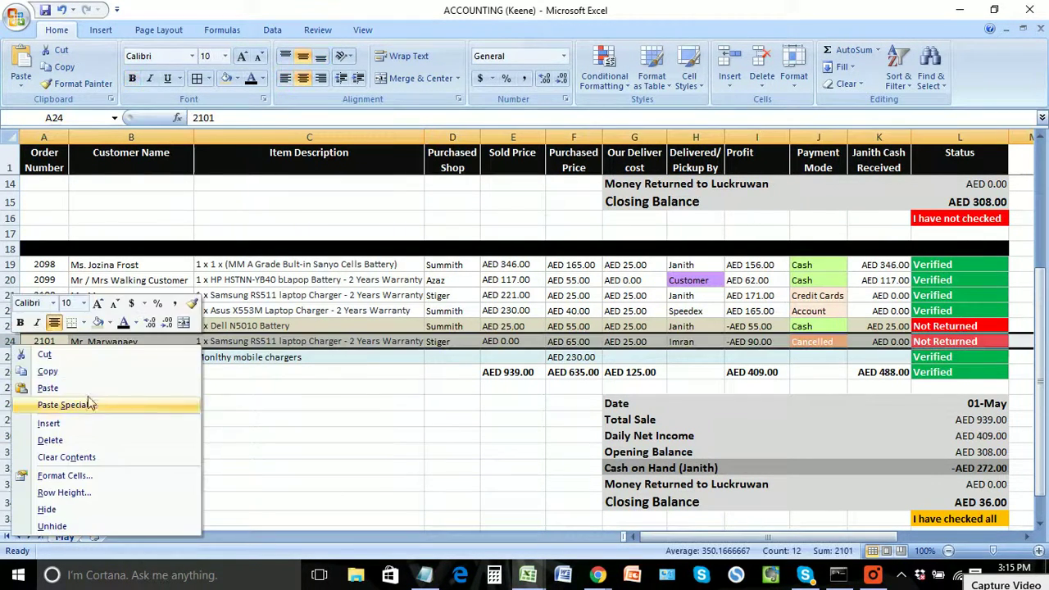
{"action": "left_click", "coordinate": [49, 423]}
{"action": "left_click", "coordinate": [234, 453]}
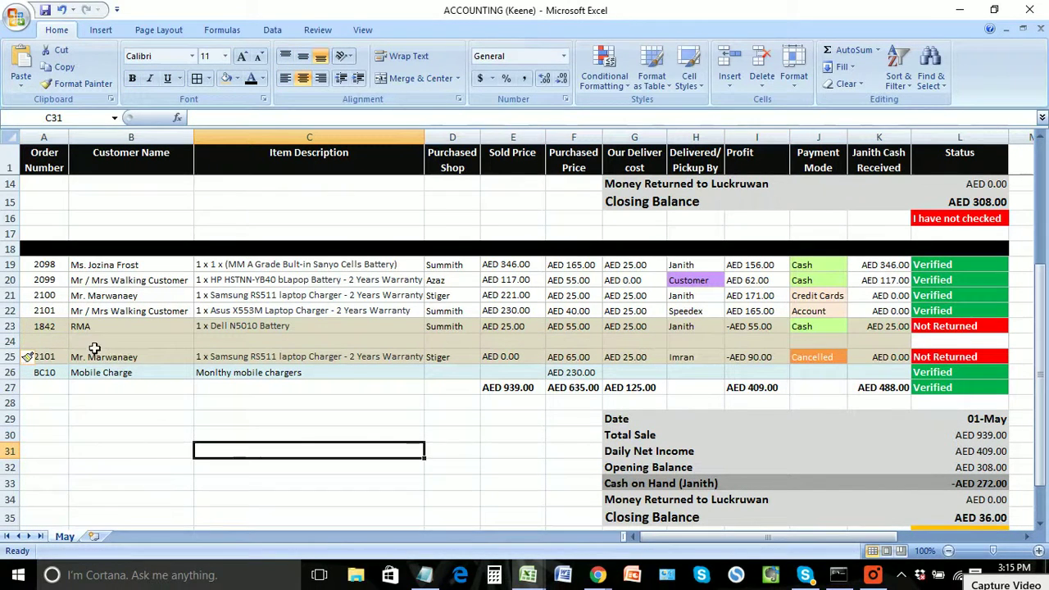
{"action": "key", "text": "ctrl+z"}
{"action": "left_click", "coordinate": [101, 405]}
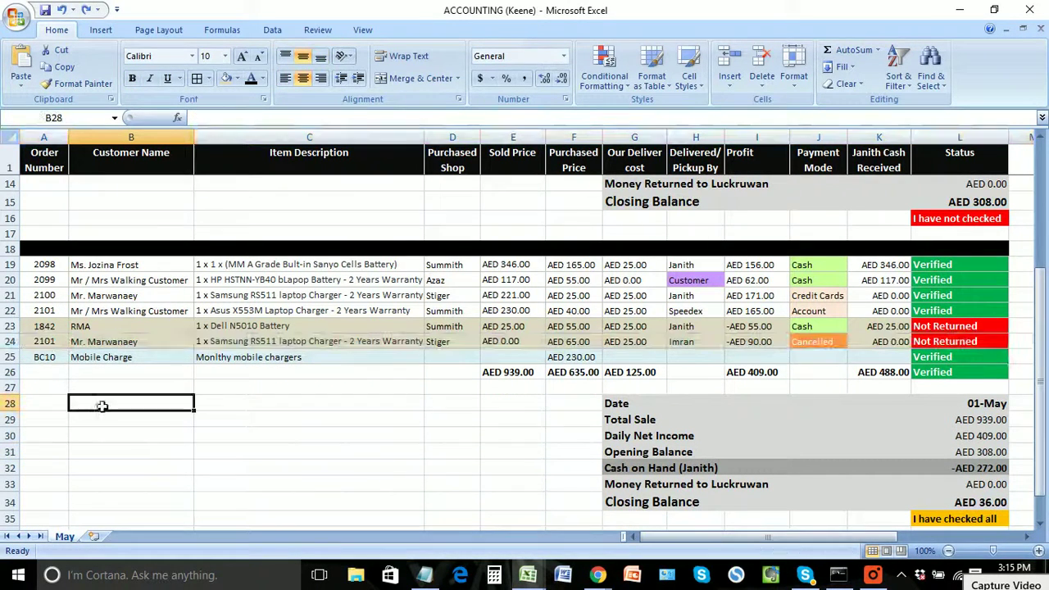
Step: Try inserting a blank row above the RMA battery entry in row 23, and undo the insertion
{"action": "right_click", "coordinate": [16, 326]}
{"action": "left_click", "coordinate": [49, 405]}
{"action": "left_click", "coordinate": [263, 464]}
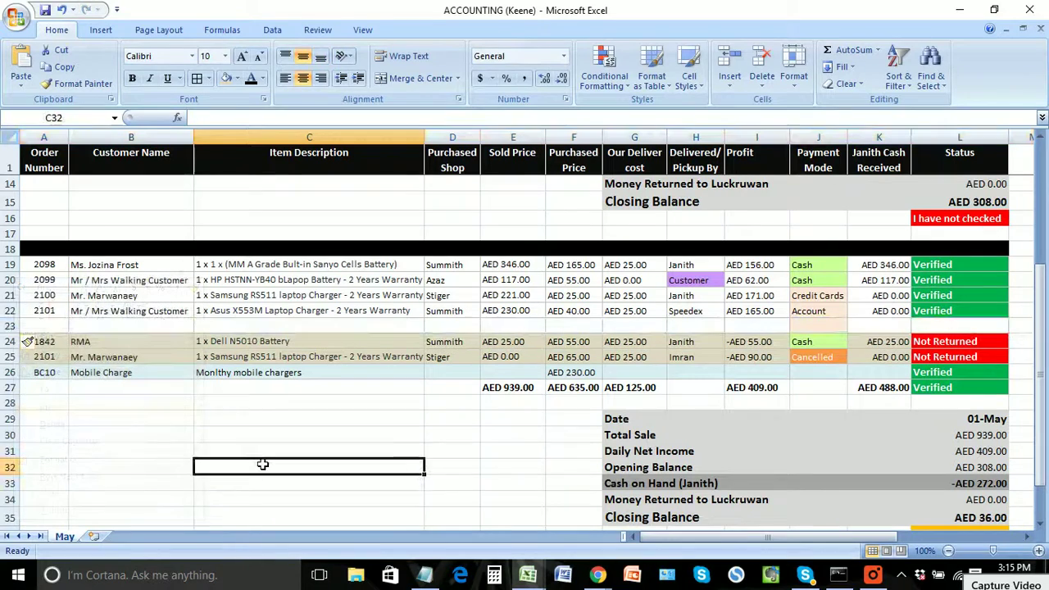
{"action": "key", "text": "ctrl+z"}
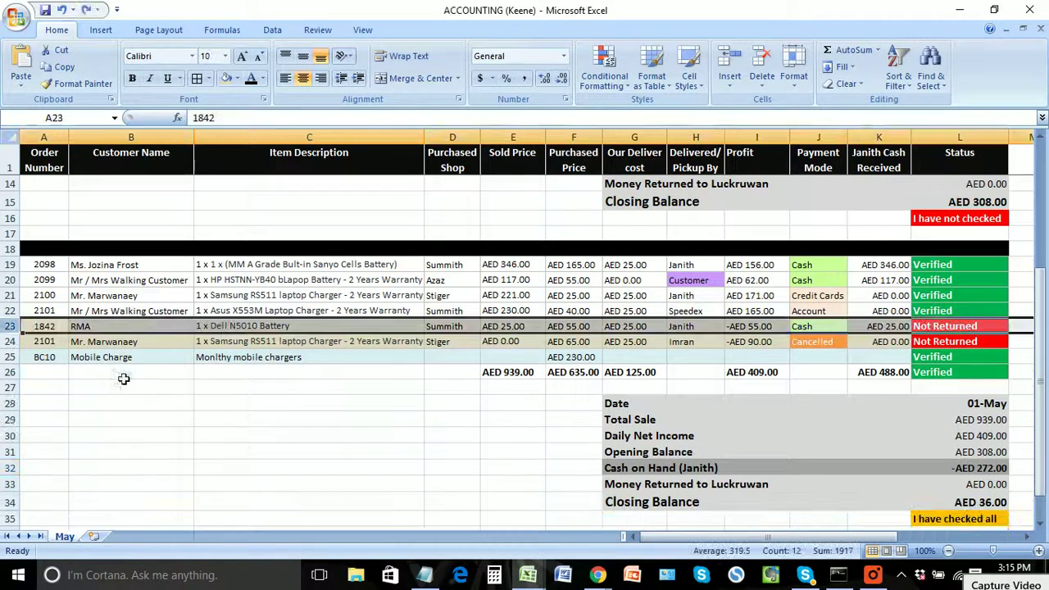
{"action": "left_click", "coordinate": [165, 418]}
Step: Copy the whole 01-May block, A19:L37 including the black divider row, and paste it starting at cell A39
{"action": "scroll", "coordinate": [283, 467], "scroll_direction": "down", "scroll_amount": 3}
{"action": "scroll", "coordinate": [246, 459], "scroll_direction": "up", "scroll_amount": 3}
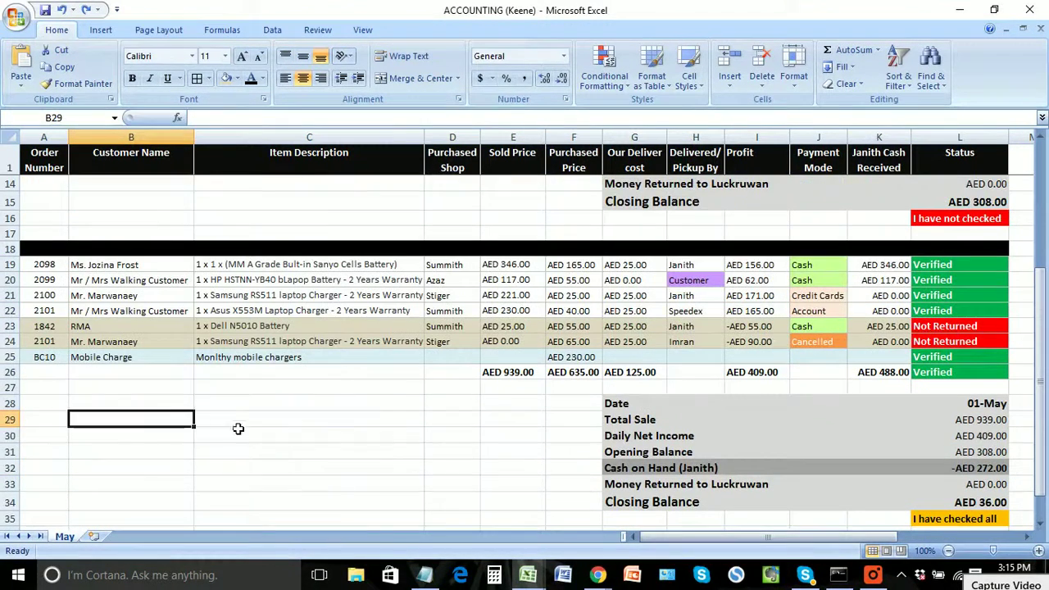
{"action": "left_click", "coordinate": [237, 430]}
{"action": "scroll", "coordinate": [370, 422], "scroll_direction": "down", "scroll_amount": 2}
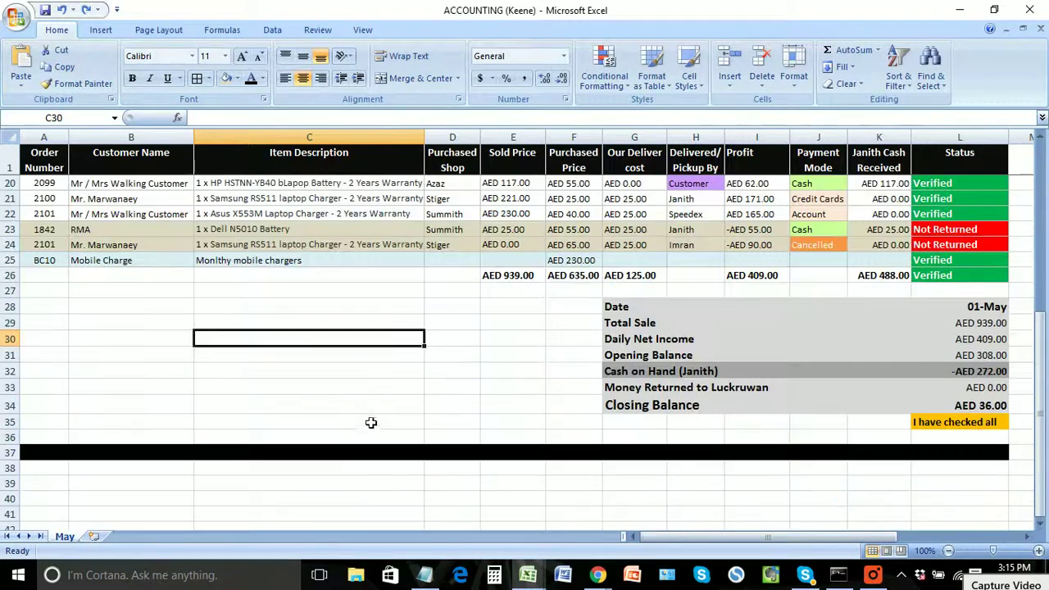
{"action": "scroll", "coordinate": [369, 425], "scroll_direction": "up", "scroll_amount": 3}
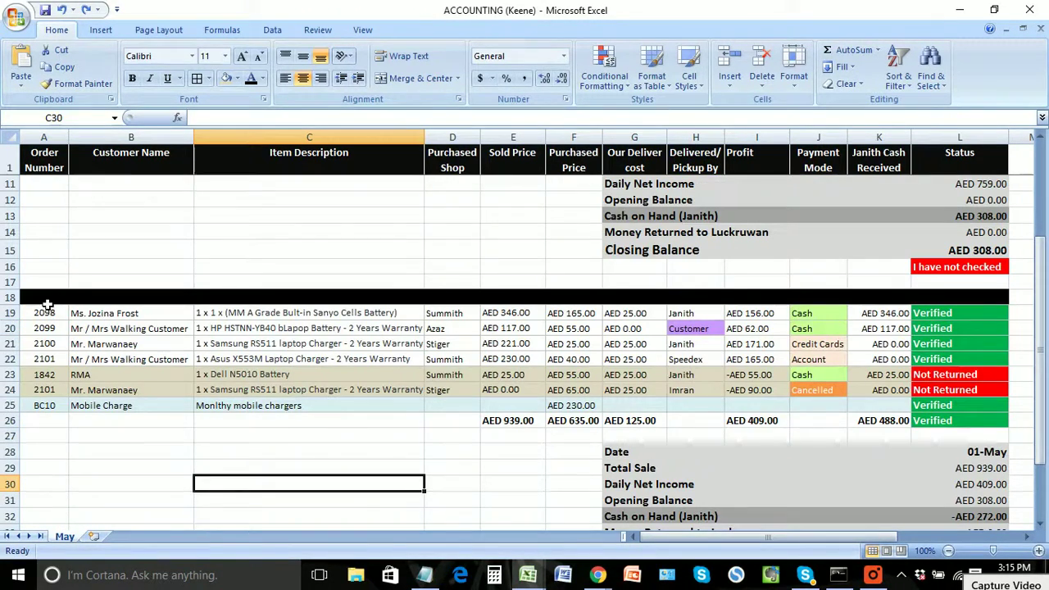
{"action": "scroll", "coordinate": [82, 328], "scroll_direction": "down", "scroll_amount": 3}
{"action": "scroll", "coordinate": [103, 328], "scroll_direction": "up", "scroll_amount": 3}
{"action": "left_click_drag", "start_coordinate": [47, 312], "coordinate": [990, 514]}
{"action": "key", "text": "ctrl+c"}
{"action": "scroll", "coordinate": [300, 458], "scroll_direction": "down", "scroll_amount": 3}
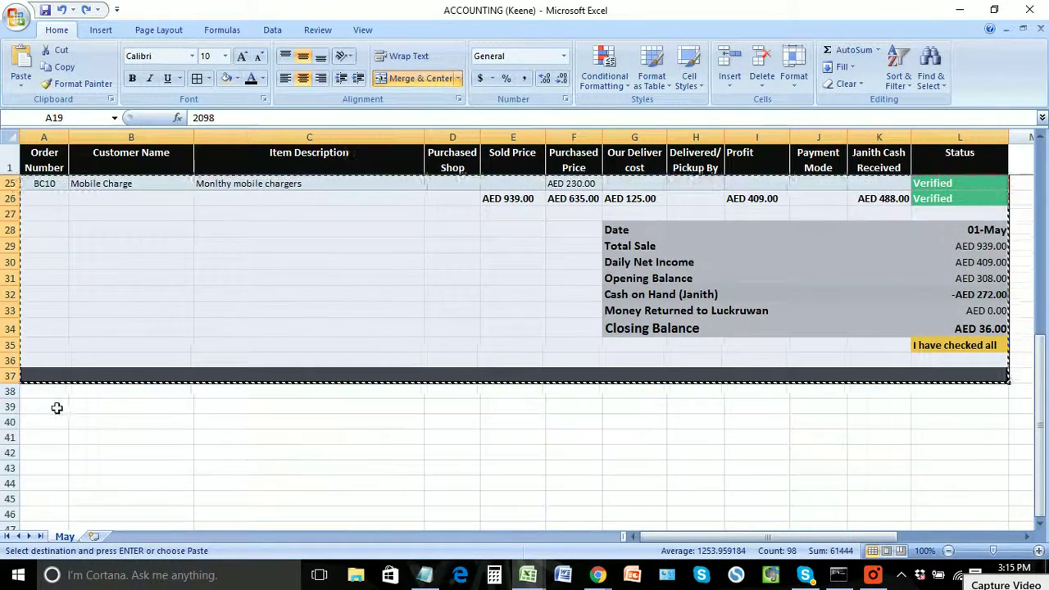
{"action": "left_click", "coordinate": [54, 408]}
{"action": "key", "text": "ctrl+v"}
{"action": "left_click", "coordinate": [277, 455]}
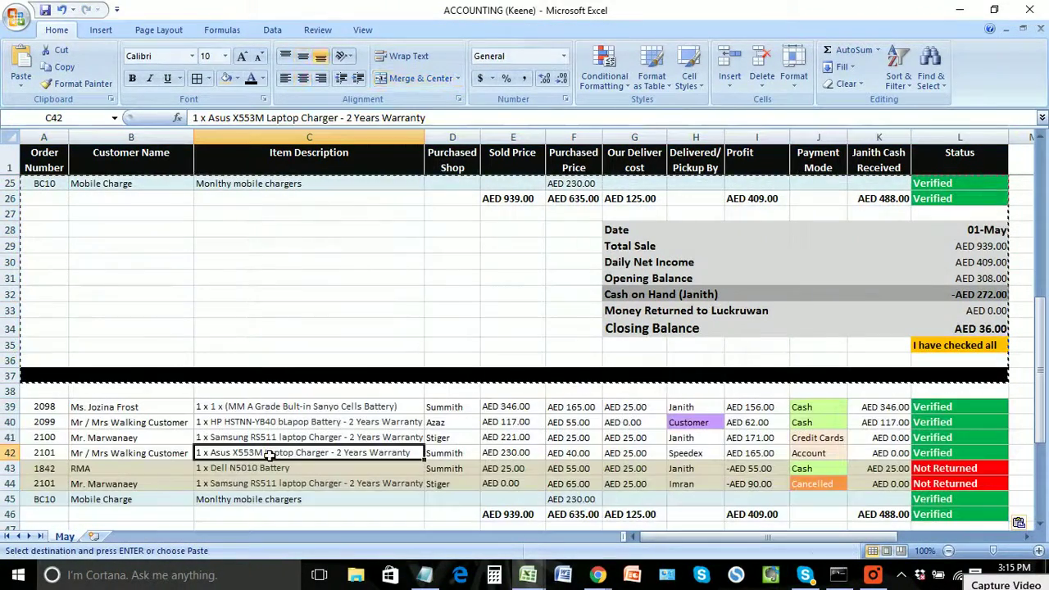
Step: Review the RMA entry in row 23 of the original 01-May block, checking its item, customer and status cells
{"action": "scroll", "coordinate": [277, 454], "scroll_direction": "up", "scroll_amount": 3}
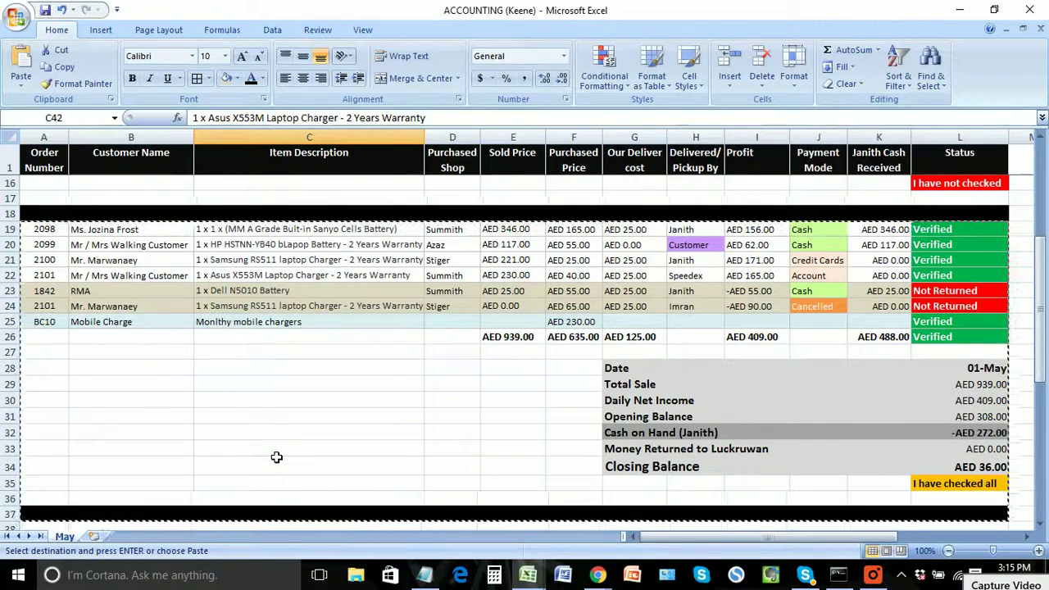
{"action": "left_click_drag", "start_coordinate": [102, 292], "coordinate": [942, 291]}
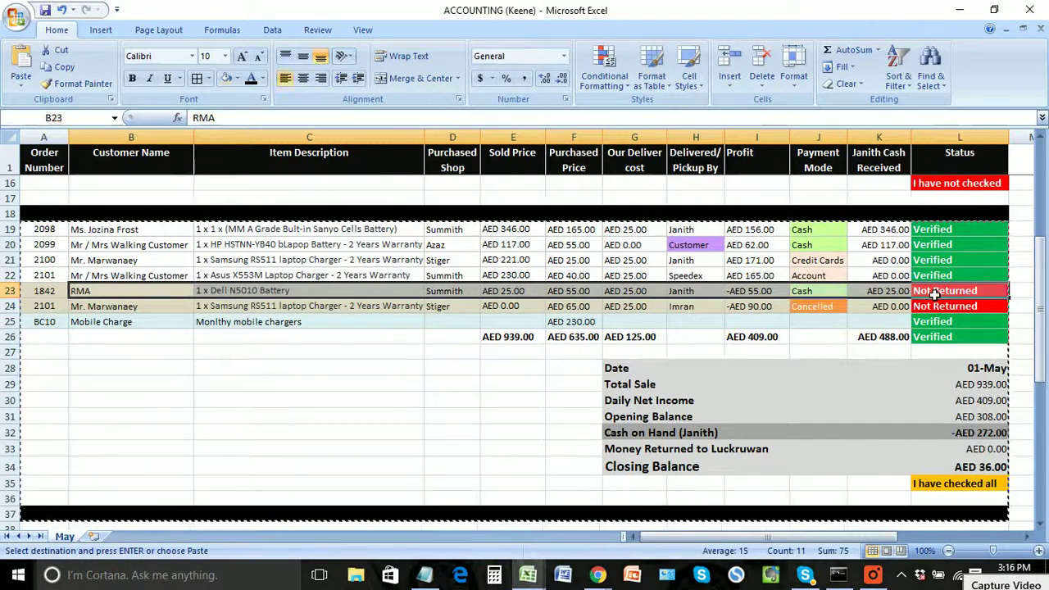
{"action": "left_click", "coordinate": [497, 373]}
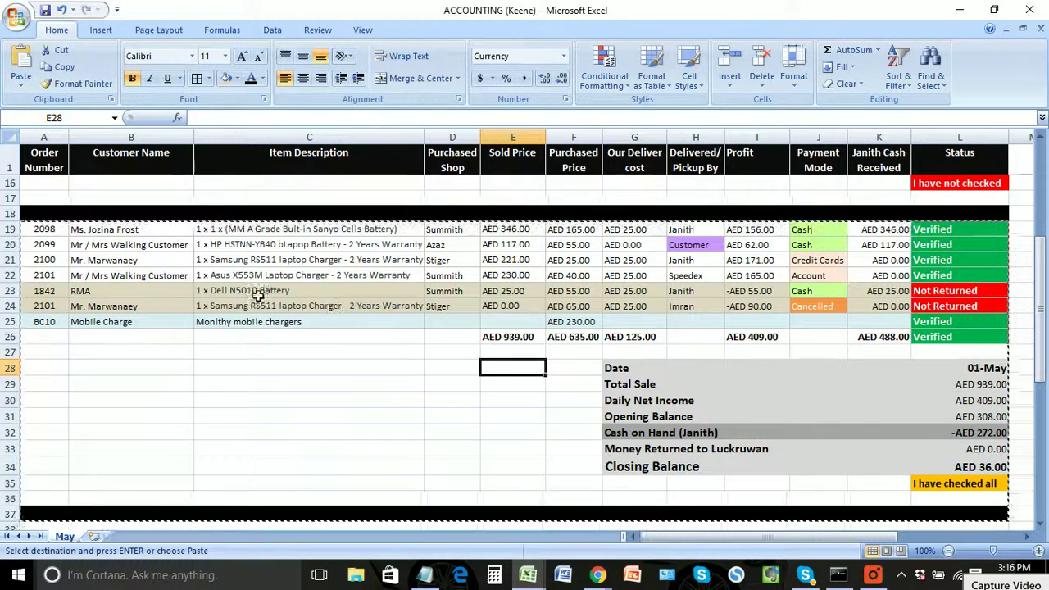
{"action": "left_click", "coordinate": [304, 296]}
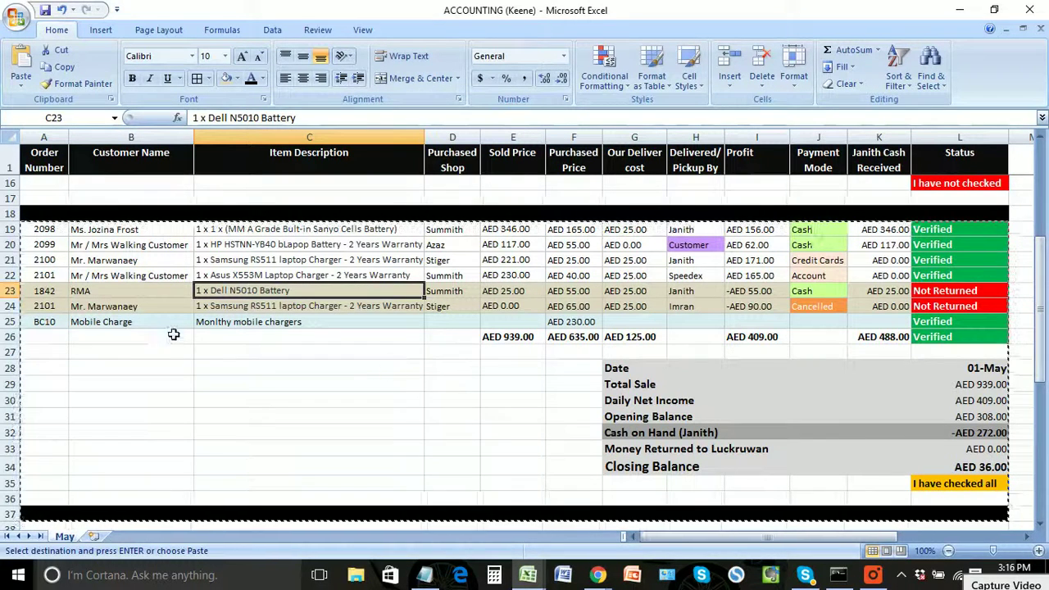
{"action": "left_click", "coordinate": [129, 294]}
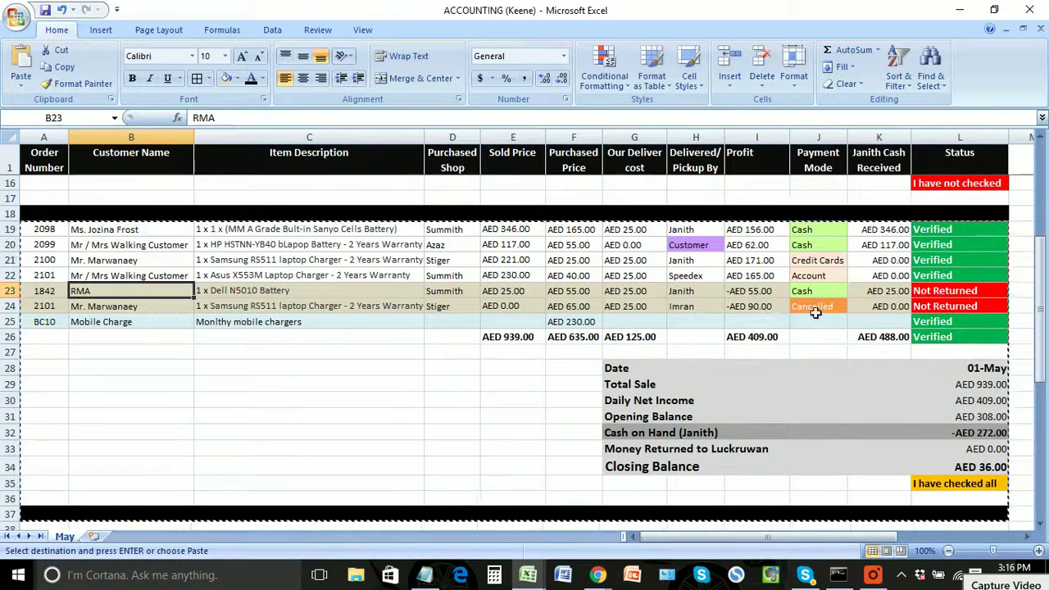
{"action": "left_click", "coordinate": [972, 291]}
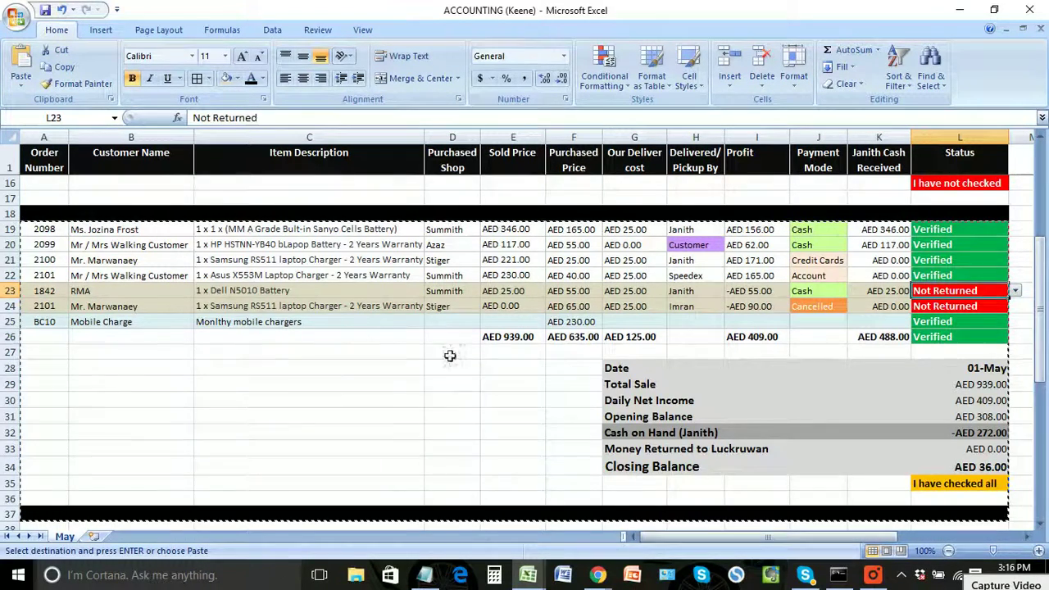
Step: Remove the fill colour from the RMA entry in cells A43:K43 of the copied block
{"action": "scroll", "coordinate": [447, 358], "scroll_direction": "down", "scroll_amount": 3}
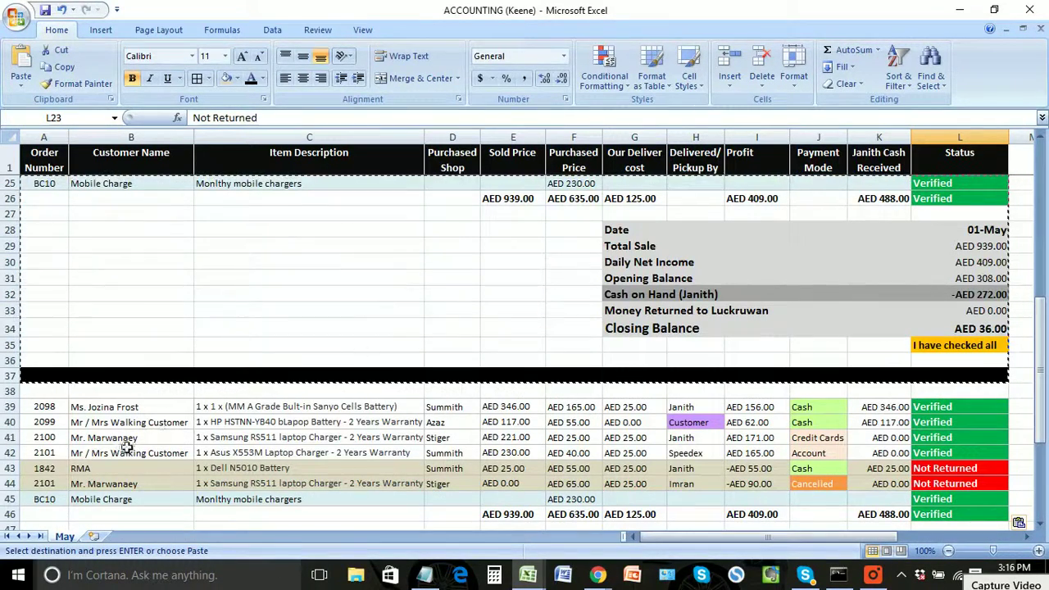
{"action": "left_click_drag", "start_coordinate": [39, 471], "coordinate": [901, 468]}
{"action": "left_click", "coordinate": [236, 78]}
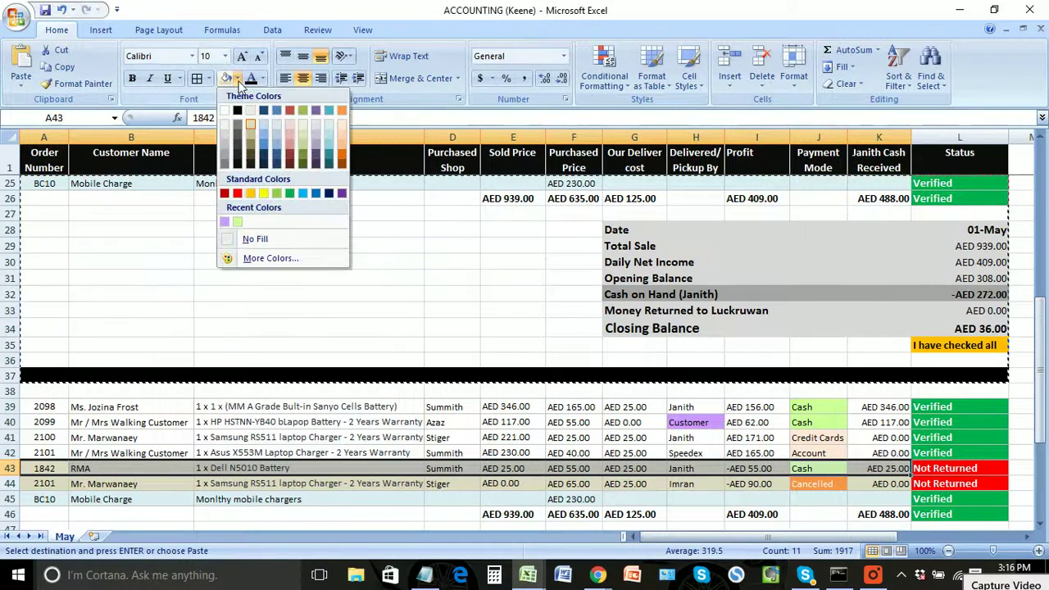
{"action": "left_click", "coordinate": [245, 238]}
{"action": "left_click", "coordinate": [230, 262]}
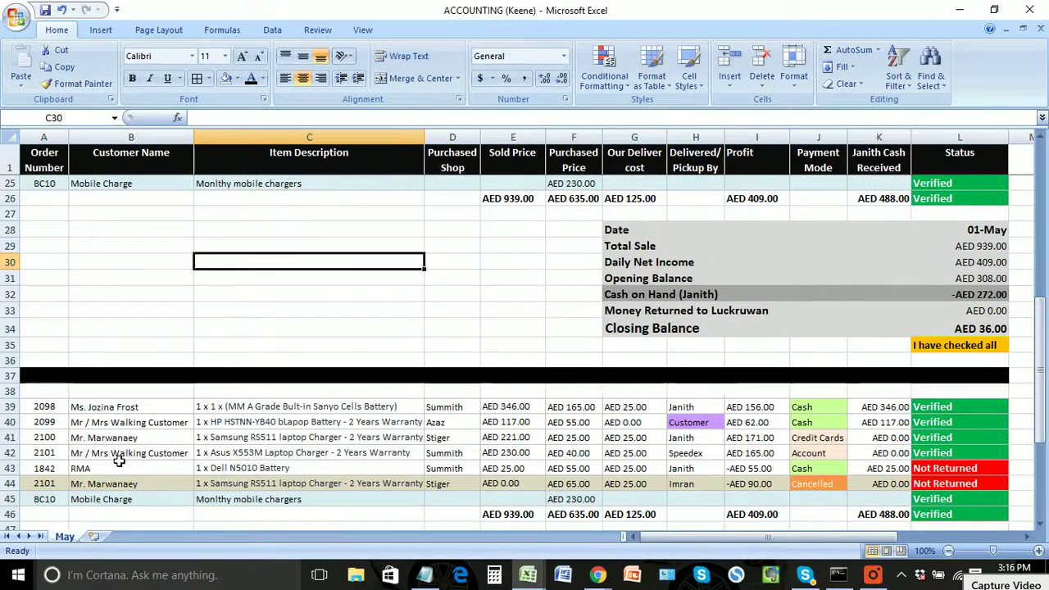
Step: Change the customer name of the copied RMA entry in B43 to "RMA Returned"
{"action": "left_click", "coordinate": [127, 474]}
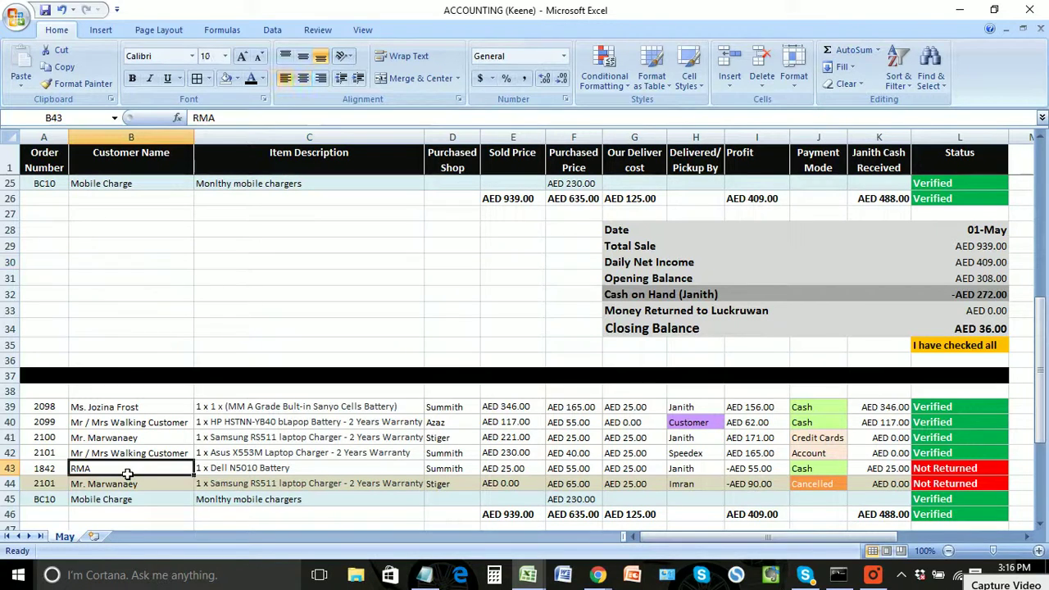
{"action": "type", "text": "R"}
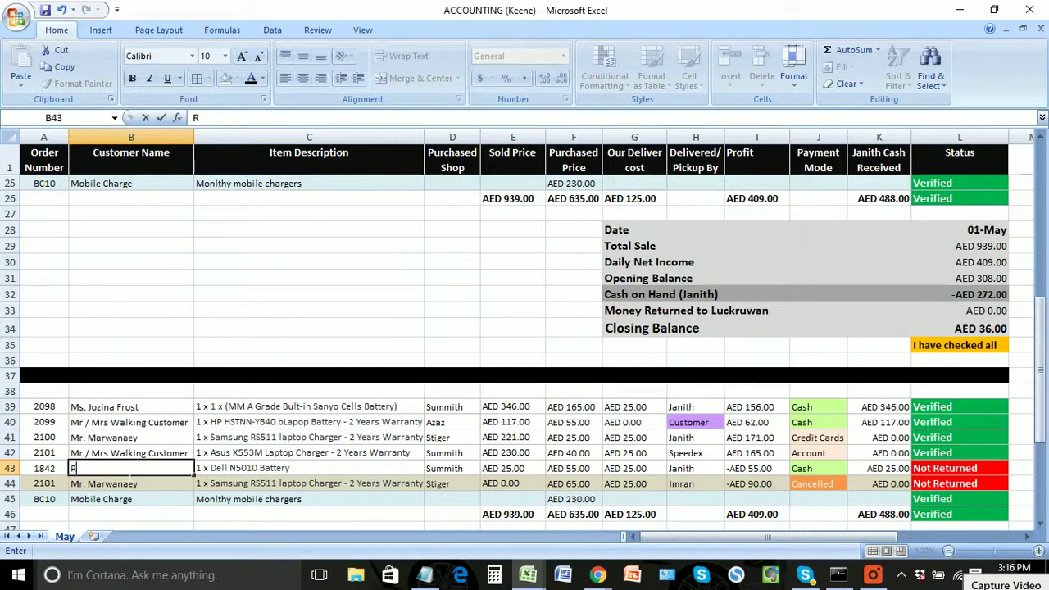
{"action": "type", "text": "MA Returned"}
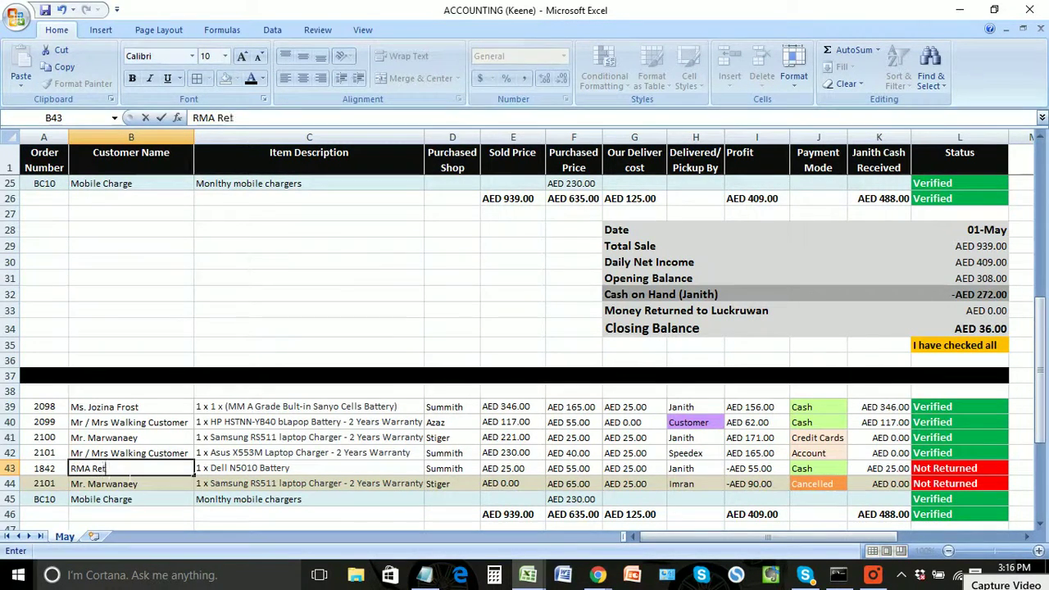
{"action": "left_click", "coordinate": [213, 472]}
Step: Set the returned RMA entry in row 43 to a sold price of 55, with purchased price and delivery cost of 0
{"action": "left_click", "coordinate": [500, 472]}
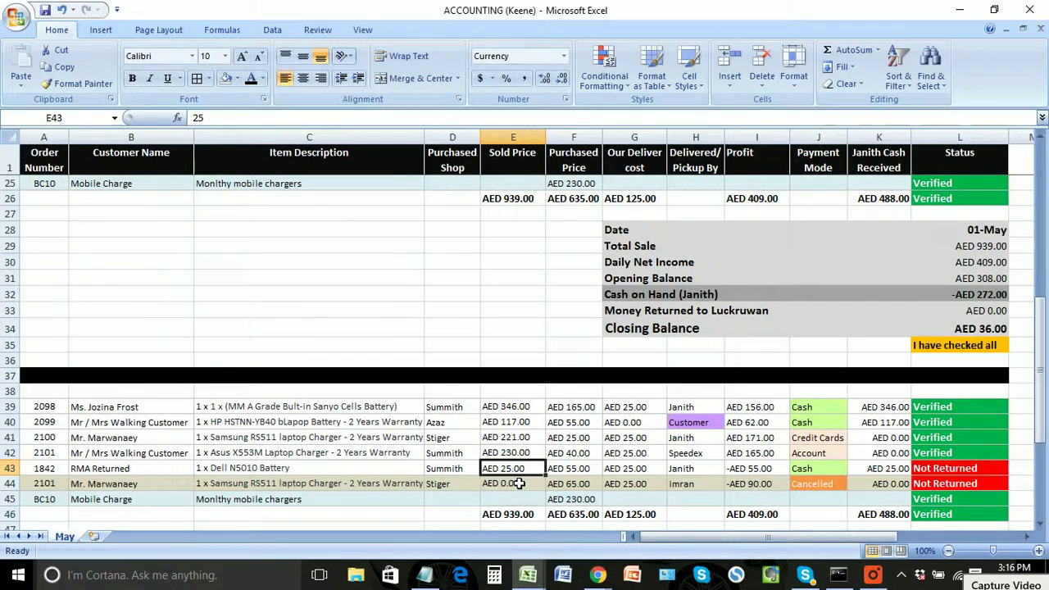
{"action": "type", "text": "55"}
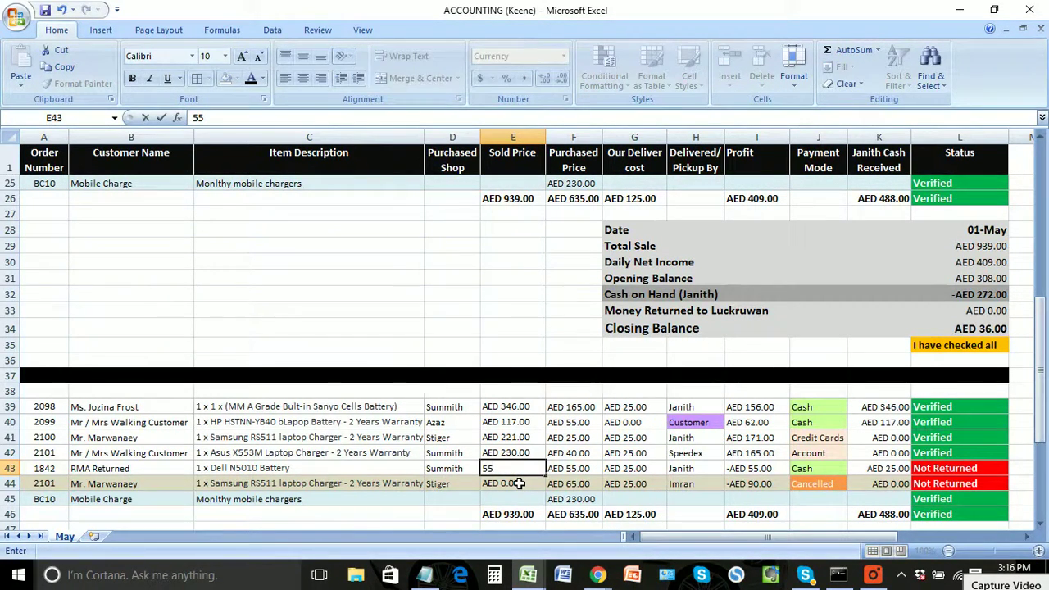
{"action": "key", "text": "Return"}
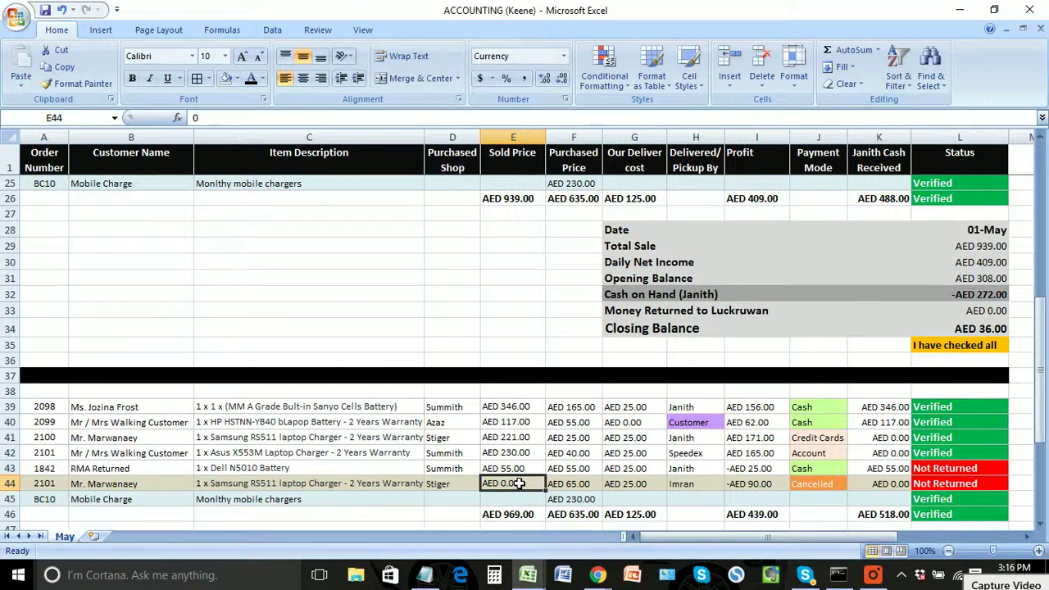
{"action": "left_click", "coordinate": [579, 471]}
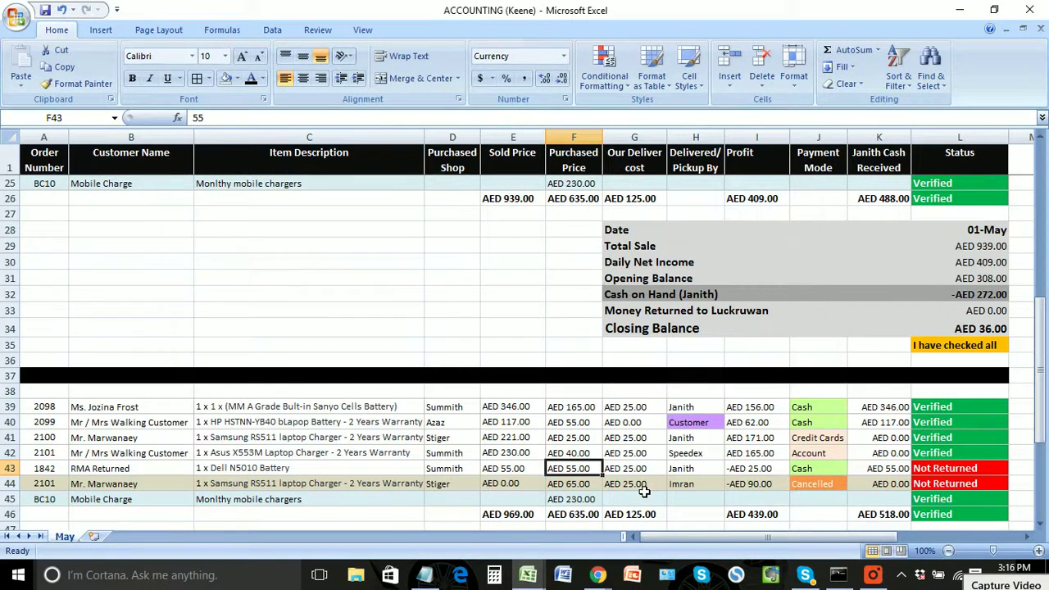
{"action": "type", "text": "0"}
{"action": "key", "text": "Return"}
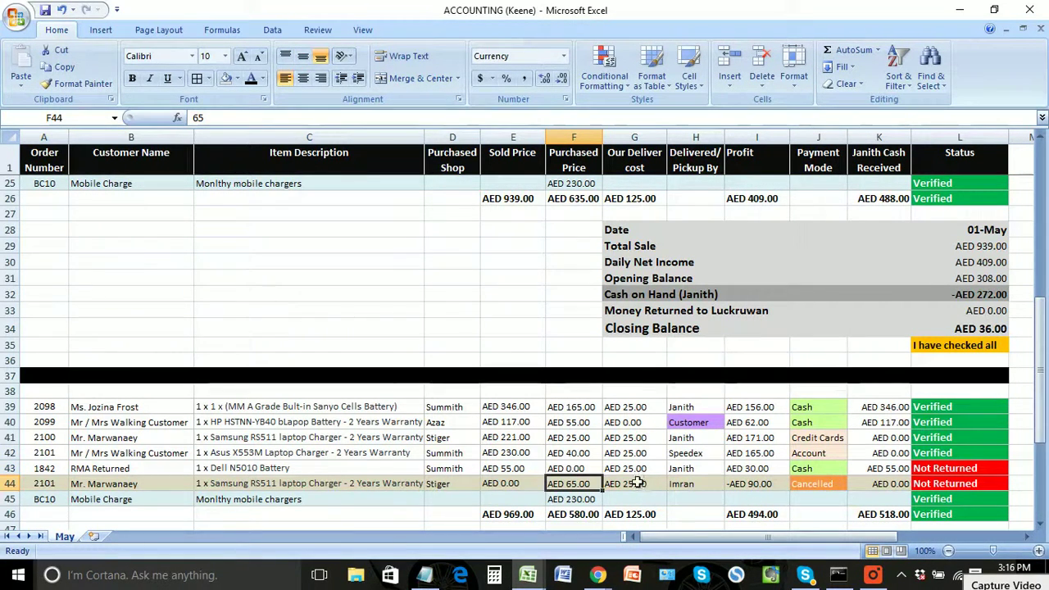
{"action": "left_click", "coordinate": [635, 468]}
{"action": "type", "text": "0"}
{"action": "key", "text": "Return"}
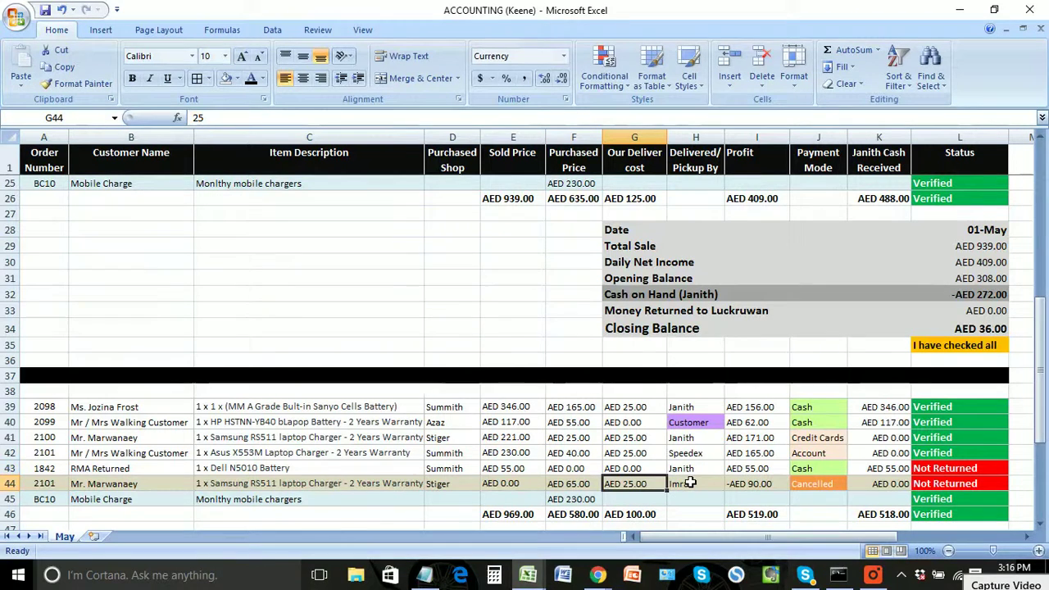
Step: Set the status of the returned RMA entry in L43 to "Returned to shop"
{"action": "left_click", "coordinate": [980, 471]}
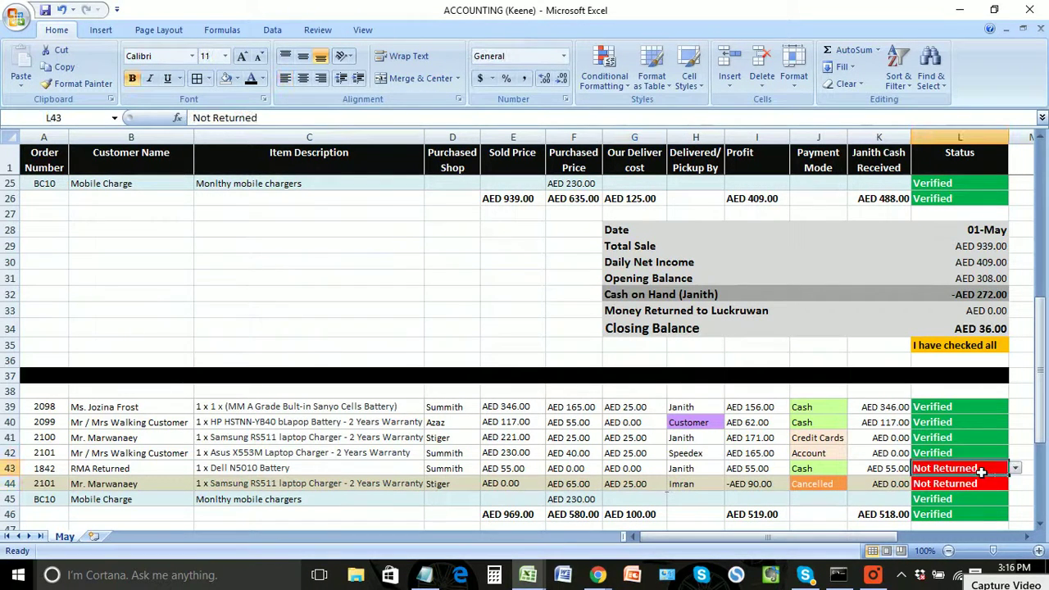
{"action": "left_click", "coordinate": [1015, 471]}
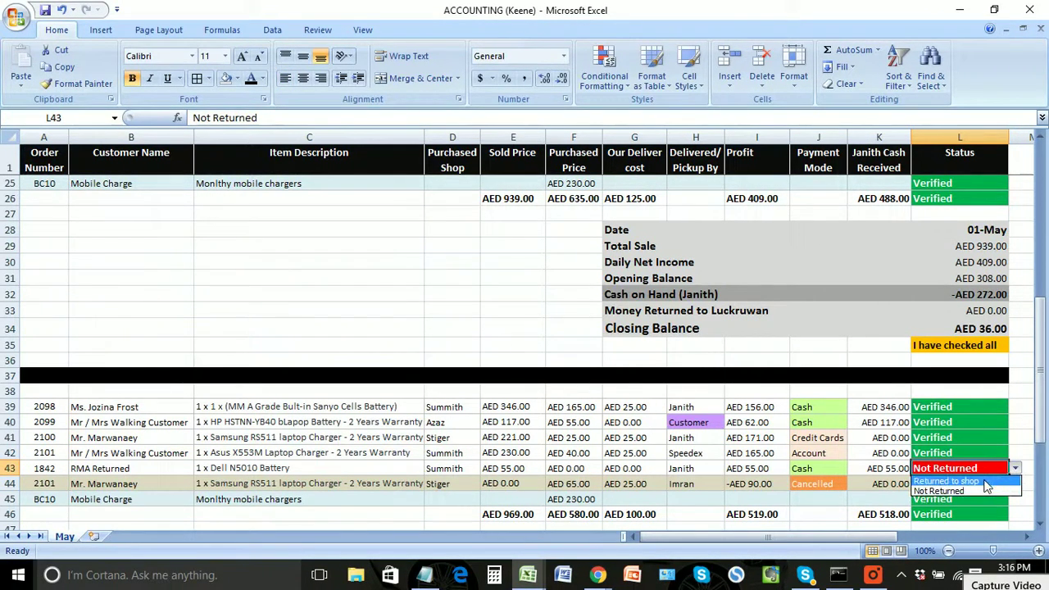
{"action": "left_click", "coordinate": [986, 483]}
Step: Set the status of the original 01-May RMA entry in L23 to "Returned to shop"
{"action": "scroll", "coordinate": [909, 421], "scroll_direction": "up", "scroll_amount": 3}
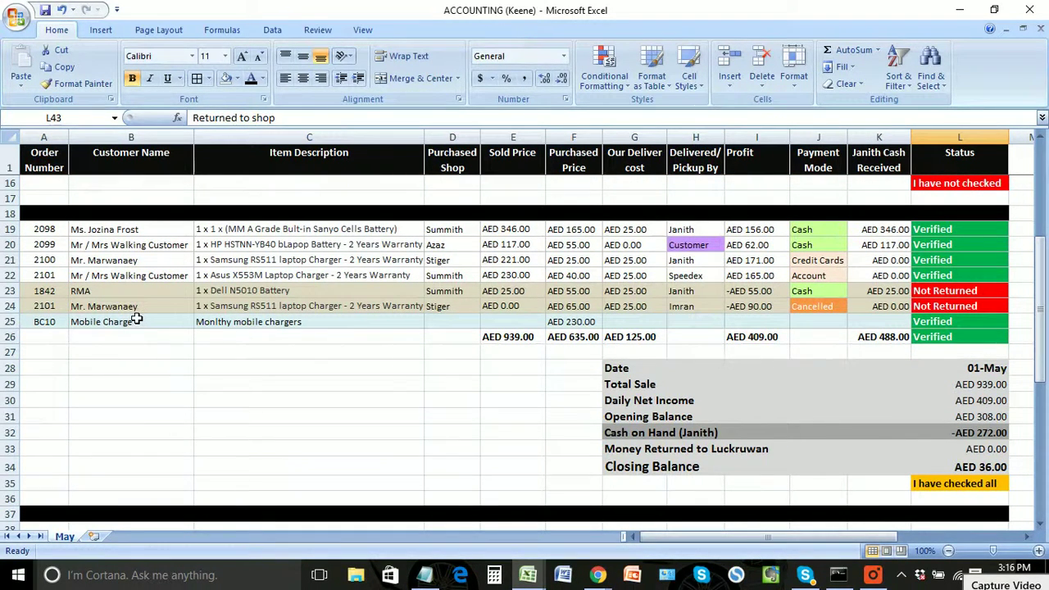
{"action": "left_click", "coordinate": [975, 289]}
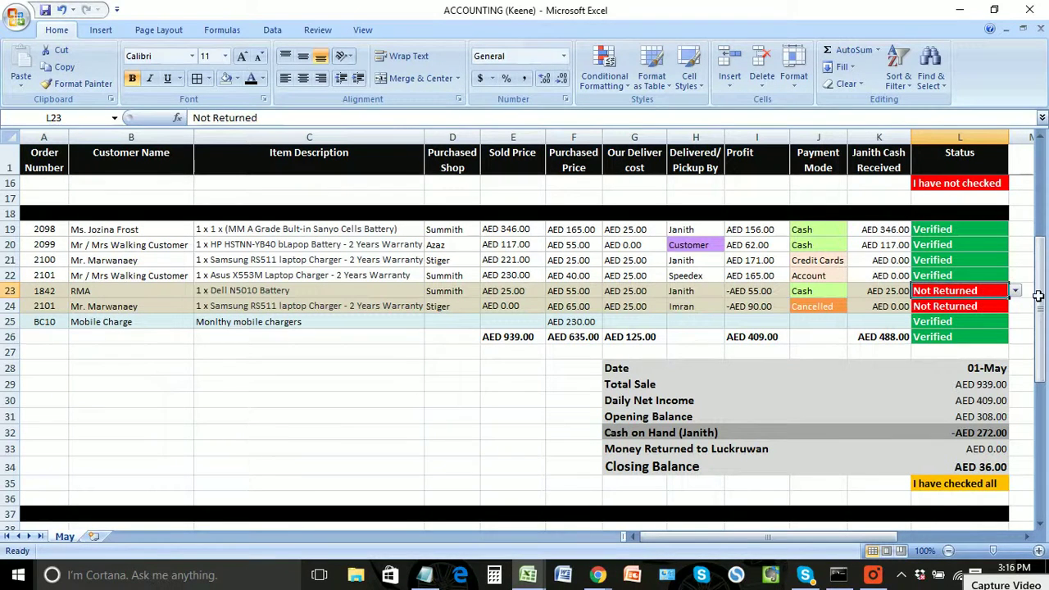
{"action": "left_click", "coordinate": [1015, 290]}
{"action": "left_click", "coordinate": [1006, 304]}
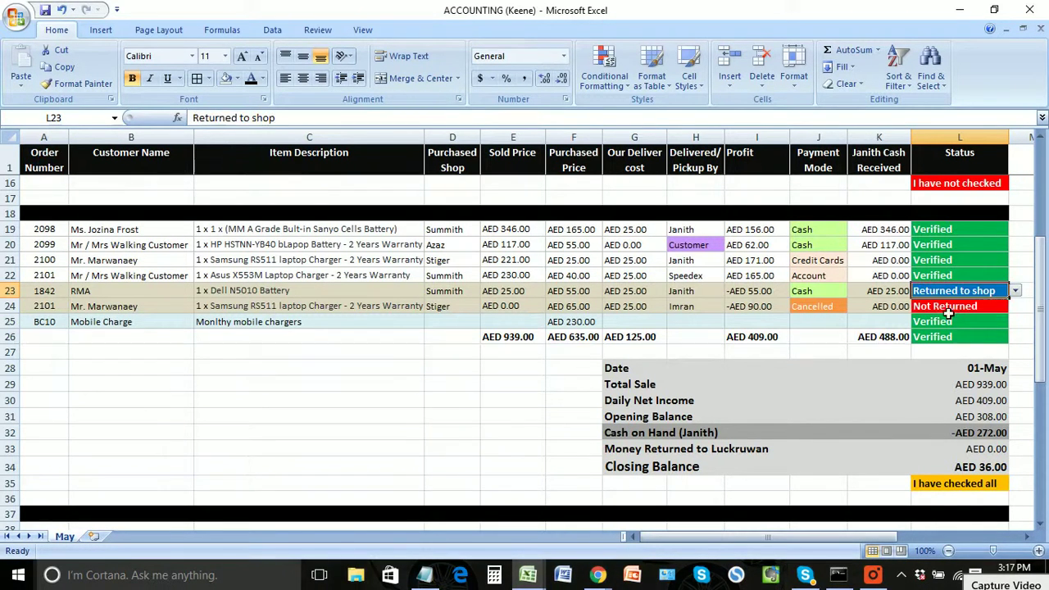
{"action": "left_click", "coordinate": [560, 390]}
Step: Compare the RMA Returned entry in row 43 with the original RMA entry in row 23, checking status, customer, payment mode and cash received
{"action": "scroll", "coordinate": [530, 418], "scroll_direction": "down", "scroll_amount": 5}
{"action": "left_click", "coordinate": [979, 375]}
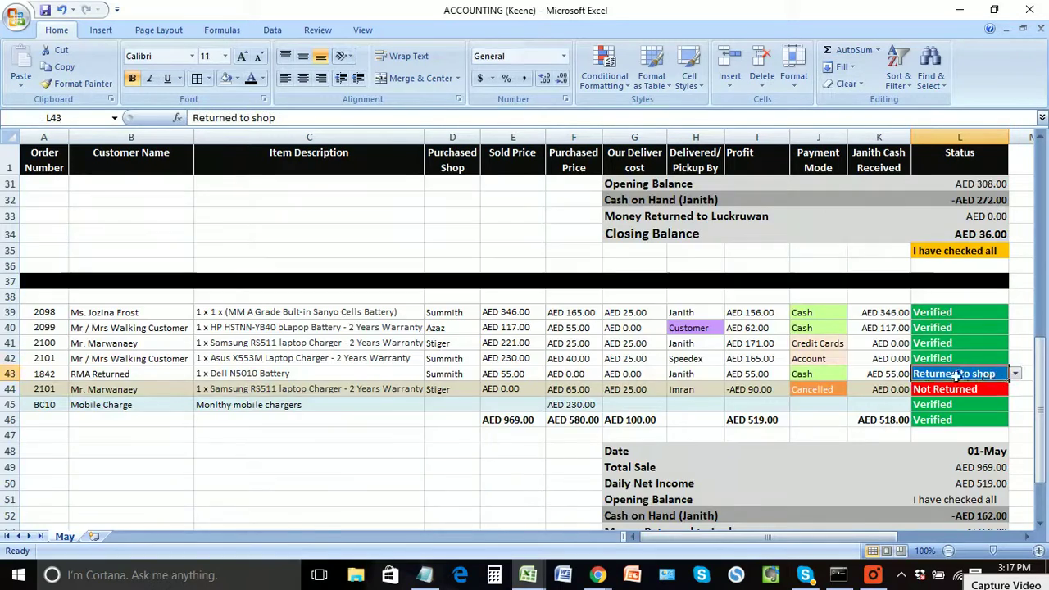
{"action": "scroll", "coordinate": [950, 328], "scroll_direction": "up", "scroll_amount": 4}
{"action": "left_click", "coordinate": [963, 245]}
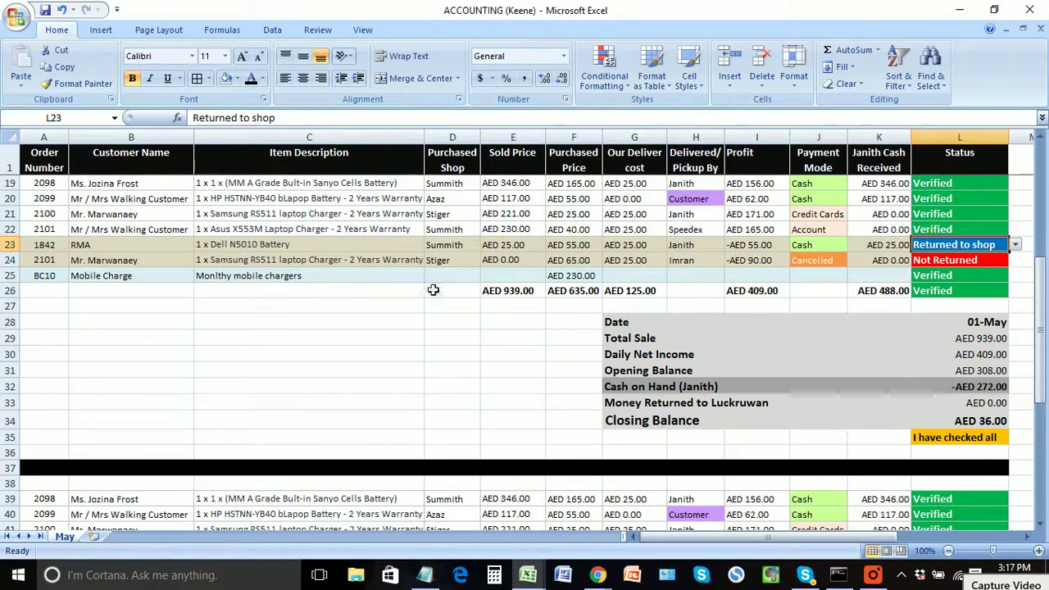
{"action": "left_click", "coordinate": [130, 245]}
{"action": "scroll", "coordinate": [91, 283], "scroll_direction": "down", "scroll_amount": 4}
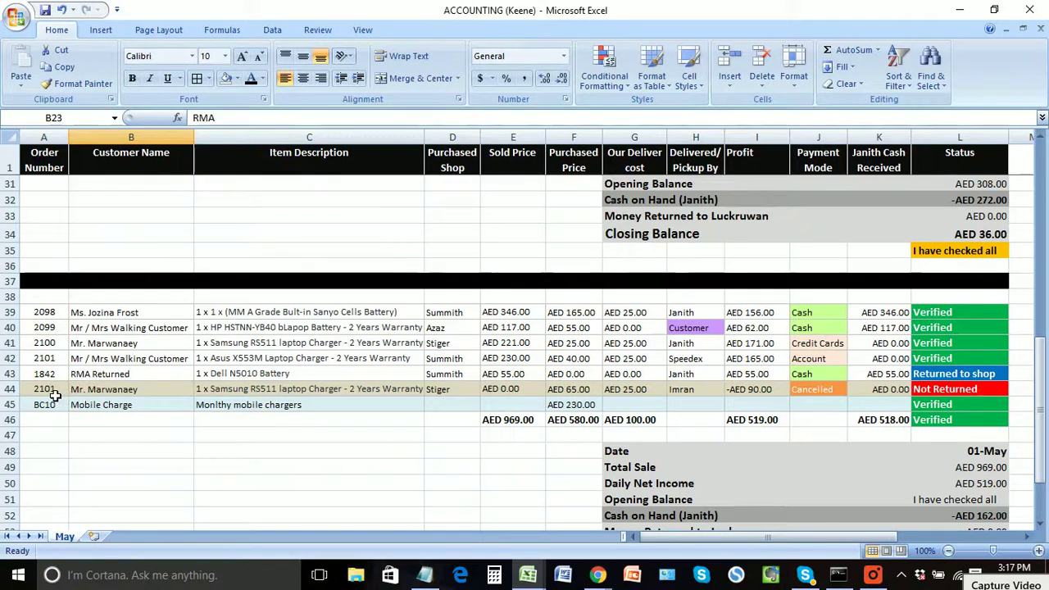
{"action": "left_click", "coordinate": [57, 390]}
{"action": "left_click_drag", "start_coordinate": [44, 374], "coordinate": [870, 378]}
{"action": "left_click", "coordinate": [840, 379]}
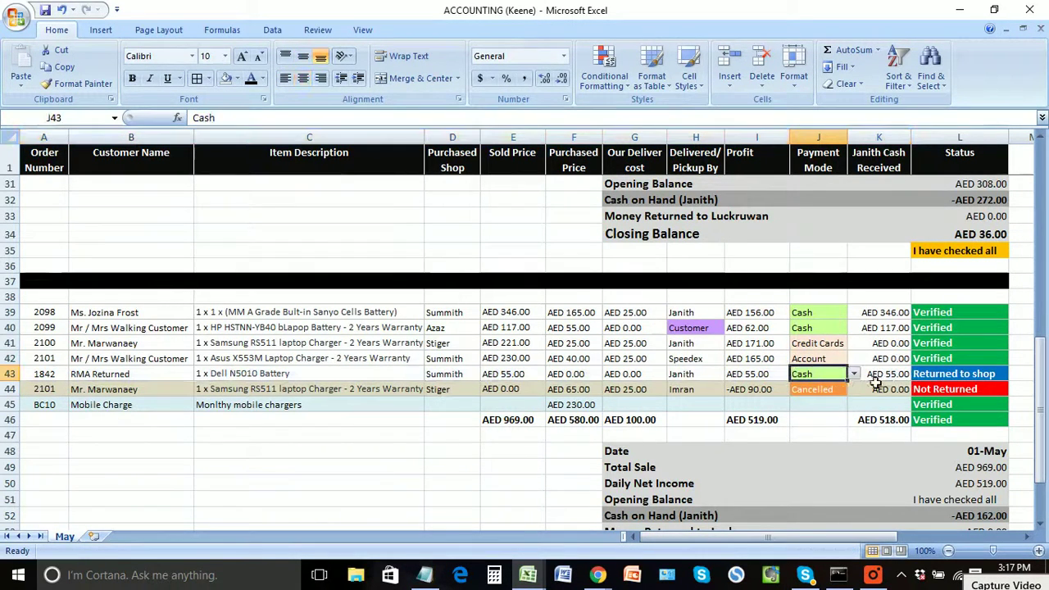
{"action": "left_click", "coordinate": [873, 379]}
Step: Check the original RMA entry's purchased price in row 23 and the status cells of the RMA and cancelled orders
{"action": "scroll", "coordinate": [655, 322], "scroll_direction": "up", "scroll_amount": 7}
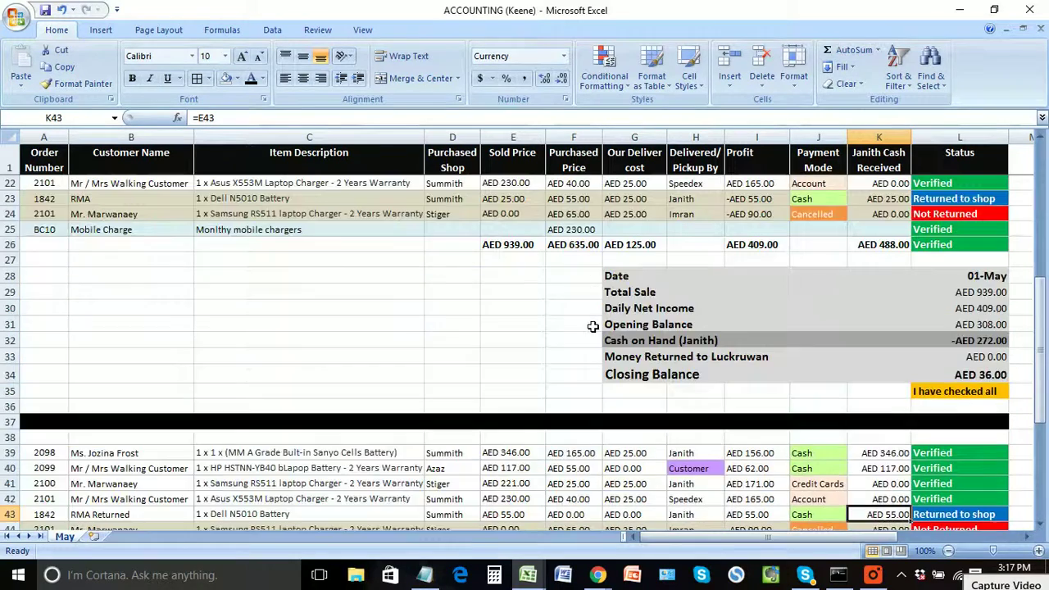
{"action": "left_click", "coordinate": [573, 246]}
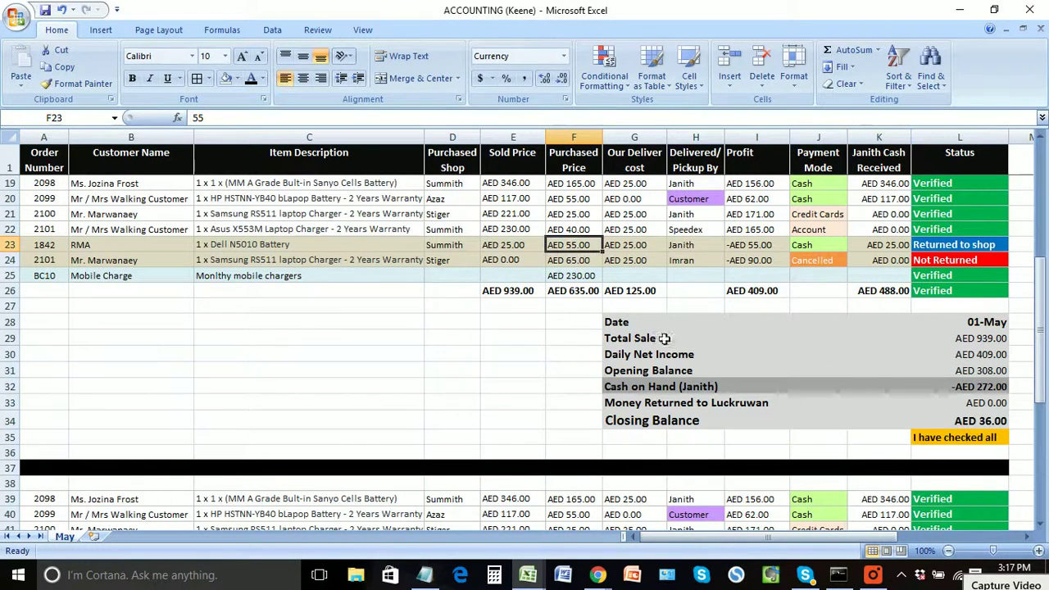
{"action": "left_click", "coordinate": [471, 404]}
{"action": "scroll", "coordinate": [604, 450], "scroll_direction": "down", "scroll_amount": 4}
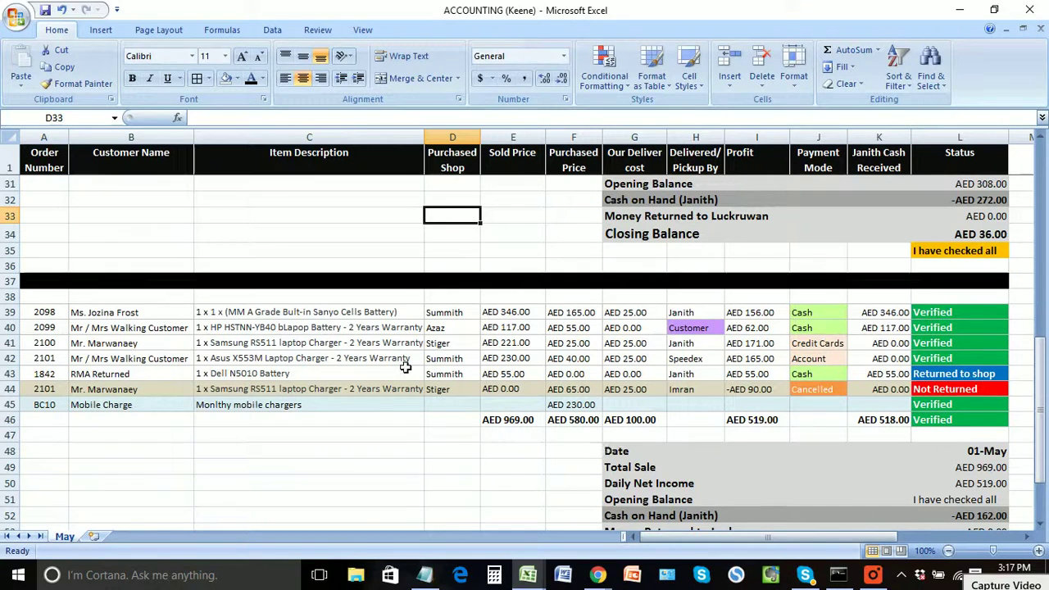
{"action": "left_click", "coordinate": [390, 435]}
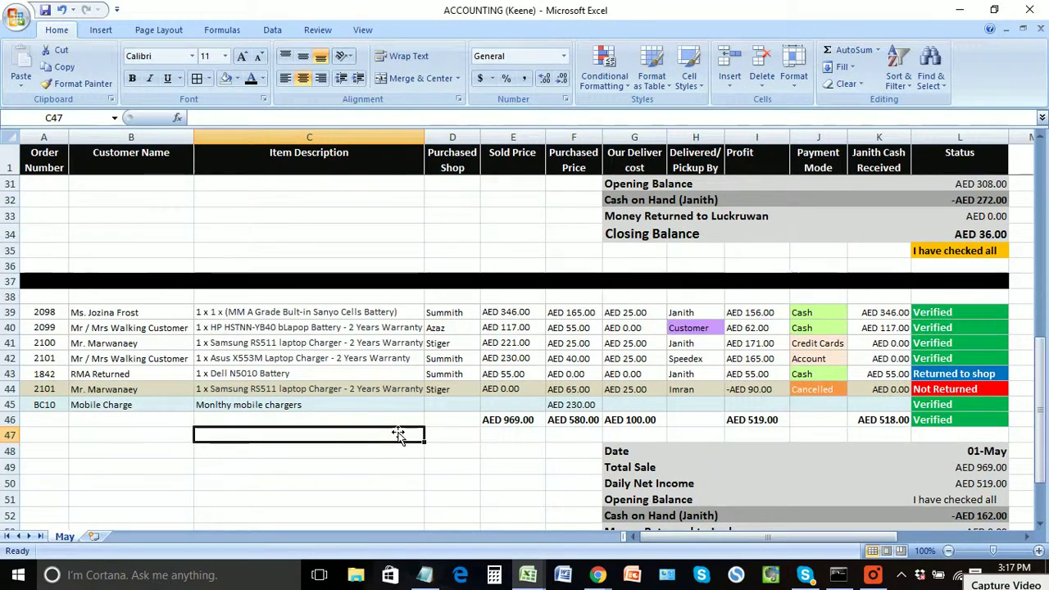
{"action": "scroll", "coordinate": [397, 434], "scroll_direction": "up", "scroll_amount": 5}
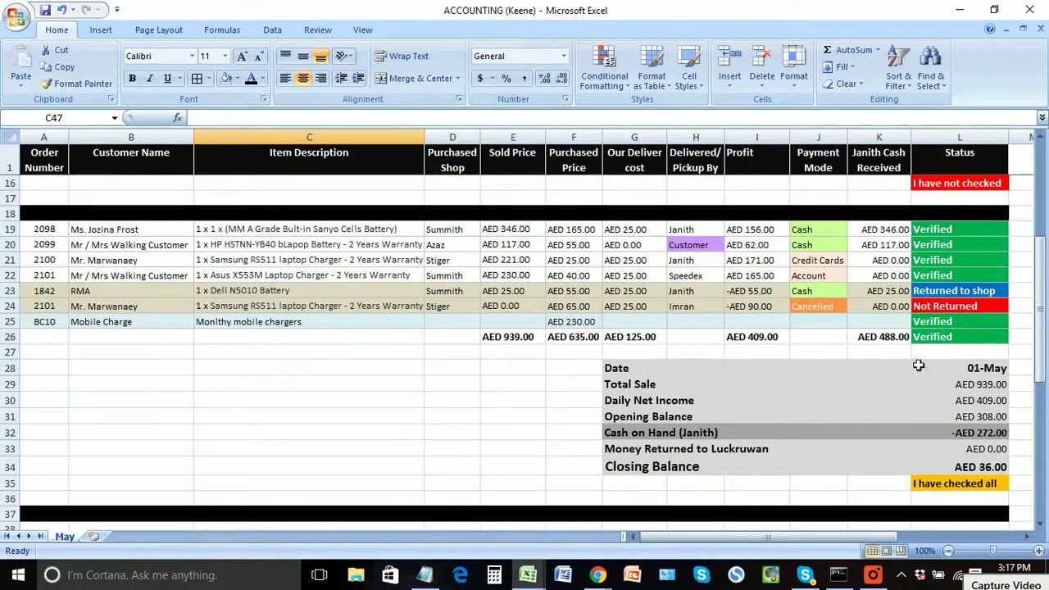
{"action": "left_click", "coordinate": [928, 295]}
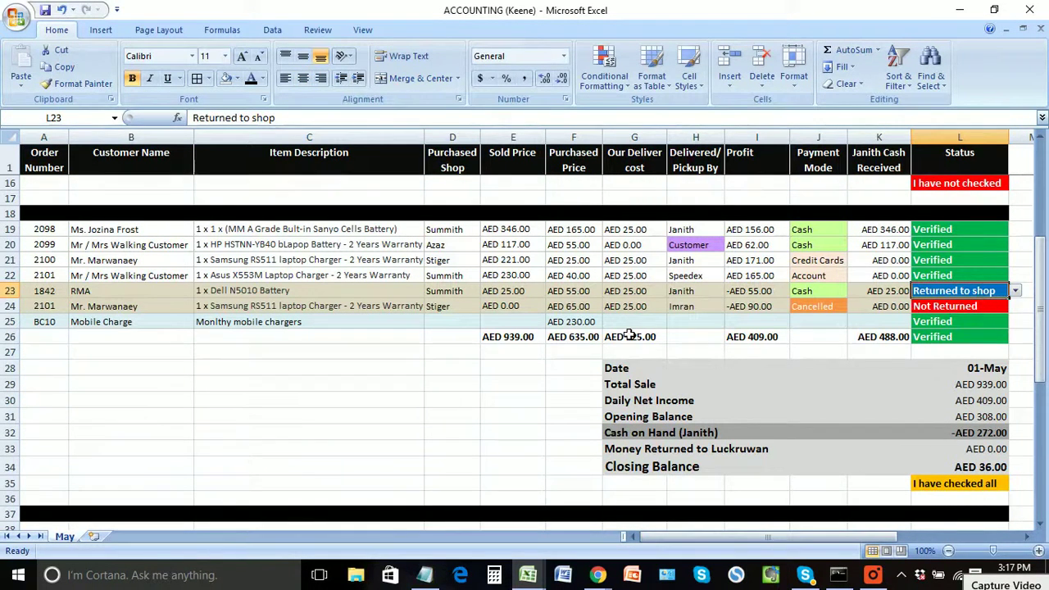
{"action": "left_click", "coordinate": [937, 312]}
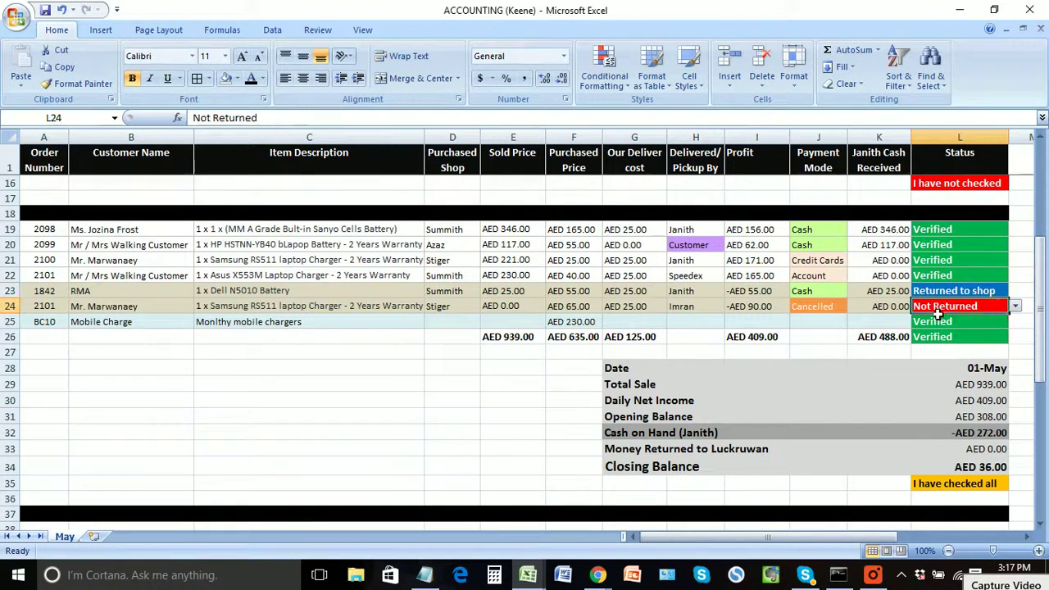
{"action": "left_click", "coordinate": [443, 449]}
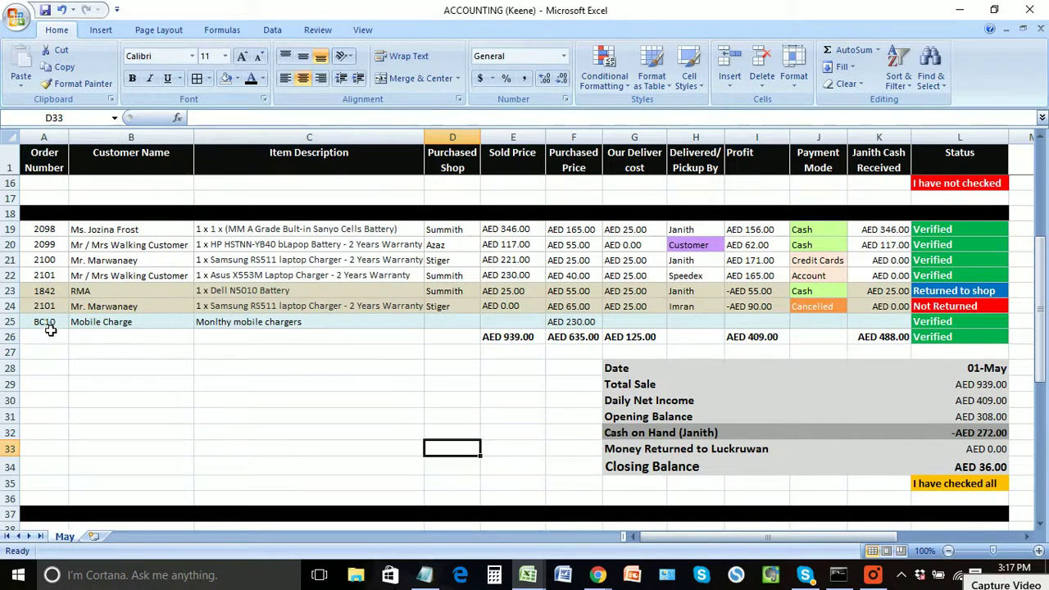
Step: Review the Mobile Charge expense in row 25, and insert a blank row above the totals in row 46 of the copied block
{"action": "left_click_drag", "start_coordinate": [50, 328], "coordinate": [229, 323]}
{"action": "left_click_drag", "start_coordinate": [571, 321], "coordinate": [571, 321]}
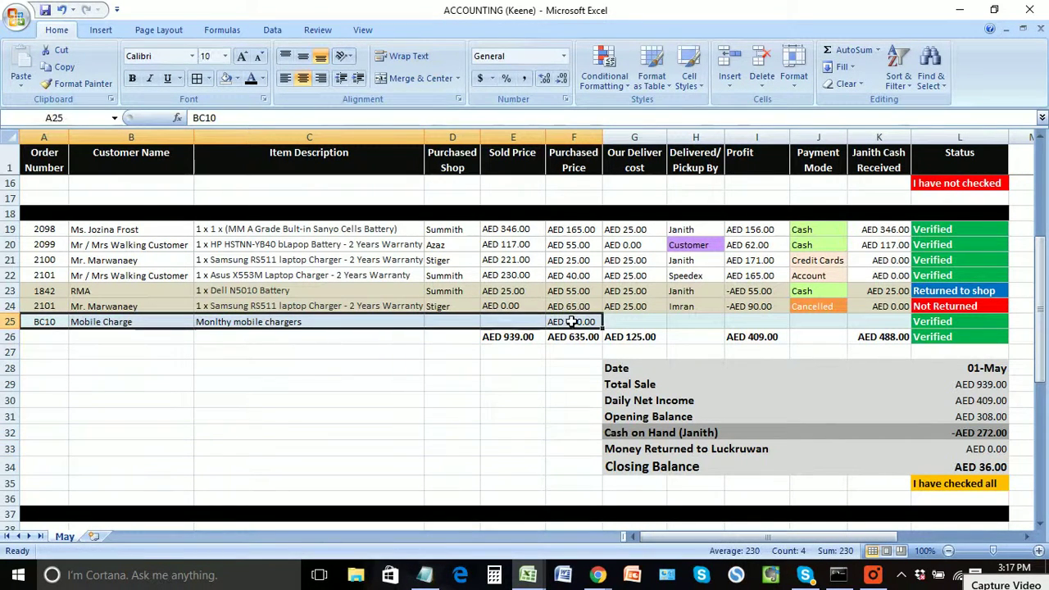
{"action": "scroll", "coordinate": [450, 436], "scroll_direction": "down", "scroll_amount": 1}
{"action": "scroll", "coordinate": [430, 449], "scroll_direction": "down", "scroll_amount": 5}
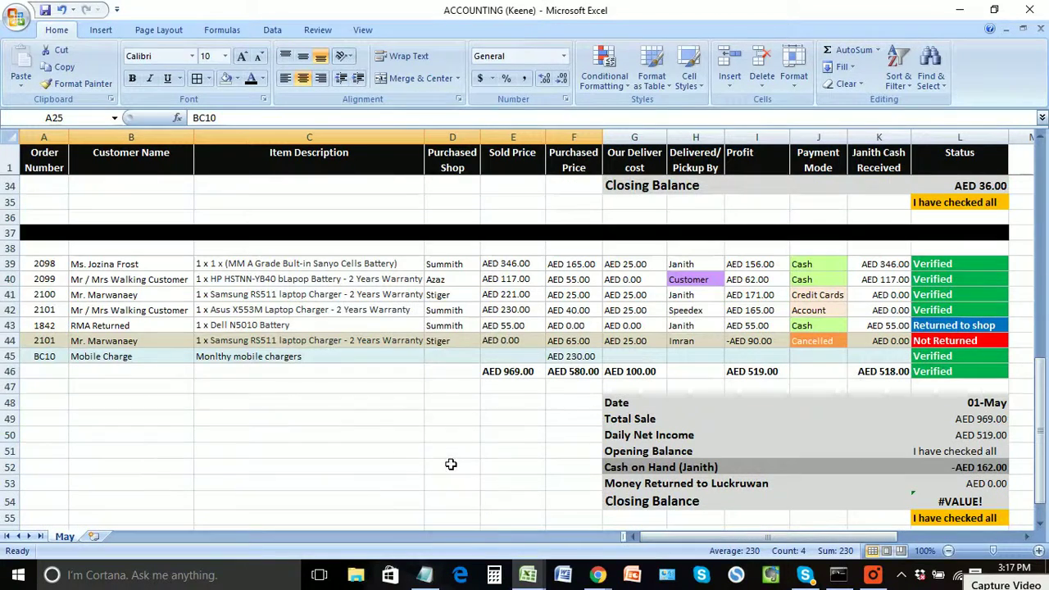
{"action": "left_click", "coordinate": [12, 371]}
{"action": "right_click", "coordinate": [15, 375]}
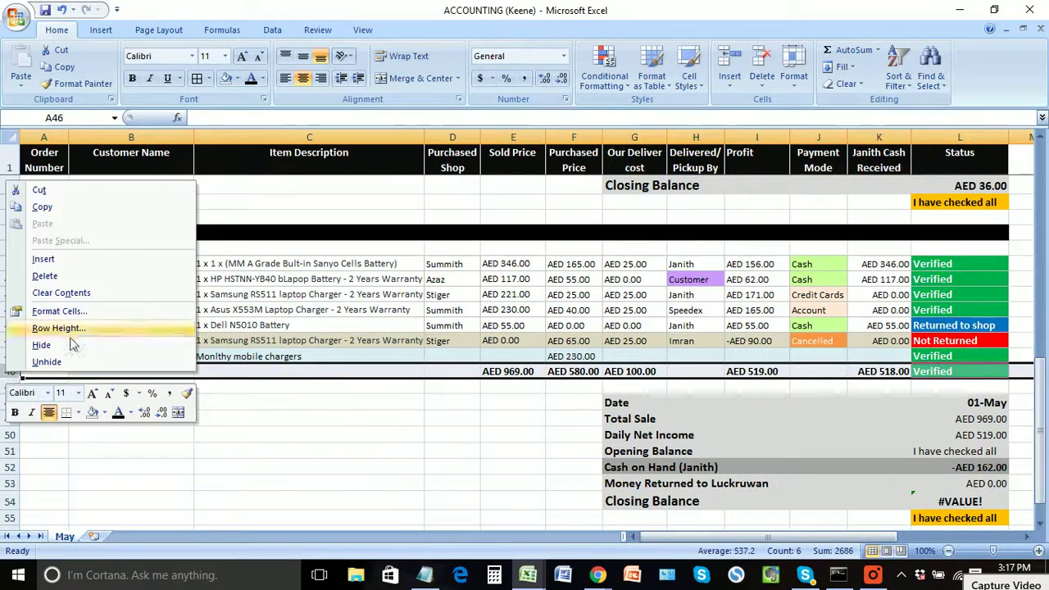
{"action": "left_click", "coordinate": [47, 261]}
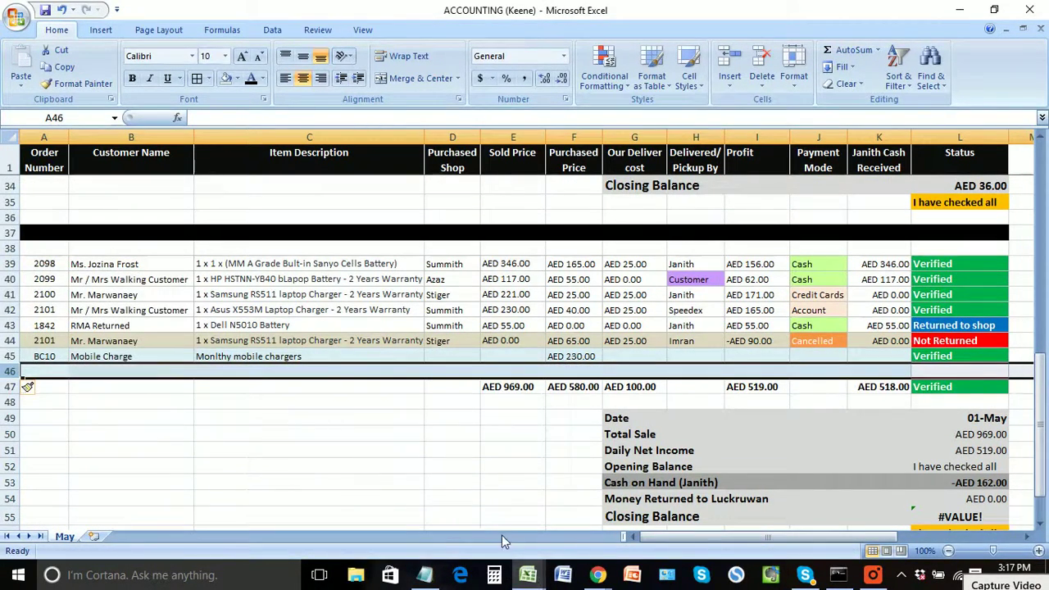
{"action": "left_click", "coordinate": [379, 484]}
Step: Switch to the Sales Sheet workbook
{"action": "mouse_move", "coordinate": [530, 577]}
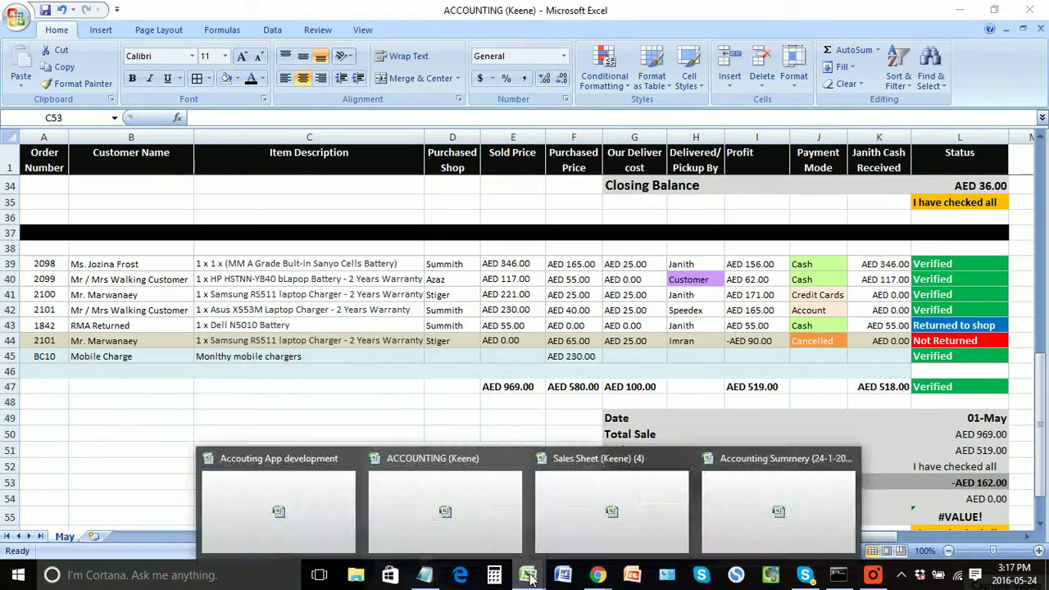
{"action": "left_click", "coordinate": [610, 508]}
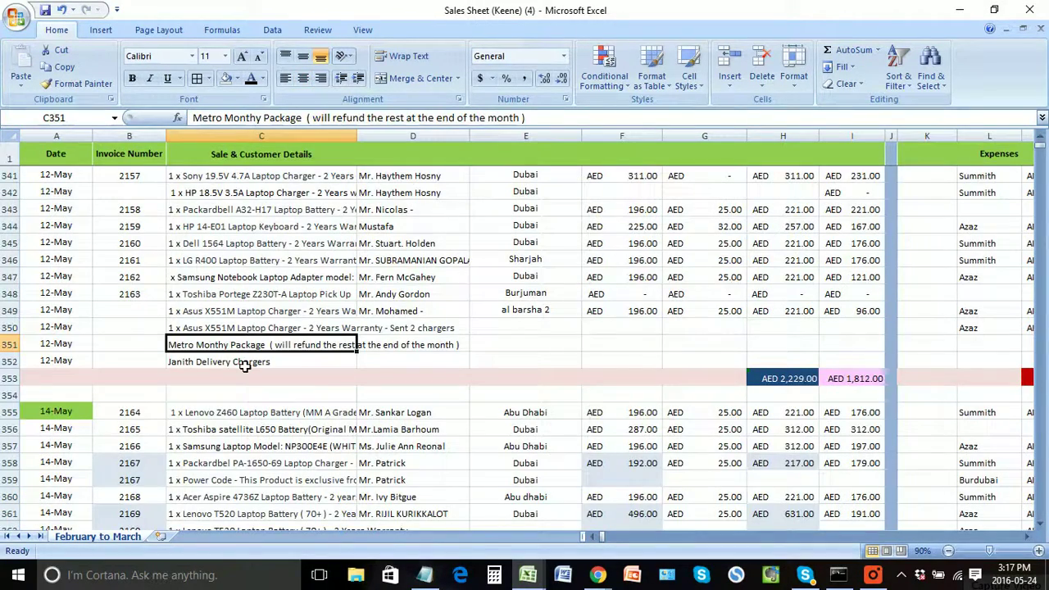
Step: Find the Printer Shop + Transport expense in the 14-May block of the Sales Sheet and copy its description
{"action": "scroll", "coordinate": [279, 430], "scroll_direction": "down", "scroll_amount": 5}
{"action": "scroll", "coordinate": [278, 430], "scroll_direction": "down", "scroll_amount": 2}
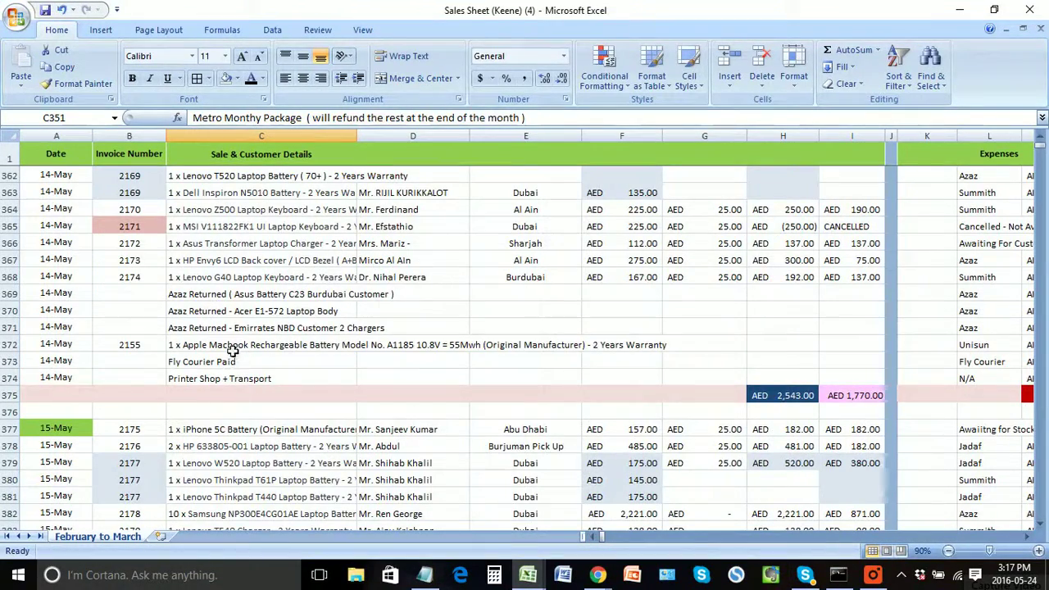
{"action": "scroll", "coordinate": [245, 399], "scroll_direction": "down", "scroll_amount": 4}
{"action": "scroll", "coordinate": [245, 399], "scroll_direction": "down", "scroll_amount": 3}
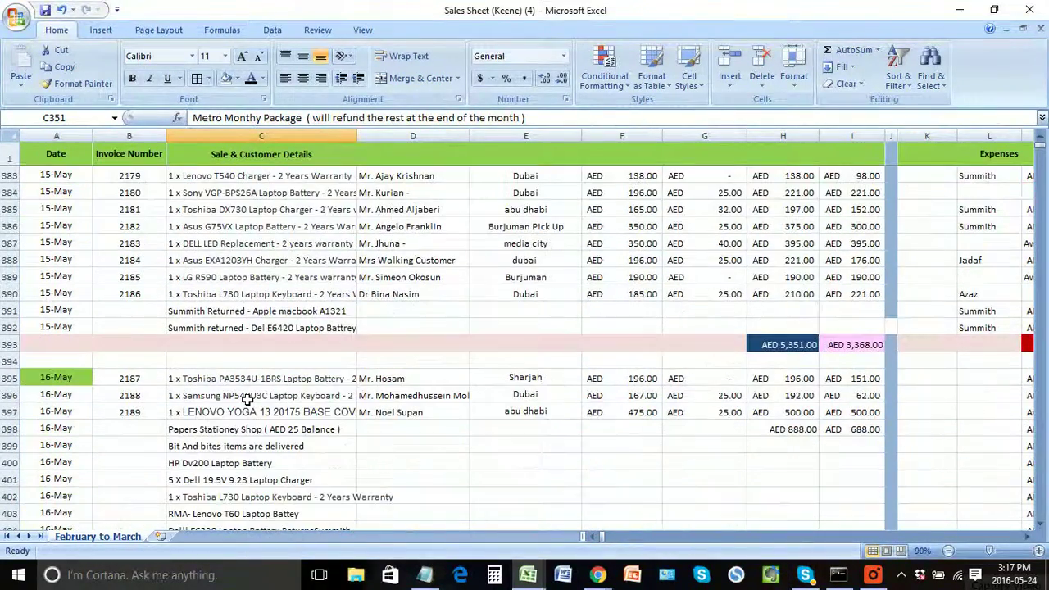
{"action": "scroll", "coordinate": [246, 399], "scroll_direction": "down", "scroll_amount": 4}
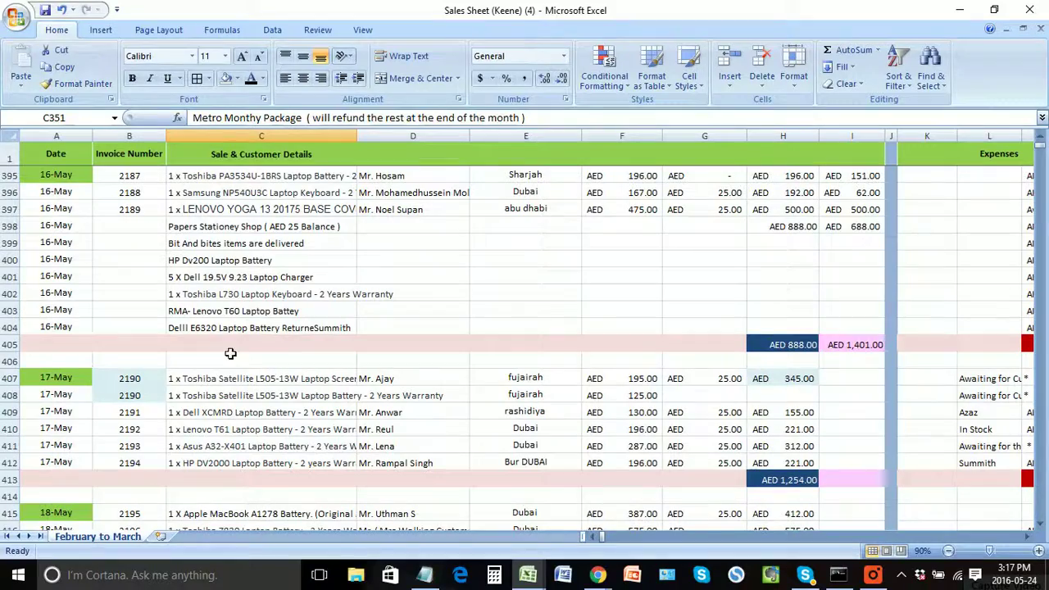
{"action": "scroll", "coordinate": [220, 360], "scroll_direction": "down", "scroll_amount": 2}
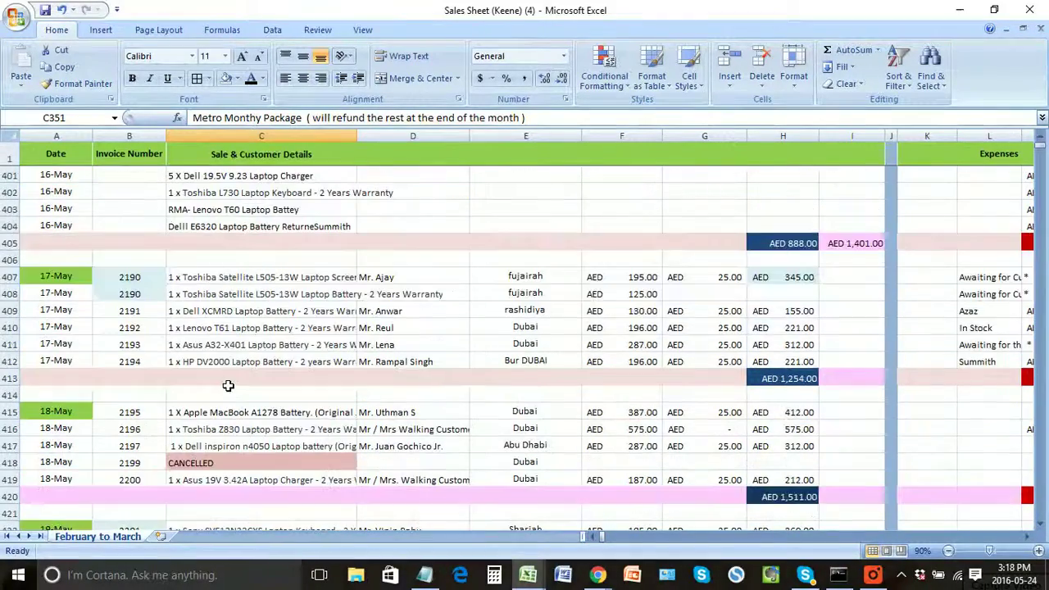
{"action": "scroll", "coordinate": [225, 377], "scroll_direction": "down", "scroll_amount": 3}
{"action": "scroll", "coordinate": [228, 386], "scroll_direction": "up", "scroll_amount": 12}
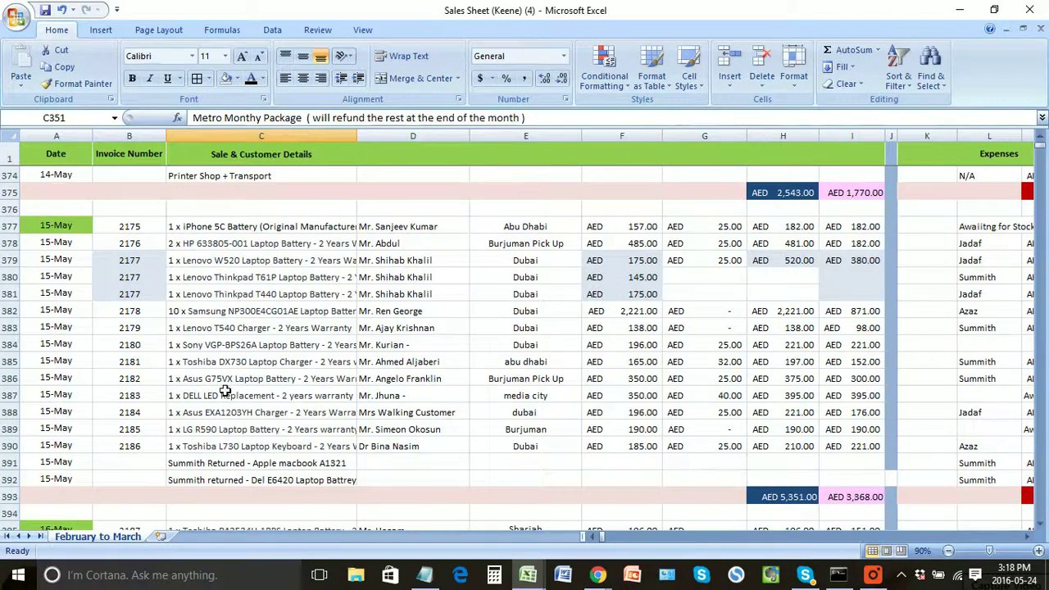
{"action": "scroll", "coordinate": [225, 391], "scroll_direction": "up", "scroll_amount": 2}
{"action": "left_click", "coordinate": [219, 277]}
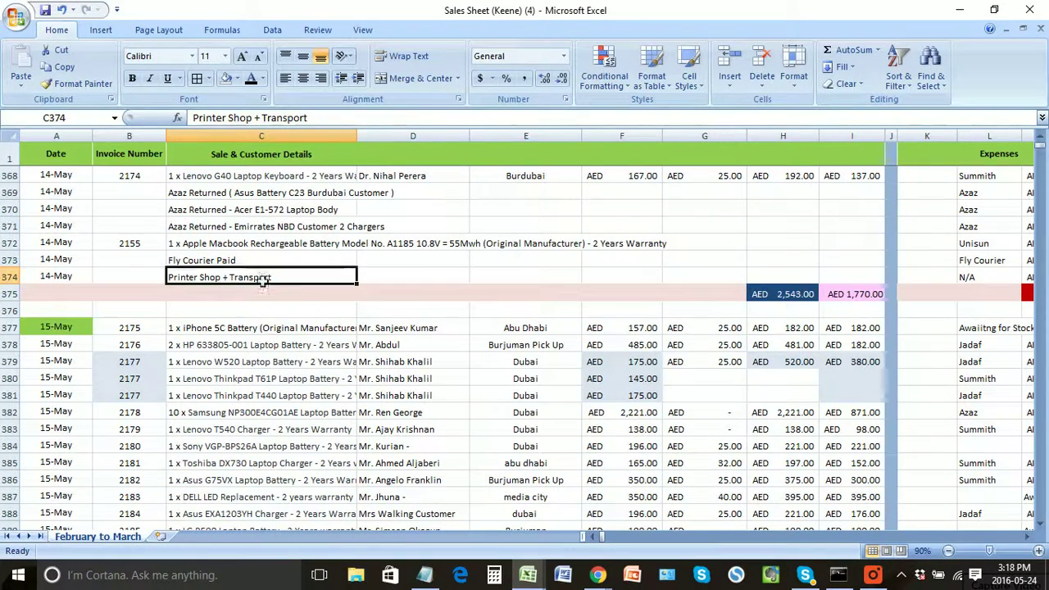
{"action": "left_click_drag", "start_coordinate": [309, 118], "coordinate": [192, 117]}
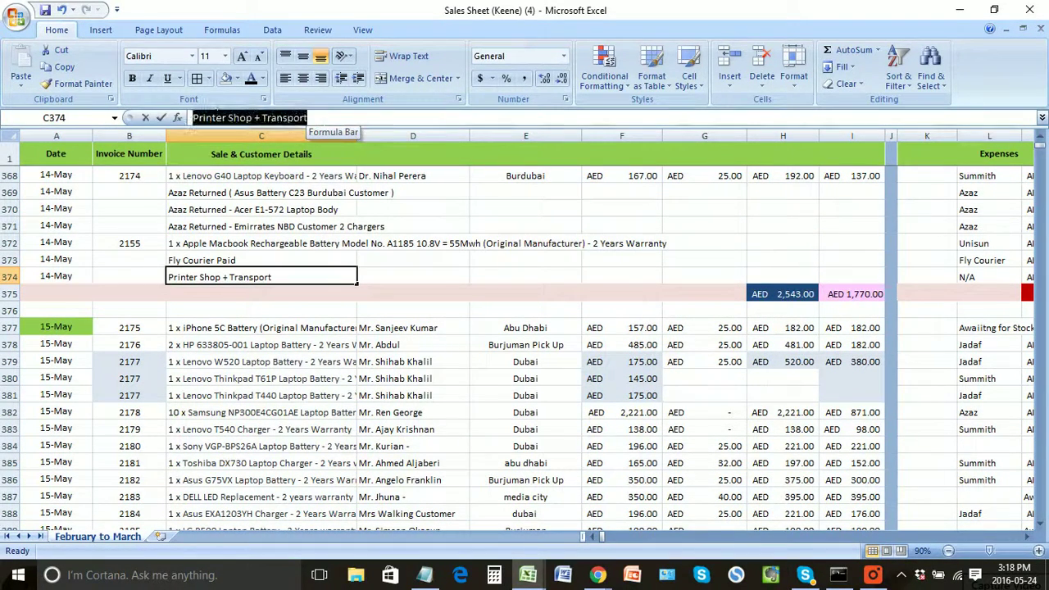
{"action": "key", "text": "Escape"}
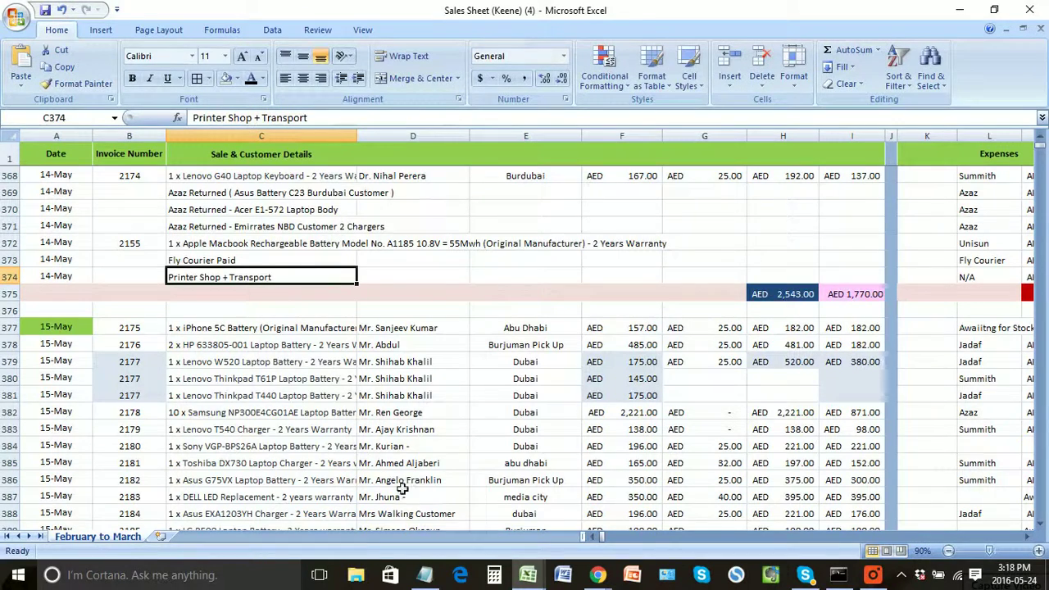
Step: Switch to the ACCOUNTING workbook and fill row 46 with item description "Printer Shop + Transport" and customer name "Business Expences"
{"action": "left_click", "coordinate": [528, 574]}
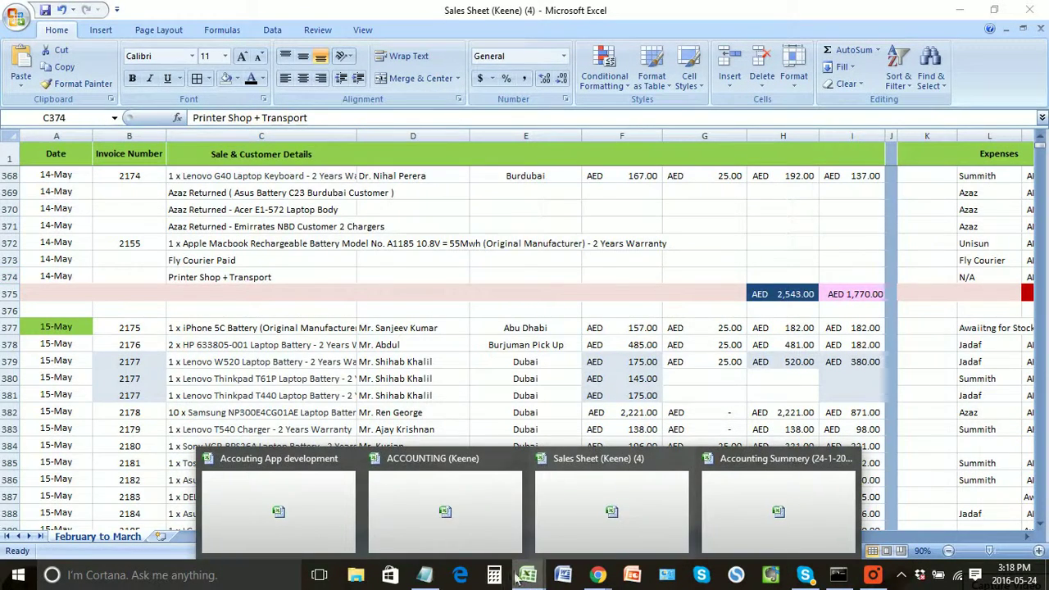
{"action": "left_click", "coordinate": [445, 499]}
{"action": "left_click", "coordinate": [219, 373]}
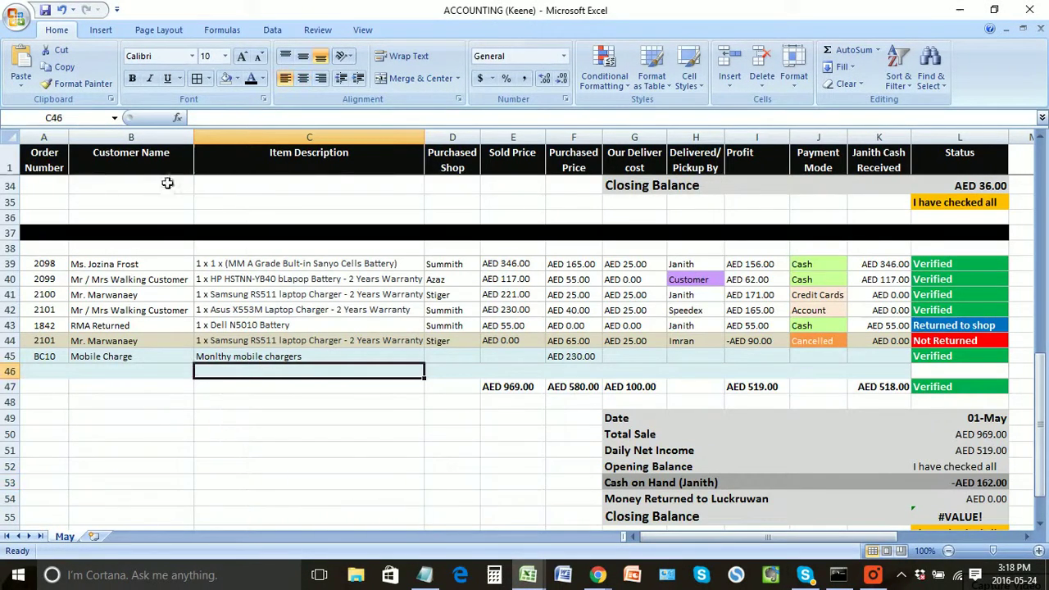
{"action": "type", "text": "Printer Shop + Transport"}
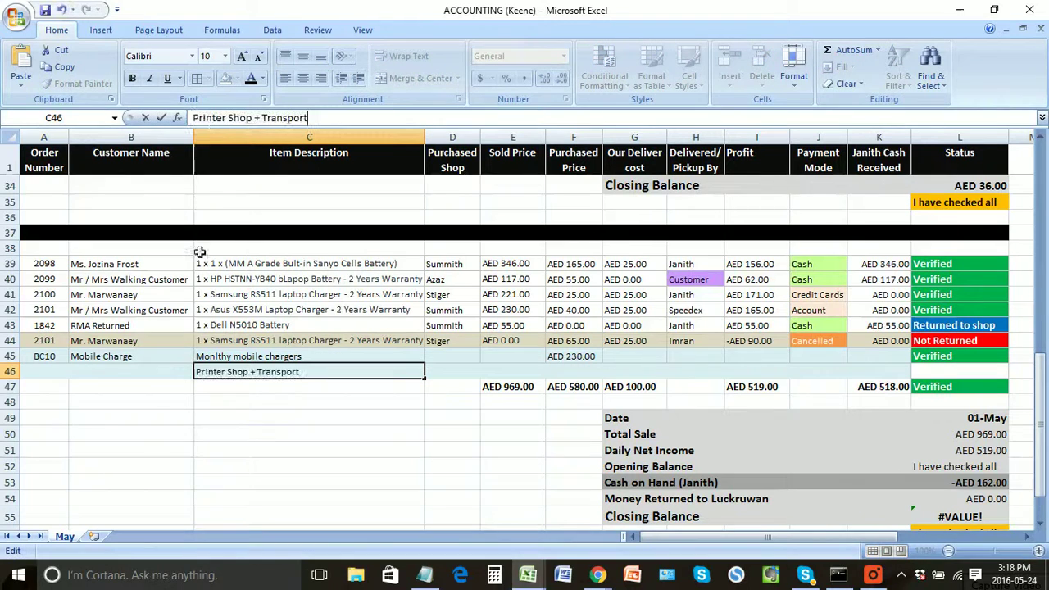
{"action": "left_click", "coordinate": [174, 375]}
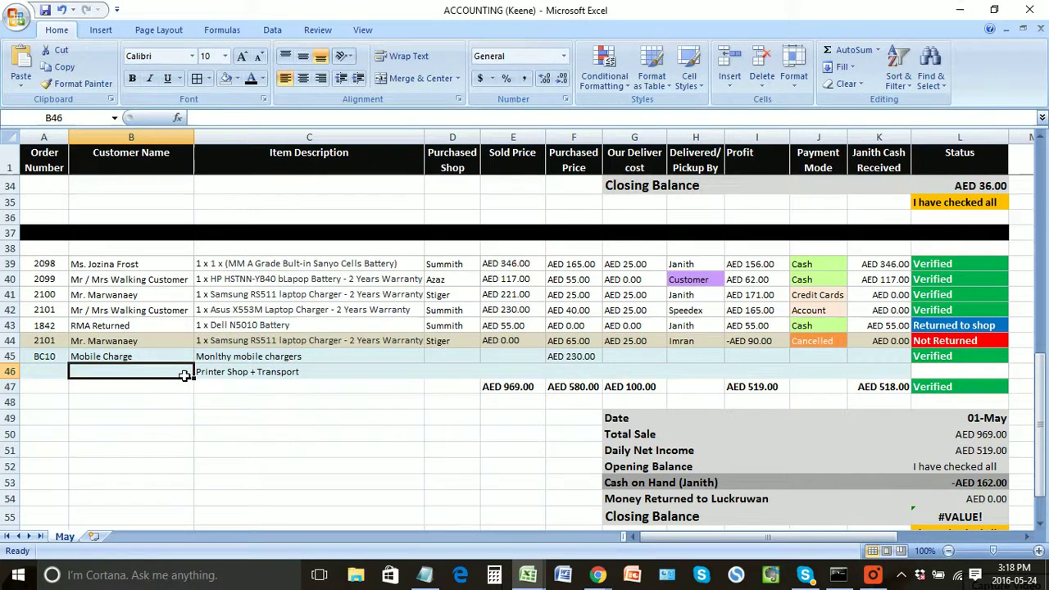
{"action": "type", "text": "Business E"}
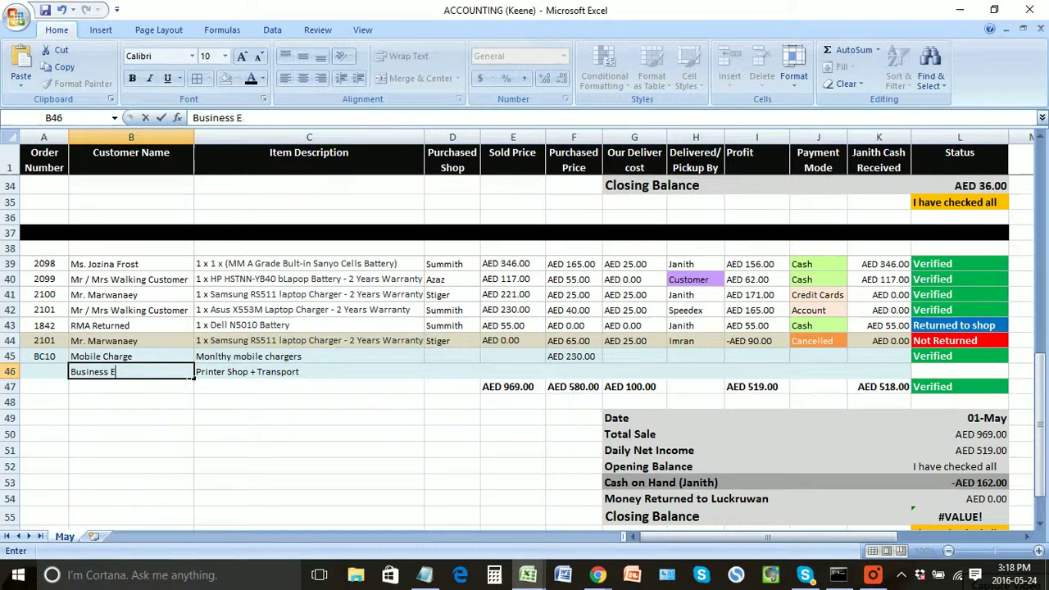
{"action": "type", "text": "xpences"}
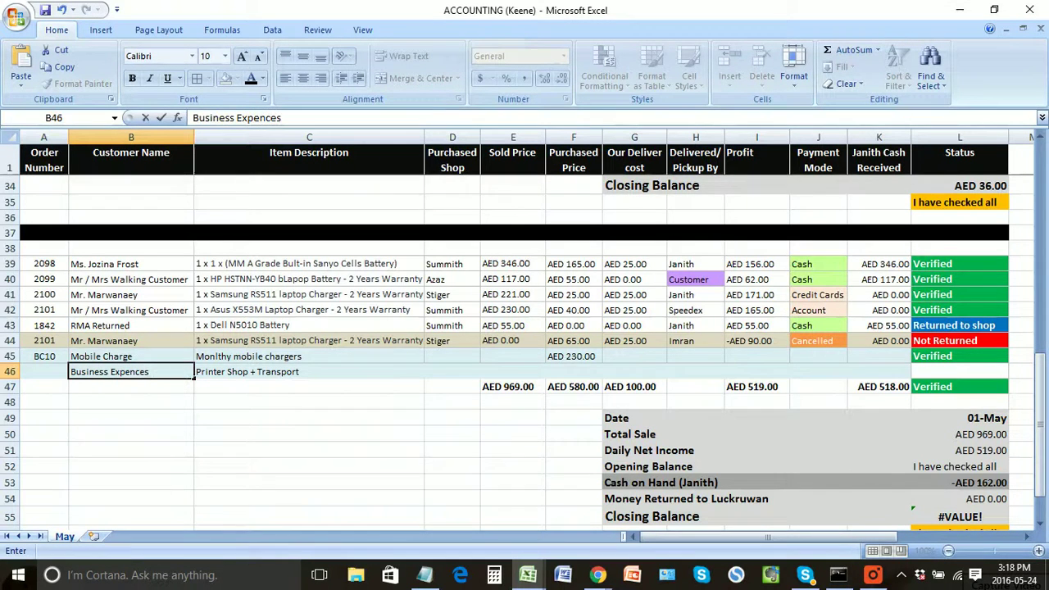
Step: Fill the order number from the Mobile Charge row down to row 46 and correct it to BC10
{"action": "left_click", "coordinate": [61, 362]}
{"action": "left_click_drag", "start_coordinate": [69, 364], "coordinate": [70, 379]}
{"action": "left_click", "coordinate": [64, 376]}
{"action": "key", "text": "F2"}
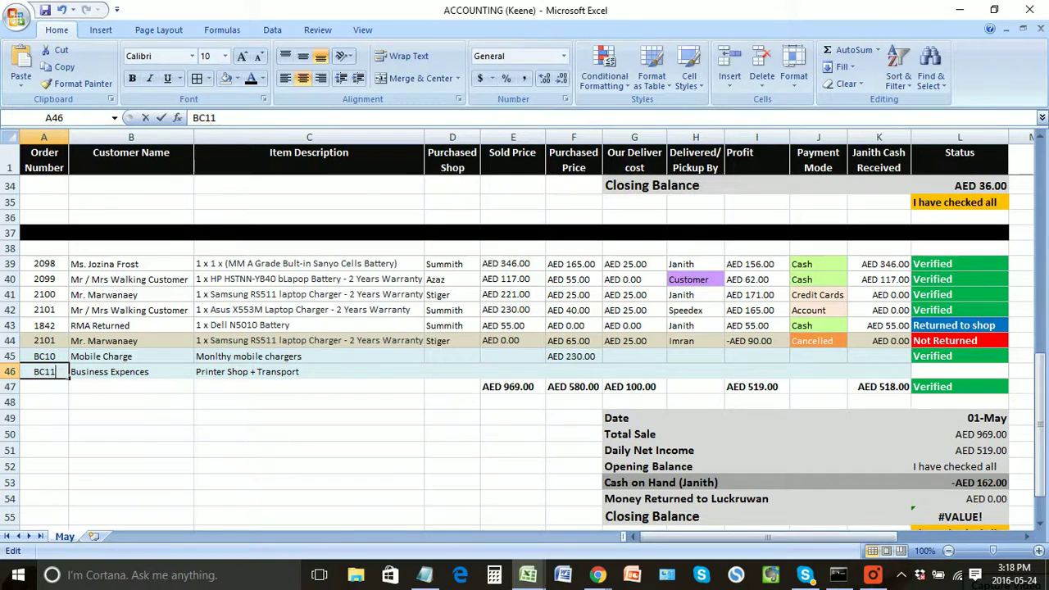
{"action": "key", "text": "BackSpace"}
{"action": "type", "text": "0"}
{"action": "key", "text": "Return"}
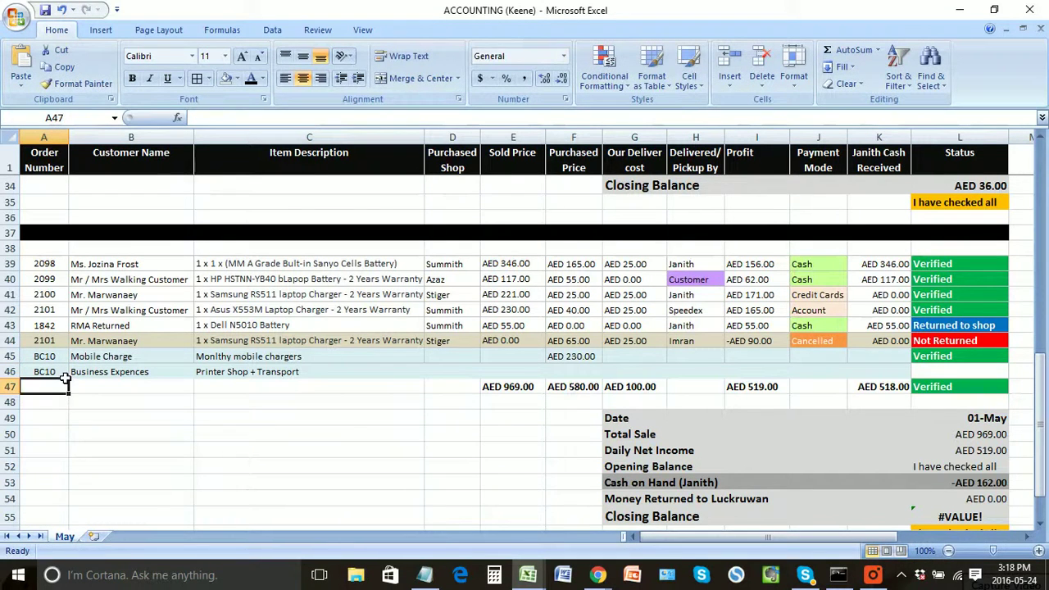
{"action": "left_click", "coordinate": [65, 374]}
{"action": "mouse_move", "coordinate": [46, 361]}
{"action": "left_mouse_down"}
{"action": "mouse_move", "coordinate": [47, 373]}
{"action": "mouse_move", "coordinate": [46, 361]}
{"action": "left_mouse_up"}
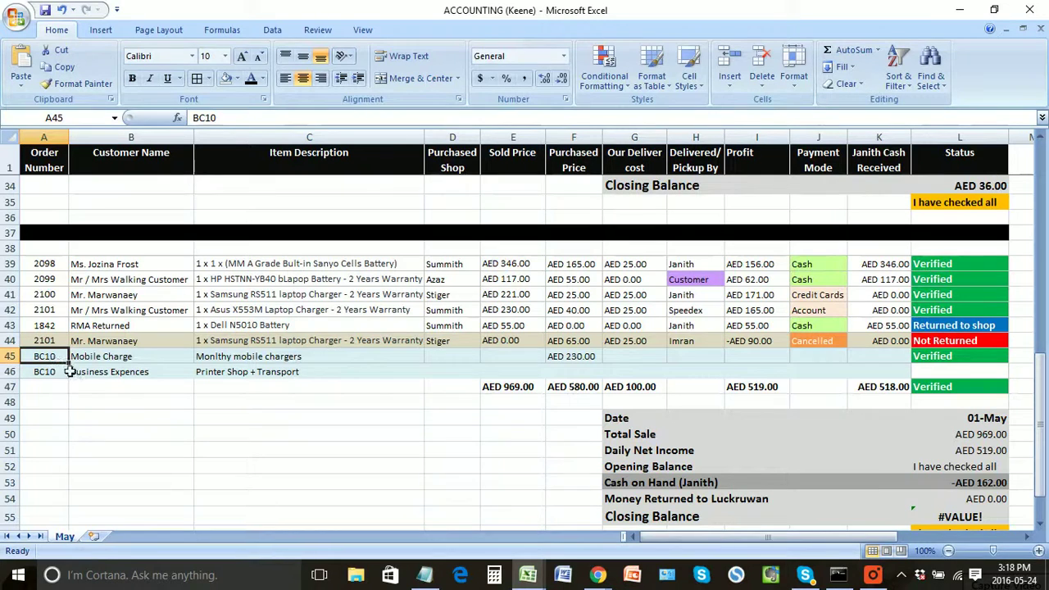
Step: Switch to the Sales Sheet workbook and look up the Printer Shop + Transport amount in the Expenses column of row 374
{"action": "left_click", "coordinate": [244, 374]}
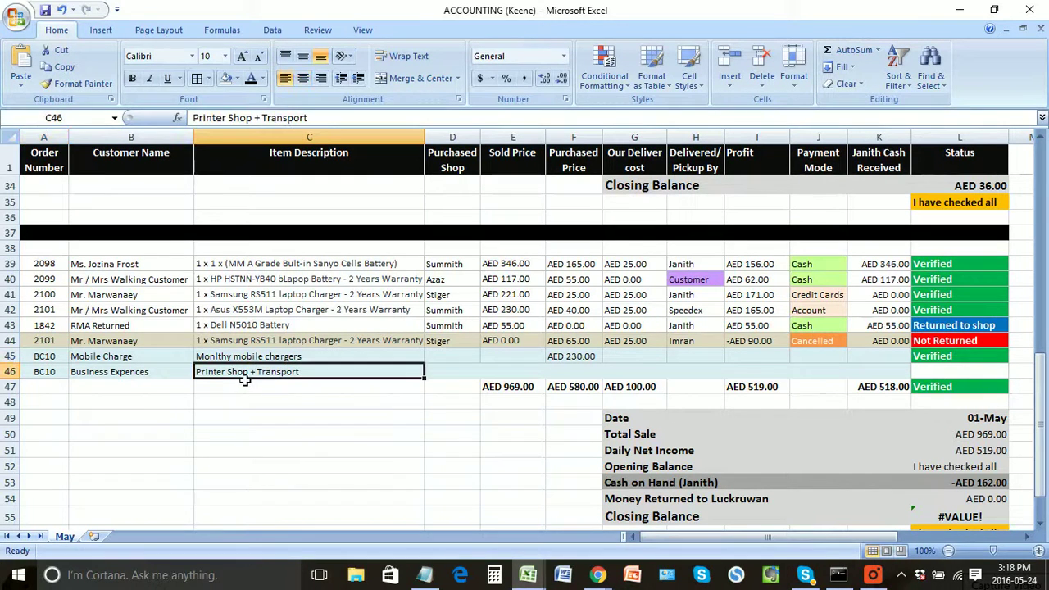
{"action": "left_click", "coordinate": [578, 374]}
{"action": "mouse_move", "coordinate": [528, 573]}
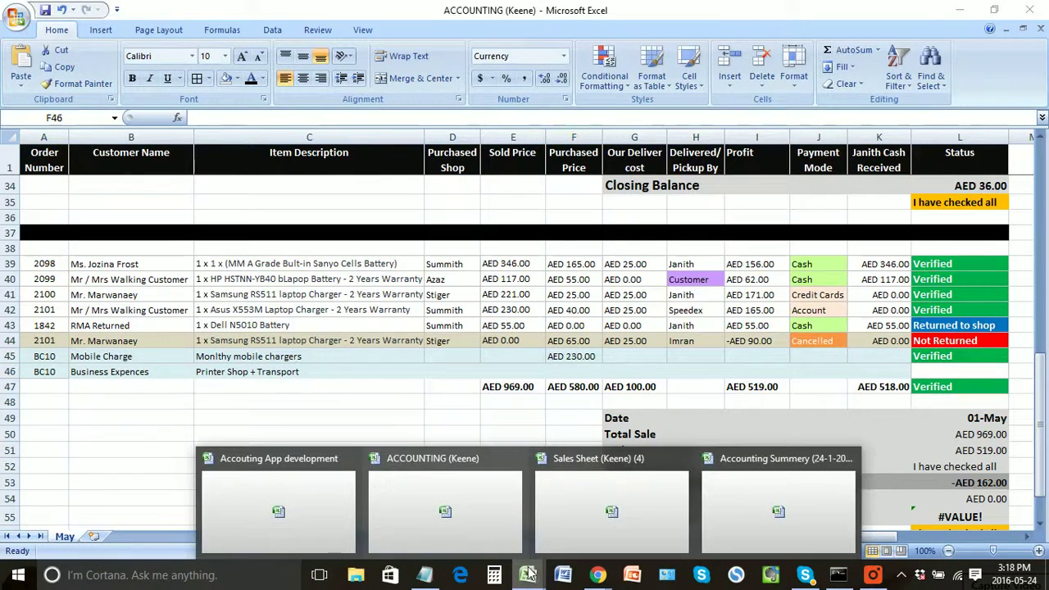
{"action": "left_click", "coordinate": [573, 491]}
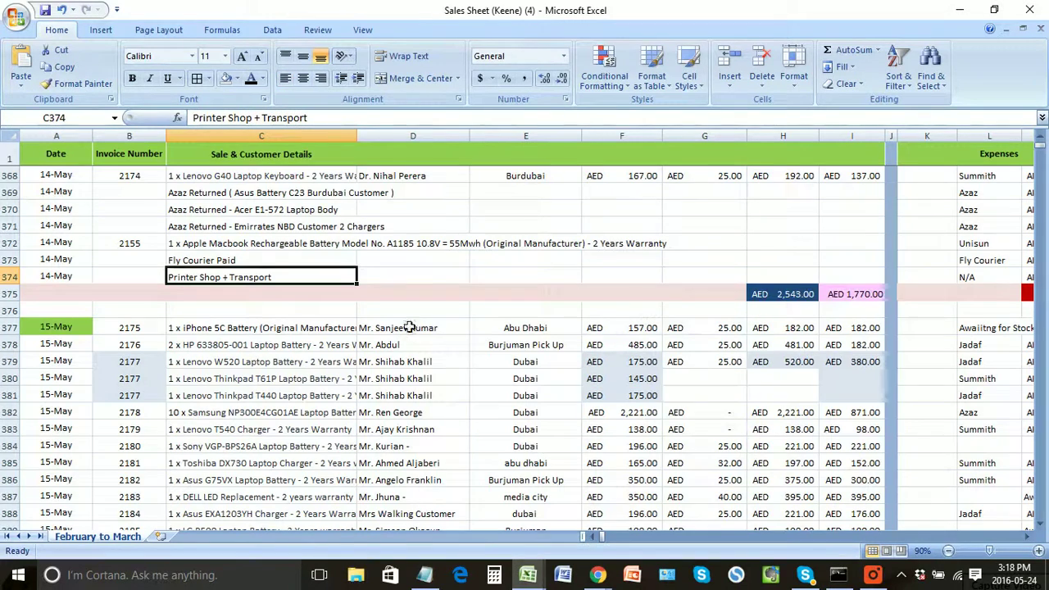
{"action": "left_click", "coordinate": [1030, 537]}
{"action": "left_click", "coordinate": [1031, 536]}
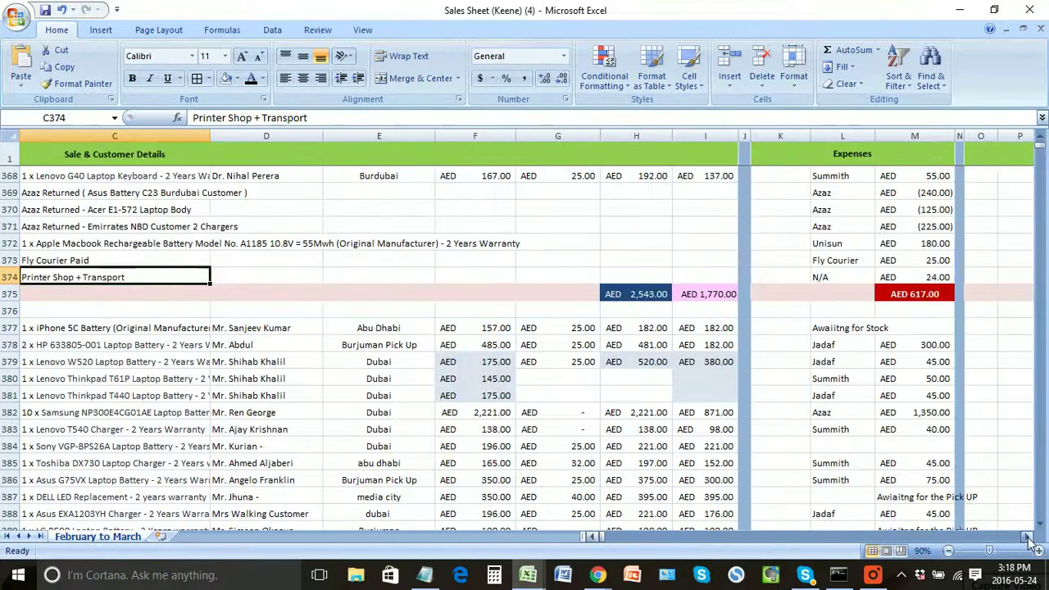
{"action": "left_click", "coordinate": [1030, 537]}
{"action": "left_click", "coordinate": [740, 278]}
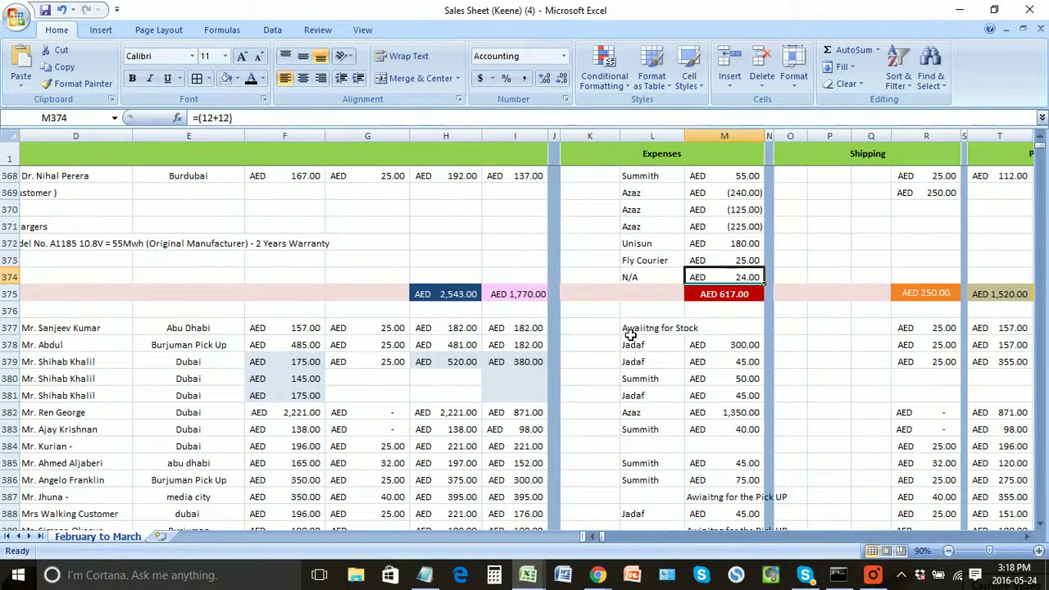
Step: Return to the ACCOUNTING workbook and set the purchased price of the Business Expences entry in row 46 to 24
{"action": "left_click", "coordinate": [528, 574]}
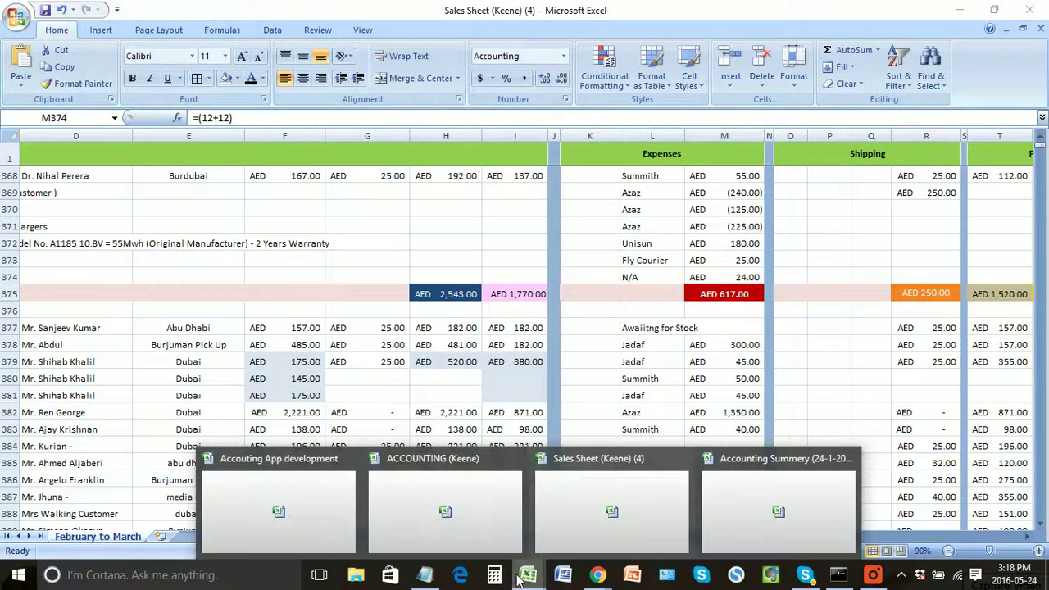
{"action": "left_click", "coordinate": [448, 529]}
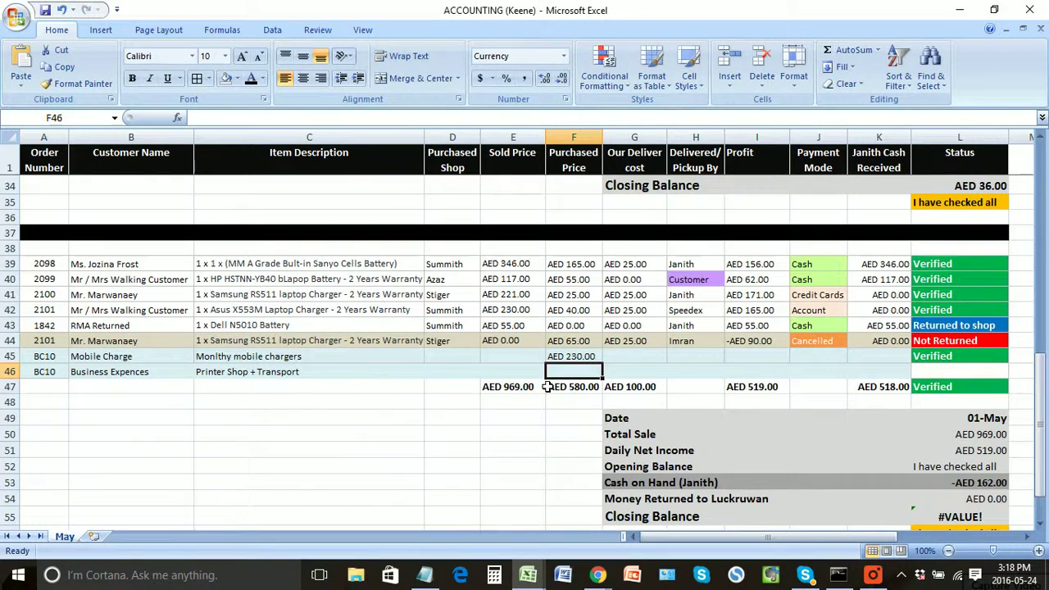
{"action": "type", "text": "24"}
{"action": "key", "text": "Return"}
Step: Review the totals in row 47, checking the formulas for sold price, purchased price and delivery cost
{"action": "left_click", "coordinate": [537, 410]}
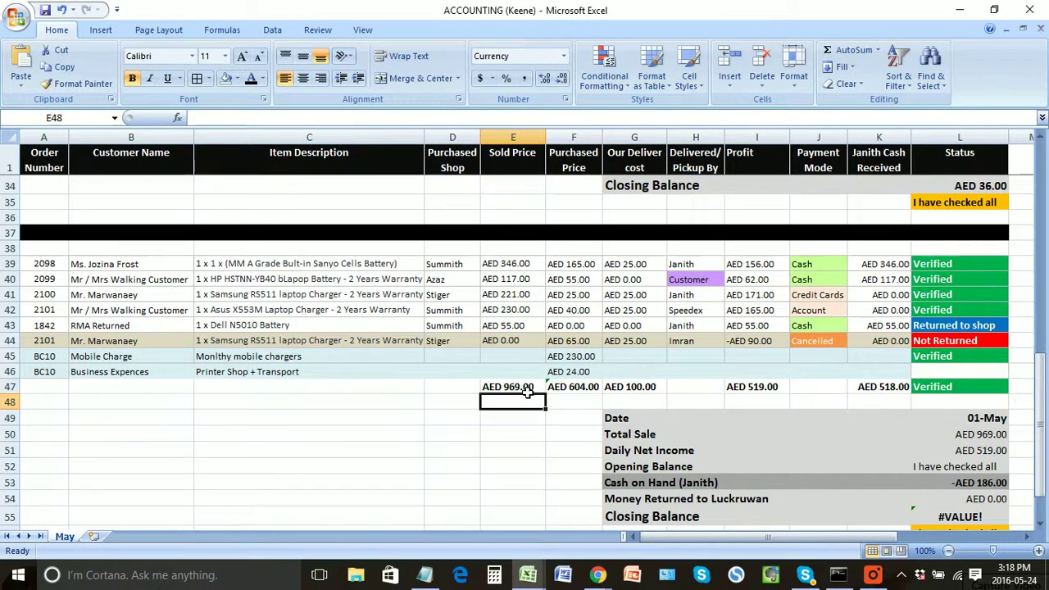
{"action": "left_click_drag", "start_coordinate": [525, 387], "coordinate": [875, 404]}
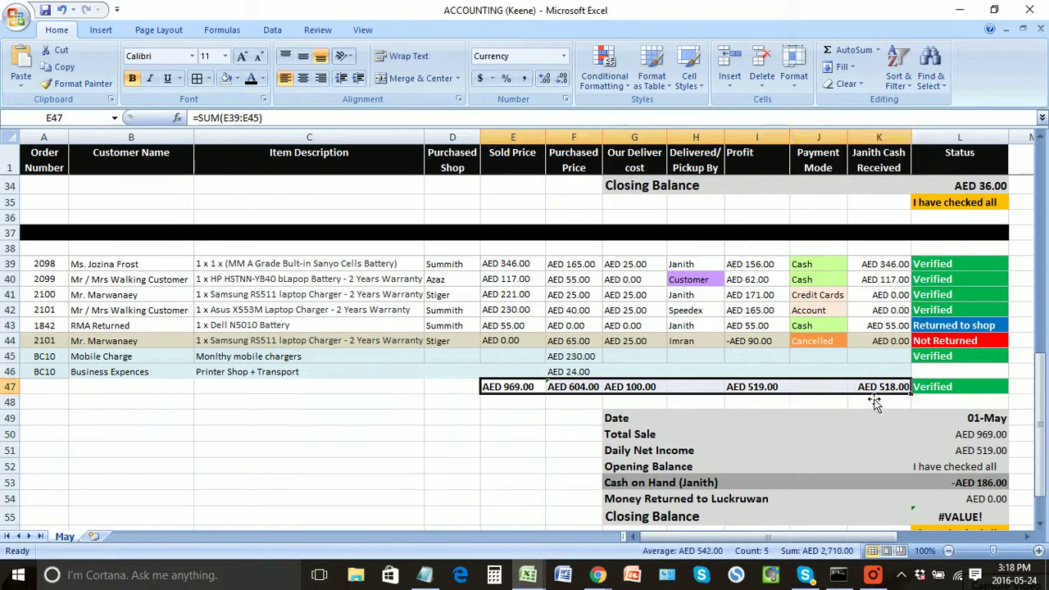
{"action": "left_click", "coordinate": [528, 418]}
{"action": "left_click", "coordinate": [512, 390]}
{"action": "left_click", "coordinate": [574, 393]}
{"action": "left_click", "coordinate": [618, 393]}
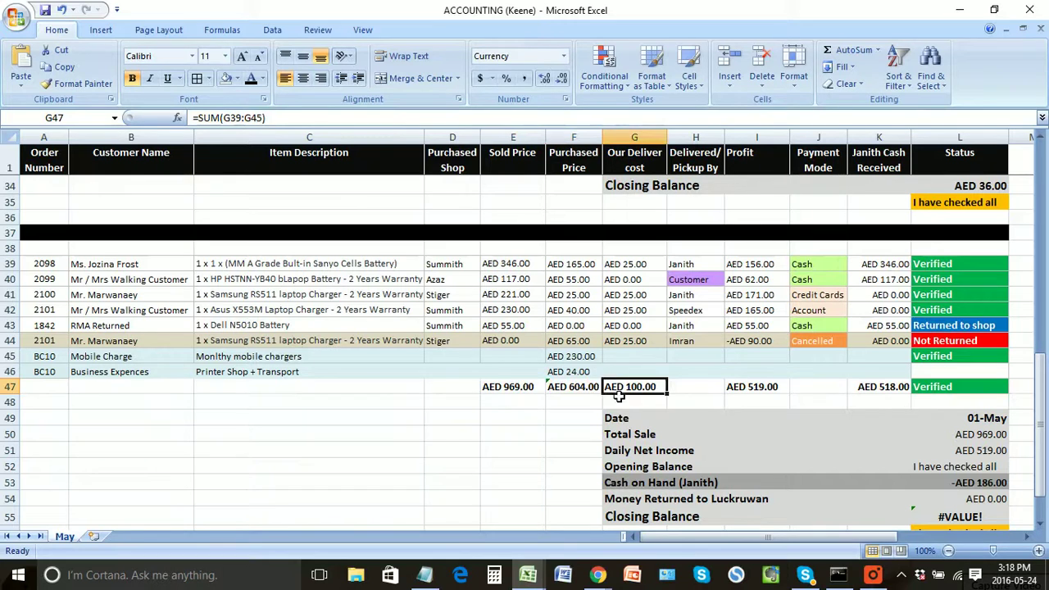
{"action": "left_click", "coordinate": [520, 390]}
Step: Check the status options of totals row 47 and its sold price total
{"action": "left_click", "coordinate": [958, 388]}
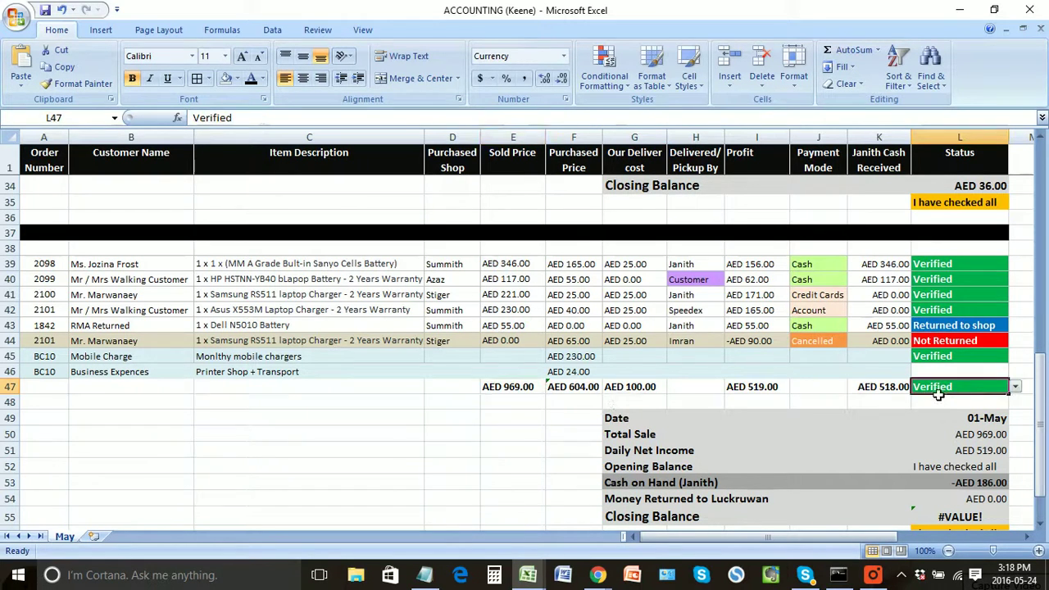
{"action": "left_click", "coordinate": [1015, 388]}
{"action": "left_click", "coordinate": [1015, 390]}
{"action": "left_click", "coordinate": [558, 436]}
{"action": "left_click", "coordinate": [524, 390]}
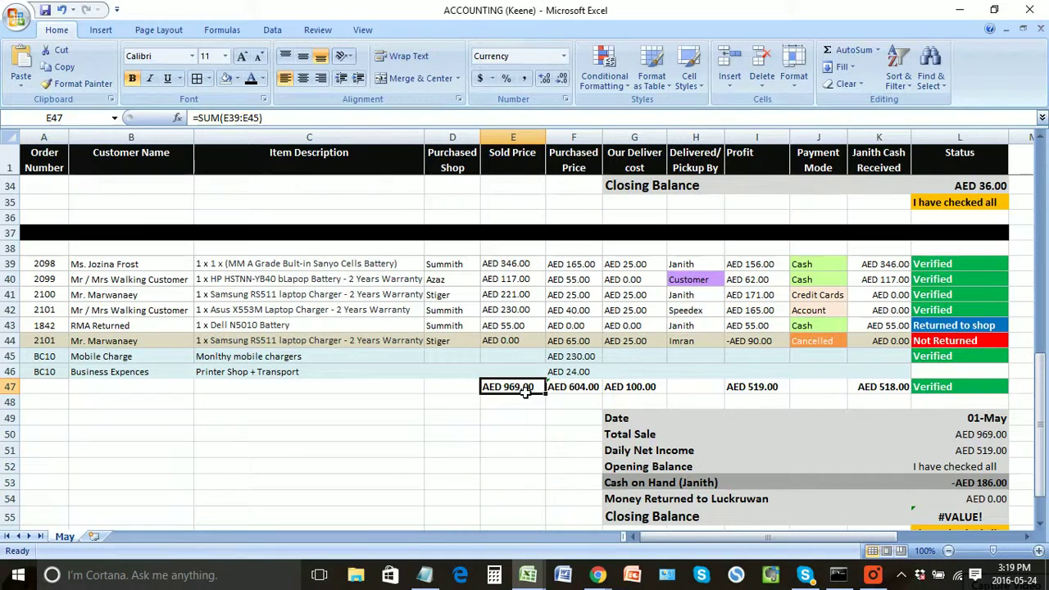
{"action": "left_click", "coordinate": [982, 388]}
{"action": "left_click", "coordinate": [519, 390]}
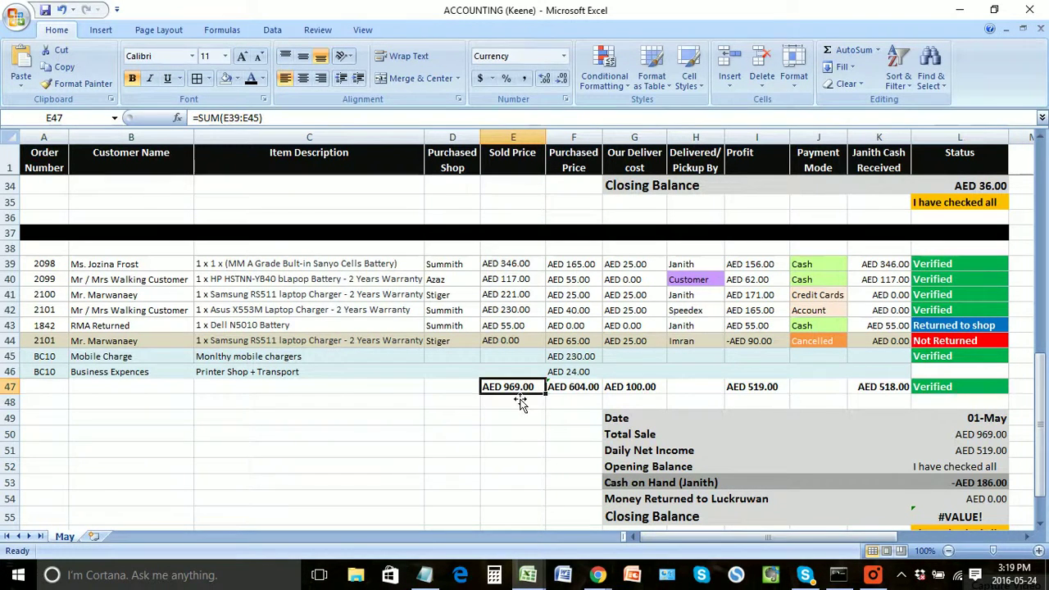
Step: Check the purchased price total formula in F47 and re-enter 24 as the Business Expences purchased price in F46
{"action": "left_click", "coordinate": [573, 373]}
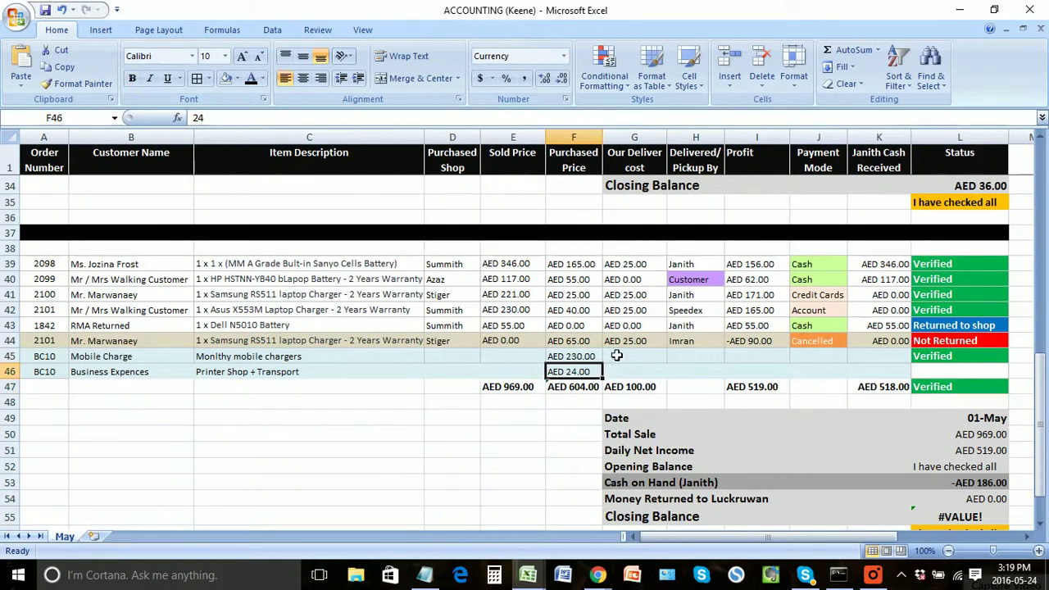
{"action": "left_click", "coordinate": [581, 390]}
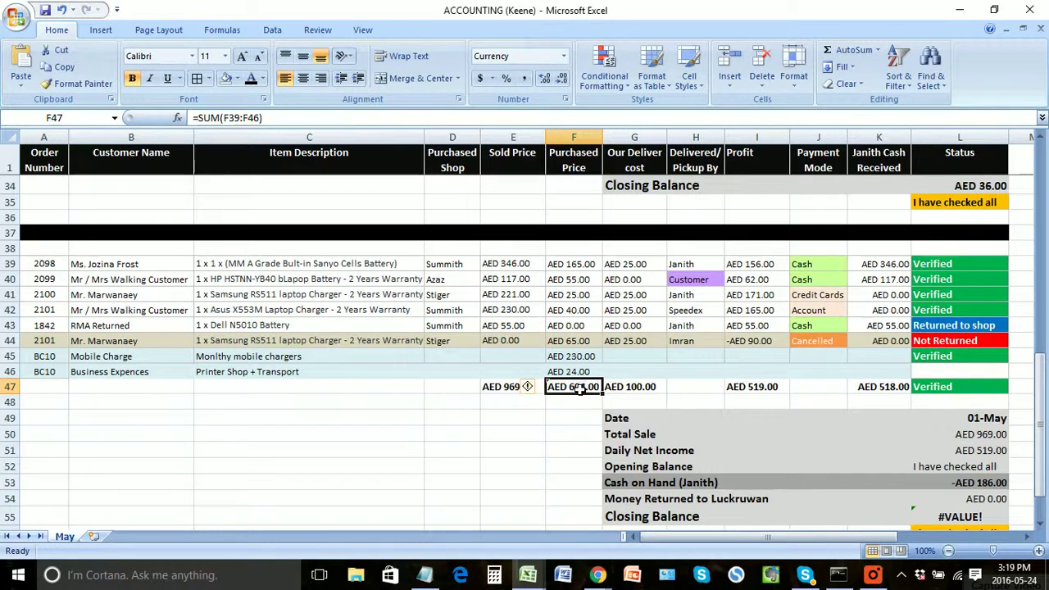
{"action": "left_click", "coordinate": [576, 406]}
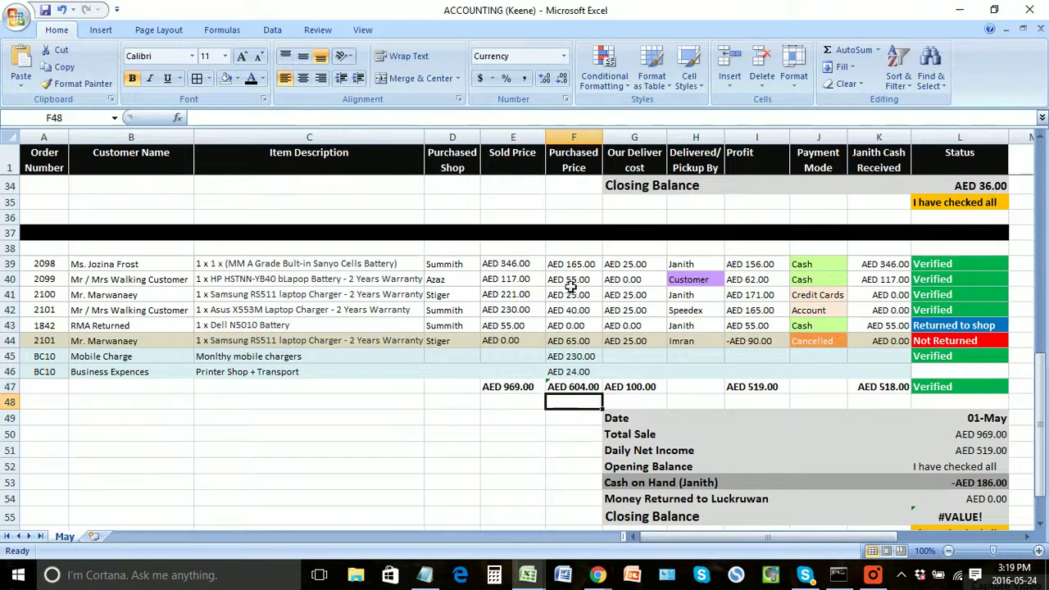
{"action": "left_click", "coordinate": [576, 377]}
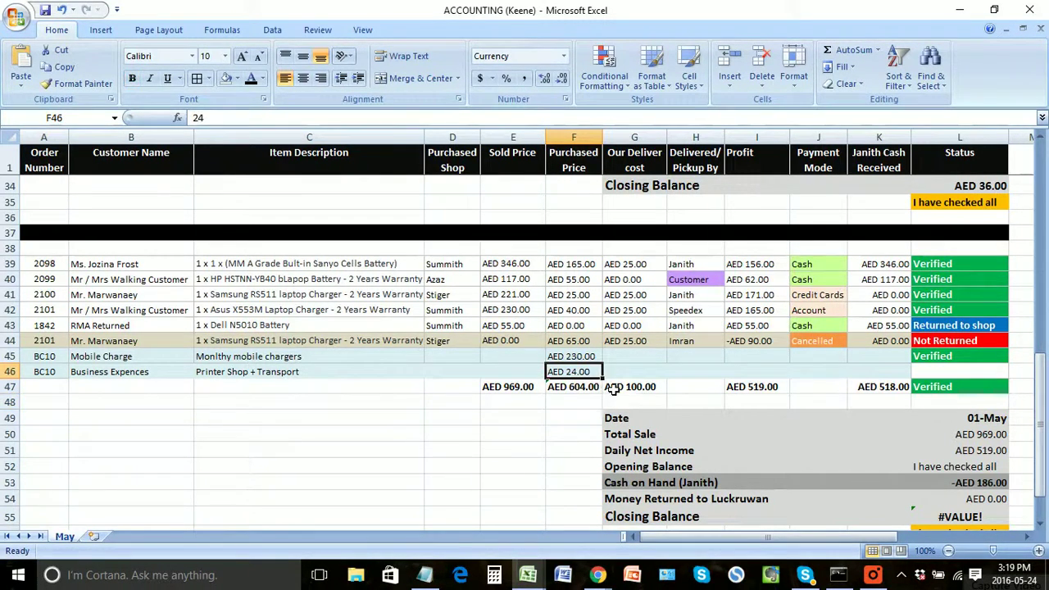
{"action": "type", "text": "24"}
{"action": "key", "text": "Return"}
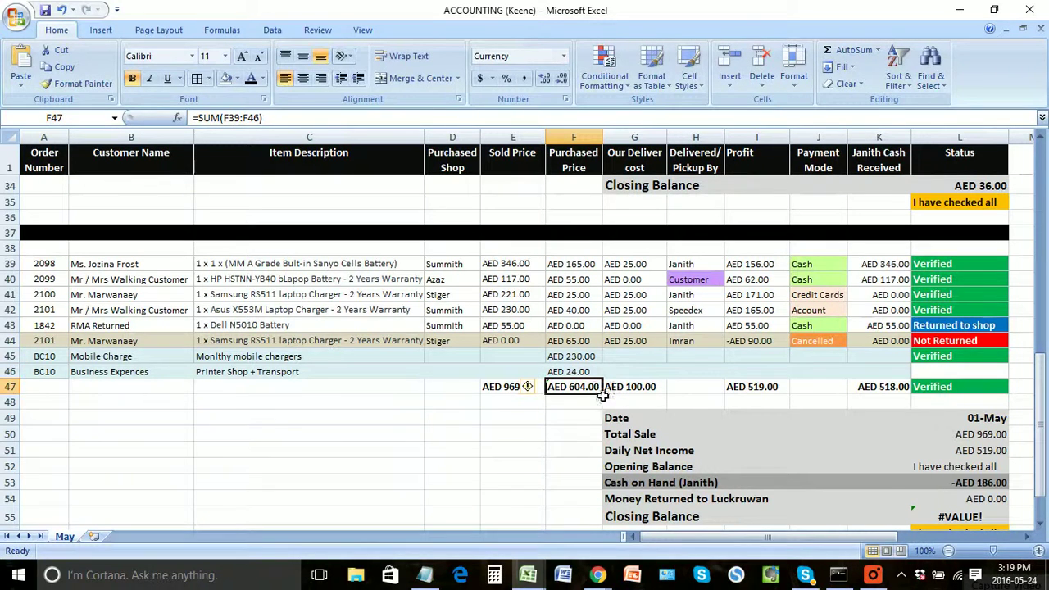
Step: Test the purchased price total by setting the Business Expences price in F46 to 46, and undo the change
{"action": "key", "text": "Up"}
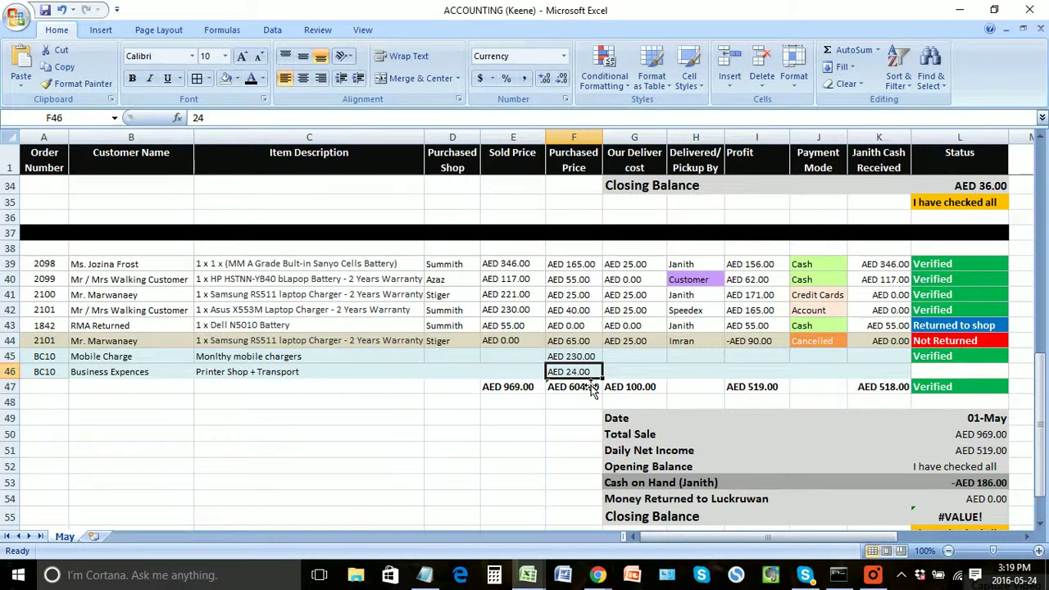
{"action": "type", "text": "465"}
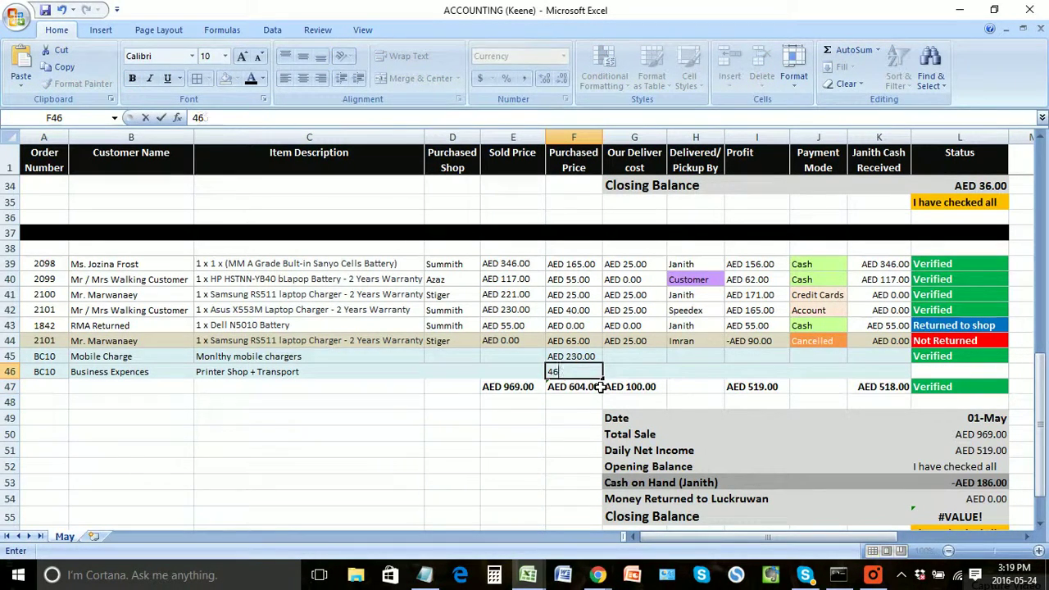
{"action": "key", "text": "Return"}
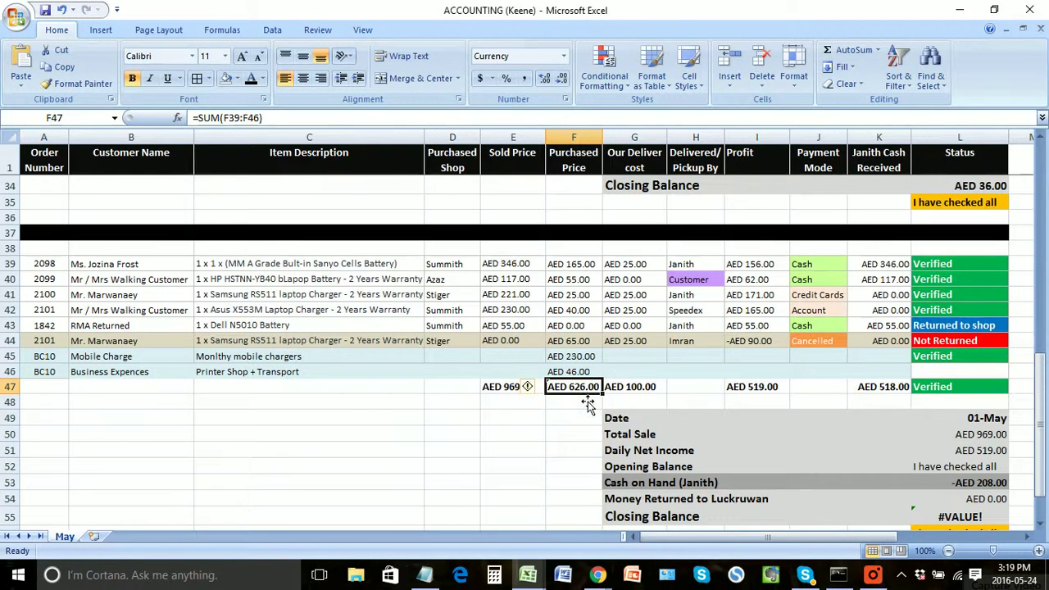
{"action": "key", "text": "ctrl+z"}
Step: Check the purchased price total in F47 against the column's entries in F39:F46
{"action": "left_click", "coordinate": [583, 391]}
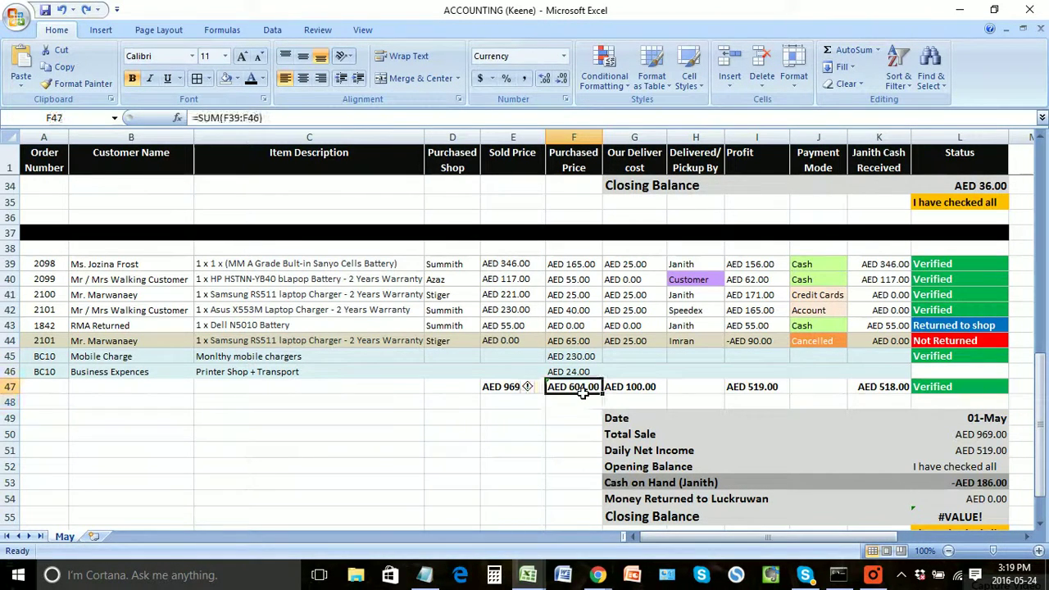
{"action": "key", "text": "Delete"}
{"action": "left_click_drag", "start_coordinate": [574, 269], "coordinate": [574, 388]}
{"action": "left_click", "coordinate": [849, 50]}
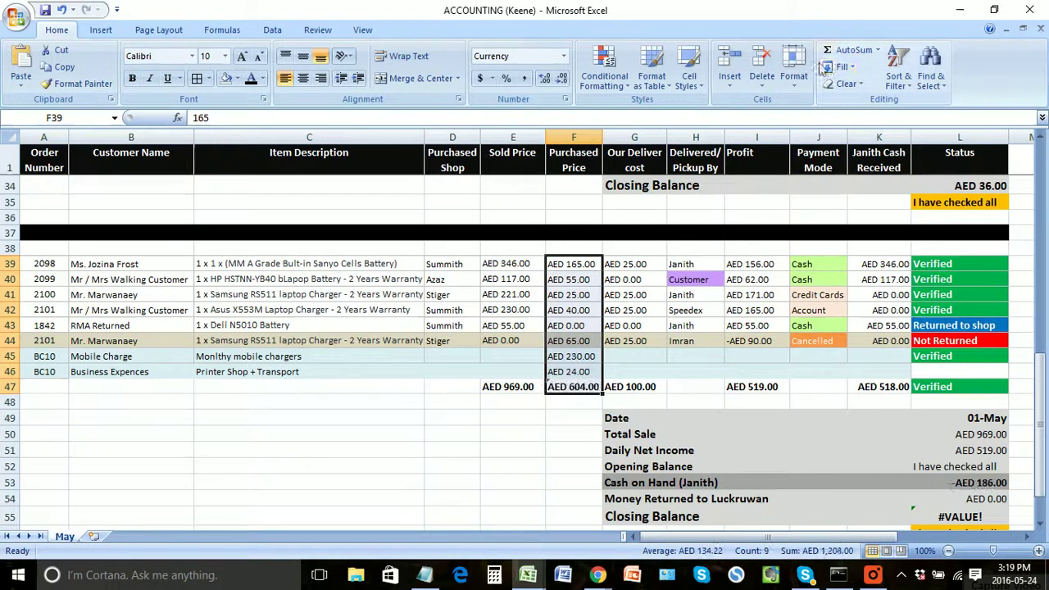
{"action": "left_click", "coordinate": [624, 340]}
{"action": "left_click", "coordinate": [573, 392]}
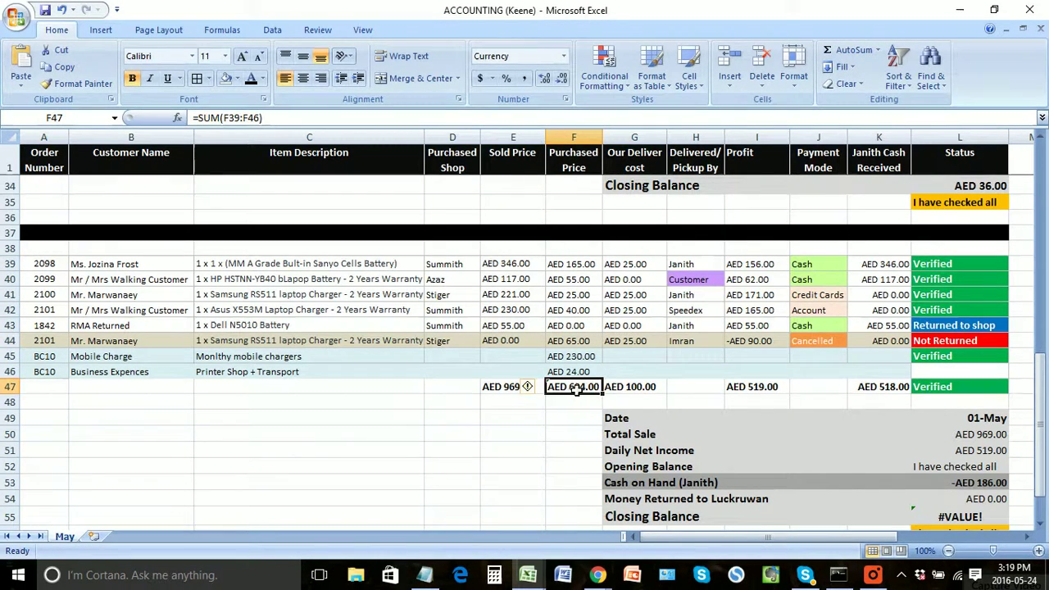
Step: Switch the status of totals row 47 to Not Verified and set it back to Verified
{"action": "left_click", "coordinate": [938, 386]}
{"action": "left_click", "coordinate": [1015, 387]}
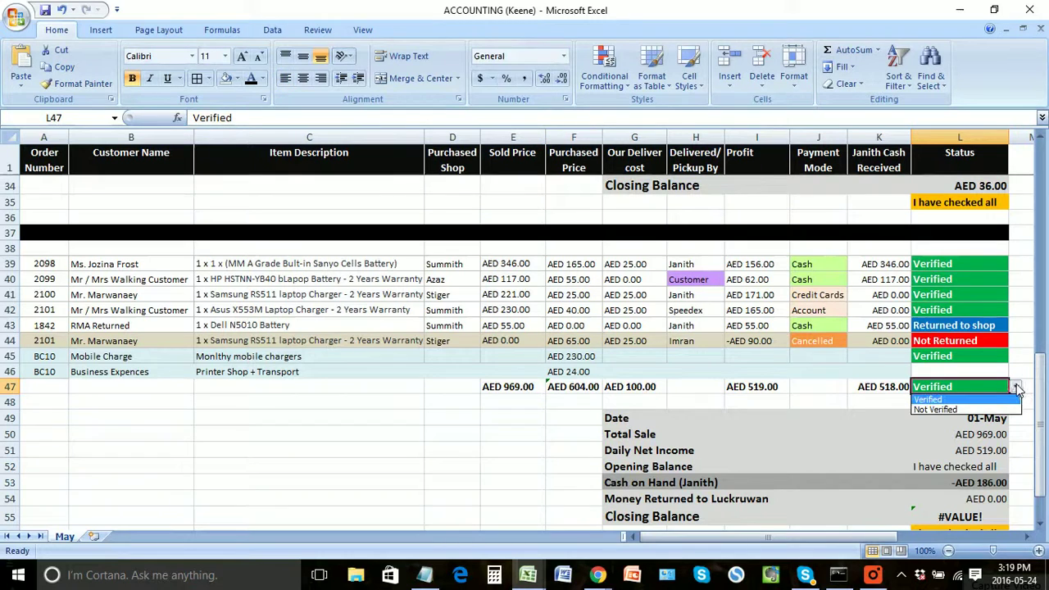
{"action": "left_click", "coordinate": [977, 409]}
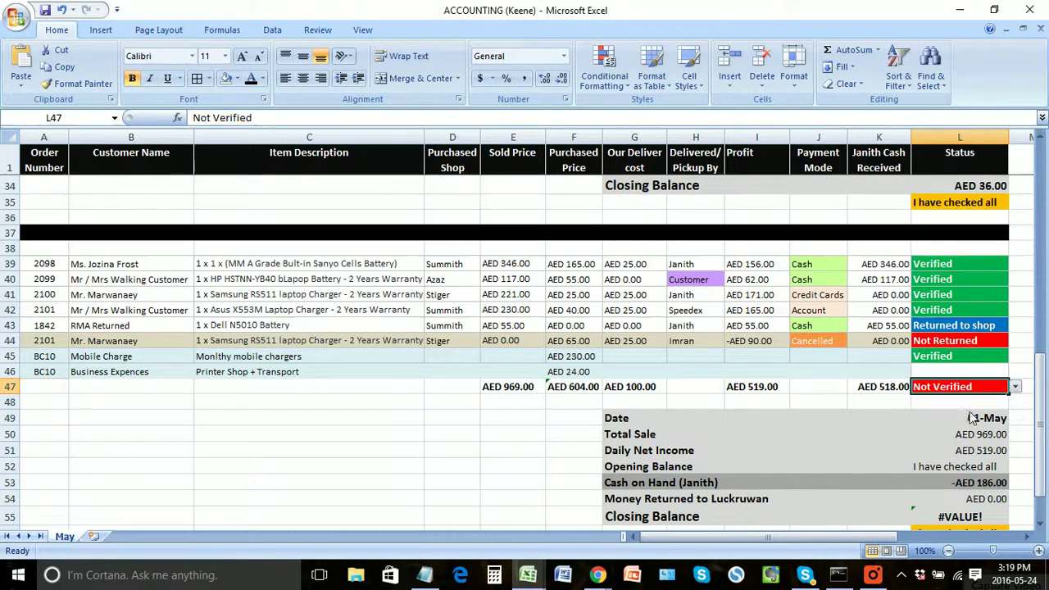
{"action": "left_click", "coordinate": [701, 390]}
{"action": "left_click", "coordinate": [933, 391]}
{"action": "left_click", "coordinate": [1015, 386]}
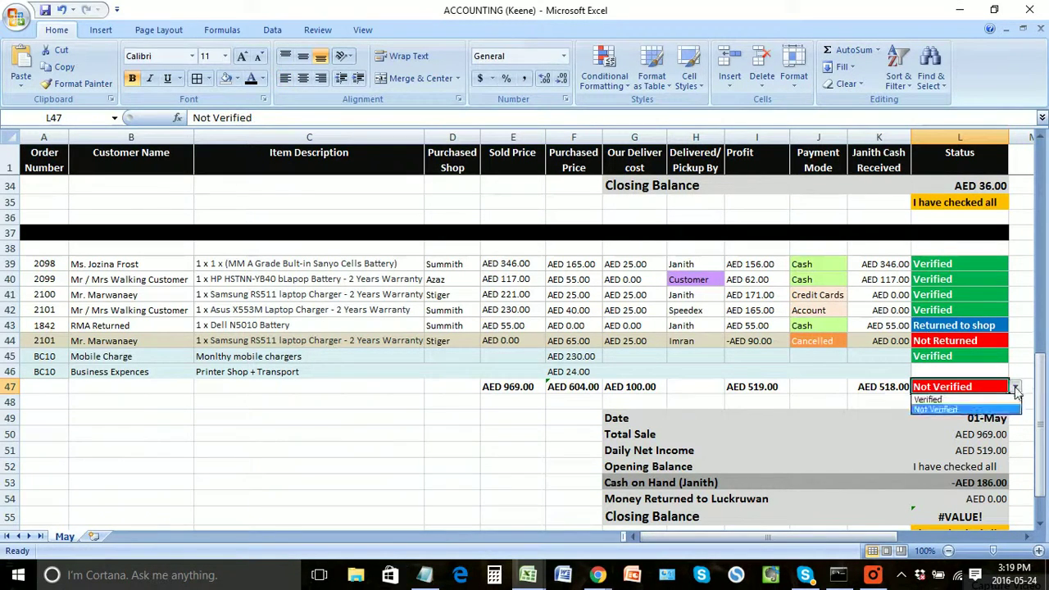
{"action": "left_click", "coordinate": [951, 399]}
Step: Review the sold price, purchased price, delivery cost, profit and cash received totals in row 47
{"action": "left_click", "coordinate": [594, 391]}
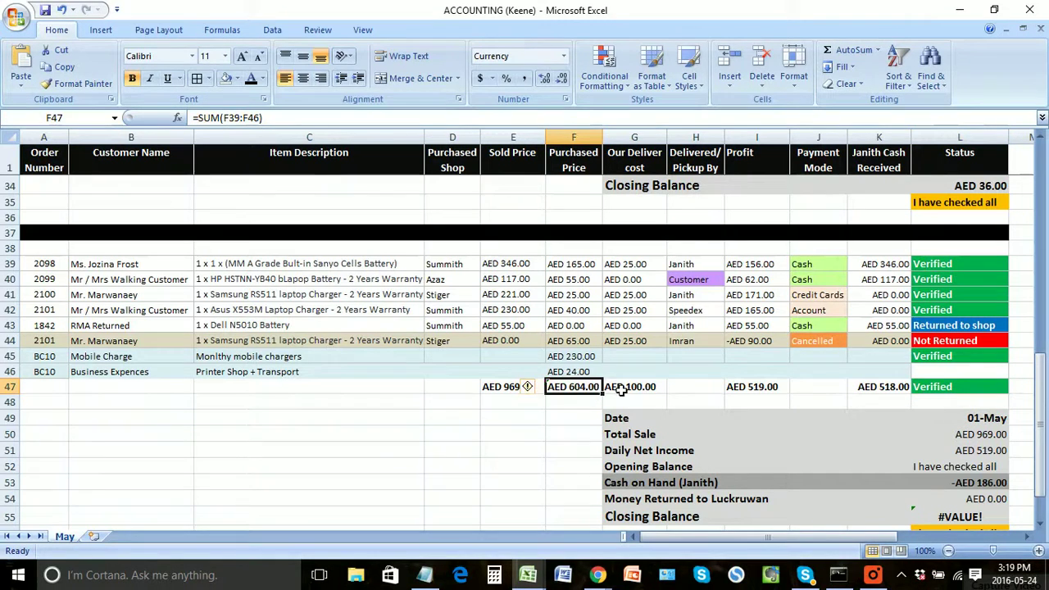
{"action": "left_click", "coordinate": [623, 390]}
{"action": "left_click", "coordinate": [564, 392]}
{"action": "left_click", "coordinate": [508, 392]}
{"action": "left_click", "coordinate": [627, 392]}
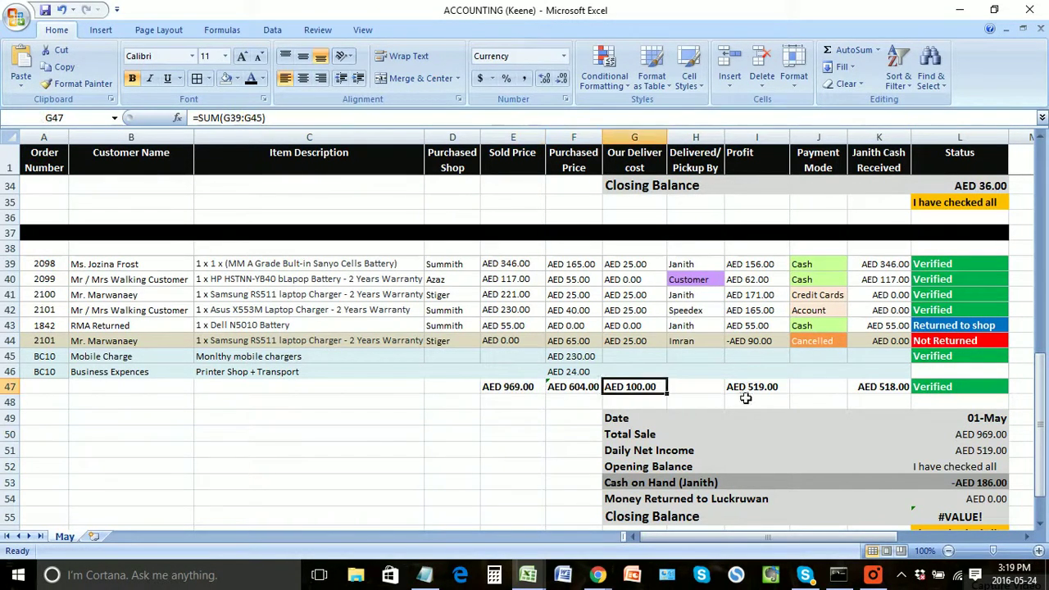
{"action": "left_click", "coordinate": [748, 395]}
{"action": "left_click", "coordinate": [885, 395]}
{"action": "left_click", "coordinate": [579, 435]}
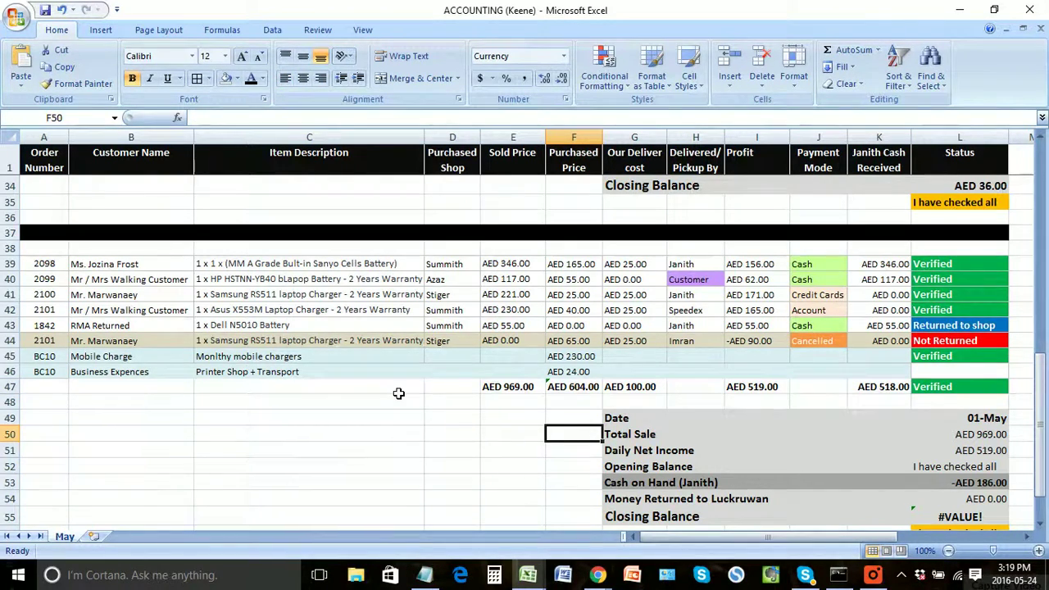
Step: Look through the daily blocks of the May sheet, from the third block back to the first
{"action": "scroll", "coordinate": [400, 385], "scroll_direction": "up", "scroll_amount": 8}
{"action": "scroll", "coordinate": [400, 377], "scroll_direction": "up", "scroll_amount": 3}
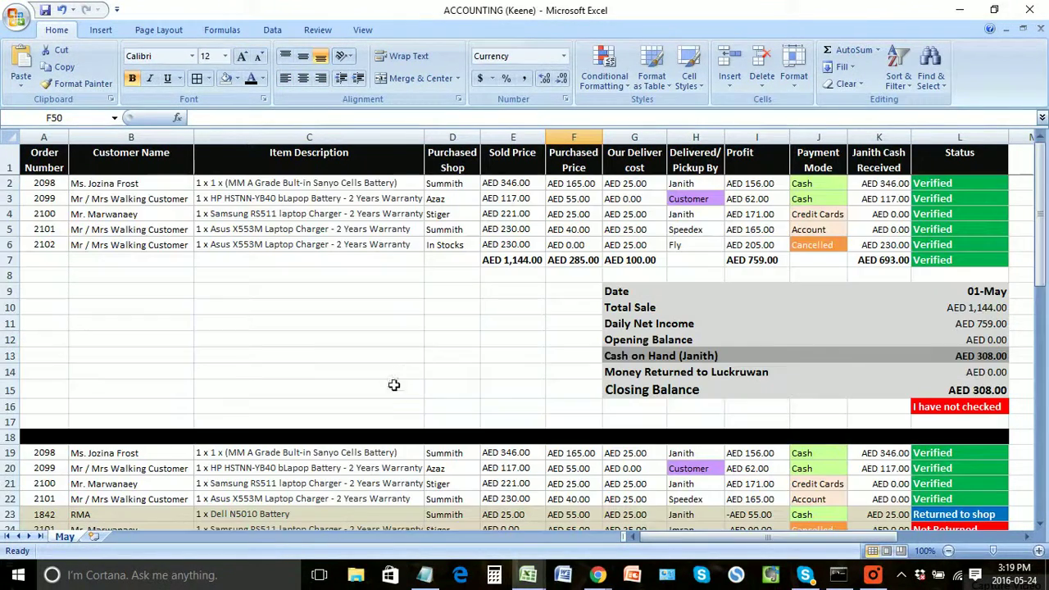
{"action": "scroll", "coordinate": [387, 378], "scroll_direction": "down", "scroll_amount": 4}
{"action": "scroll", "coordinate": [387, 379], "scroll_direction": "down", "scroll_amount": 5}
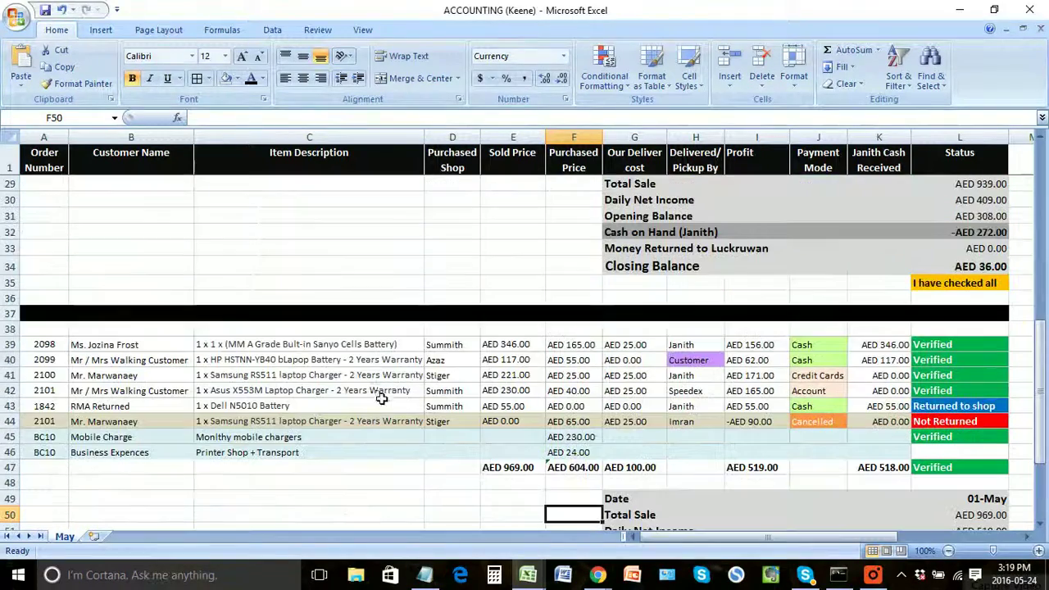
{"action": "left_click", "coordinate": [337, 378]}
{"action": "scroll", "coordinate": [331, 360], "scroll_direction": "up", "scroll_amount": 9}
{"action": "left_click", "coordinate": [320, 265]}
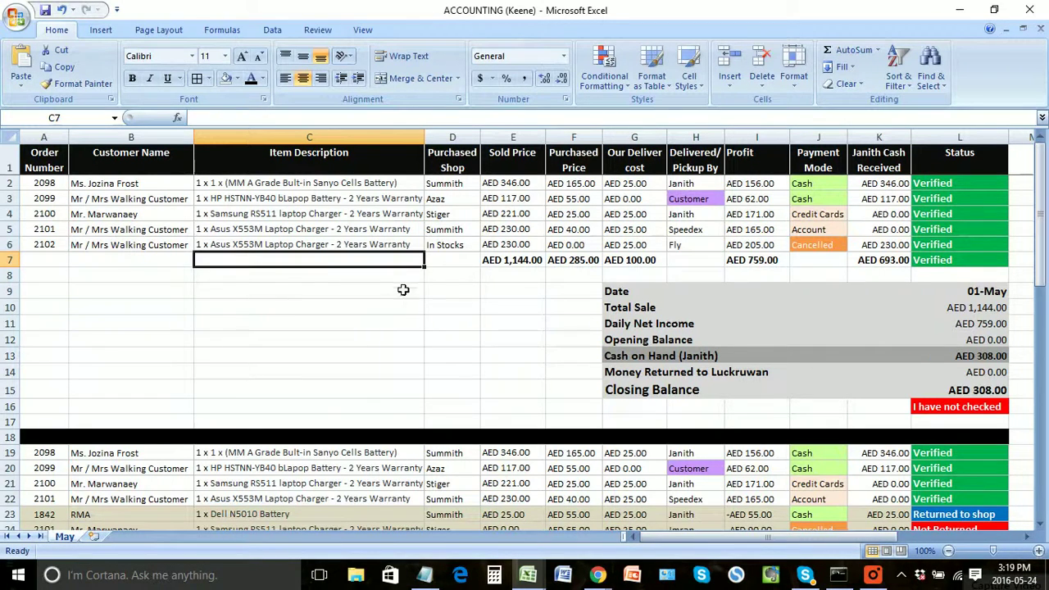
Step: Compare the RMA entry in row 23 with the RMA Returned entry in row 43 across all columns
{"action": "scroll", "coordinate": [405, 285], "scroll_direction": "down", "scroll_amount": 2}
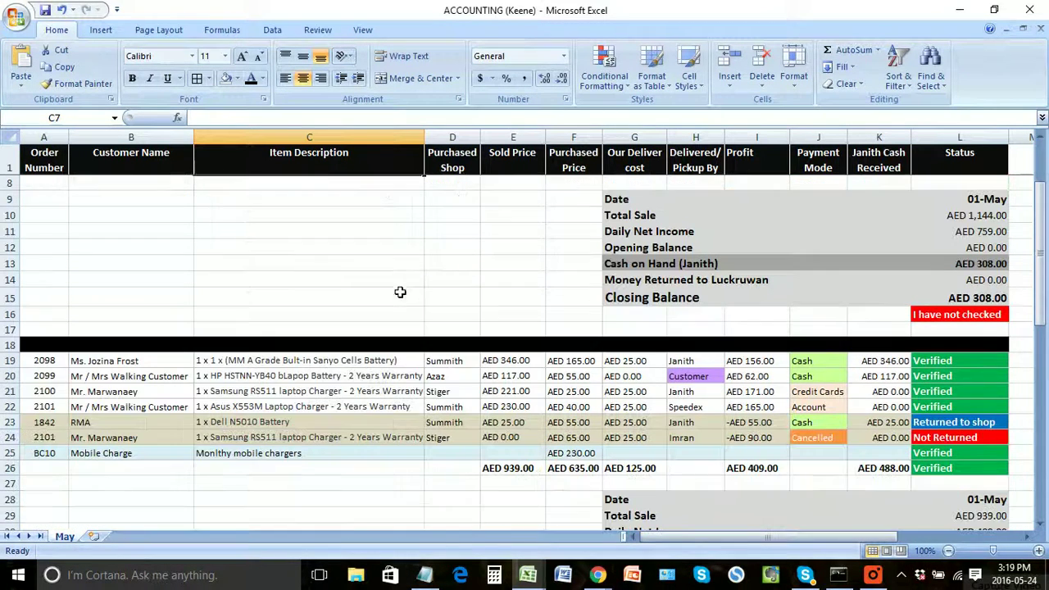
{"action": "left_click", "coordinate": [966, 422]}
{"action": "scroll", "coordinate": [542, 375], "scroll_direction": "down", "scroll_amount": 2}
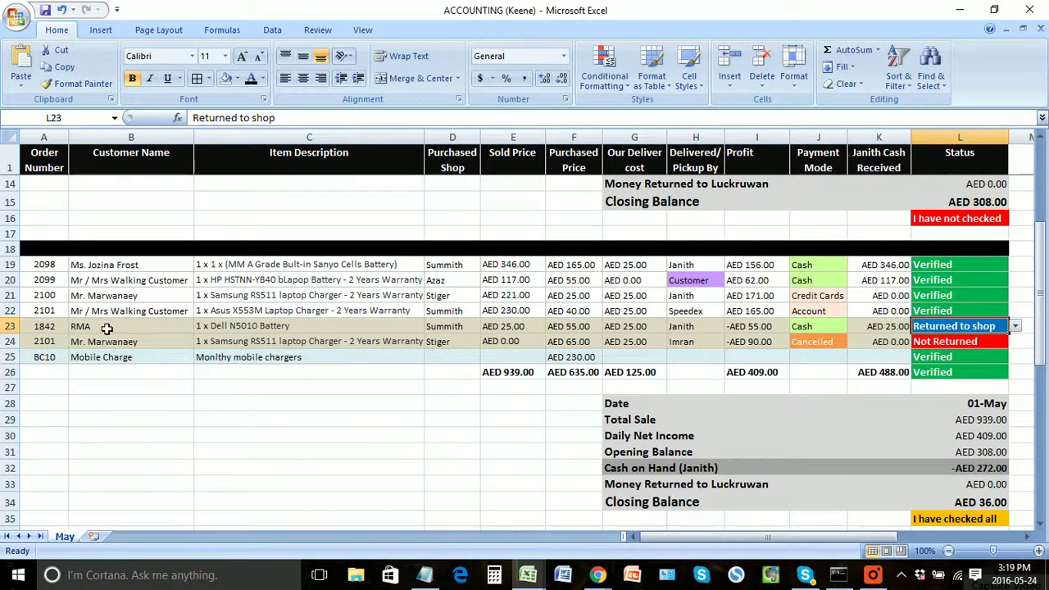
{"action": "left_click_drag", "start_coordinate": [51, 332], "coordinate": [963, 332]}
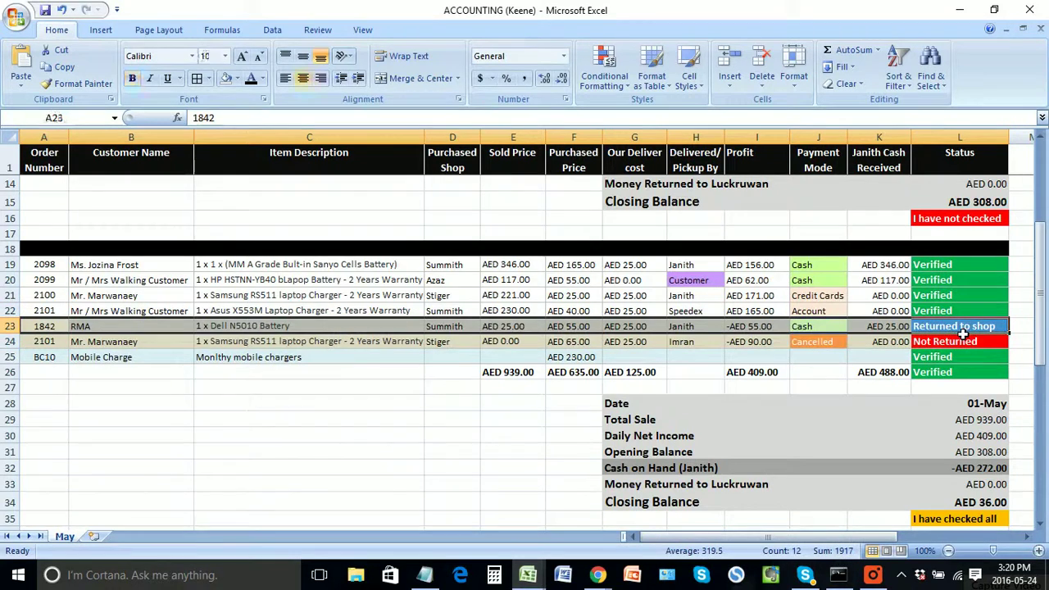
{"action": "scroll", "coordinate": [950, 342], "scroll_direction": "down", "scroll_amount": 4}
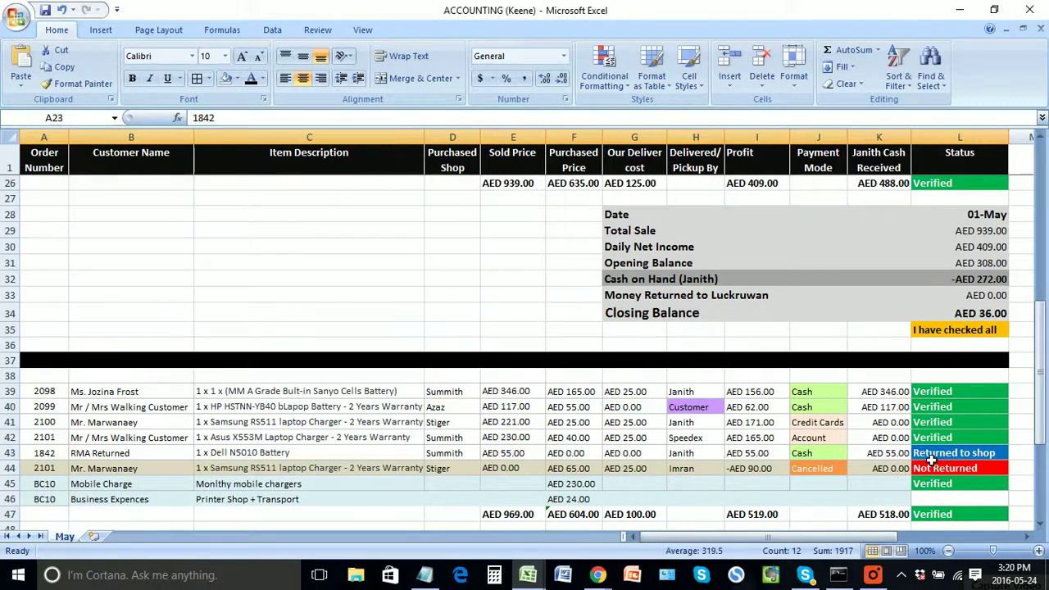
{"action": "left_click_drag", "start_coordinate": [931, 460], "coordinate": [37, 461]}
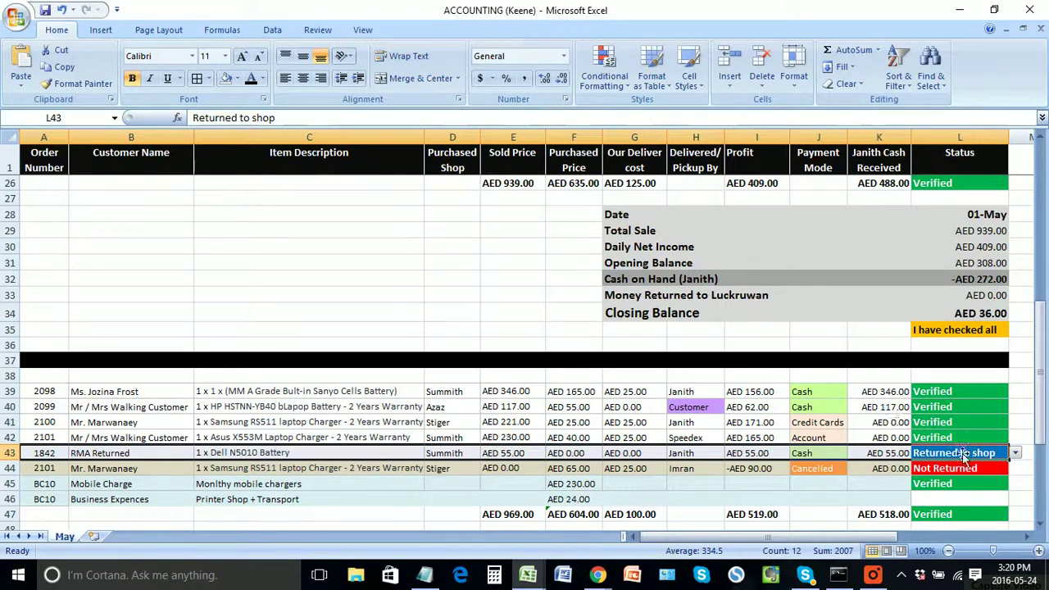
{"action": "scroll", "coordinate": [715, 411], "scroll_direction": "up", "scroll_amount": 3}
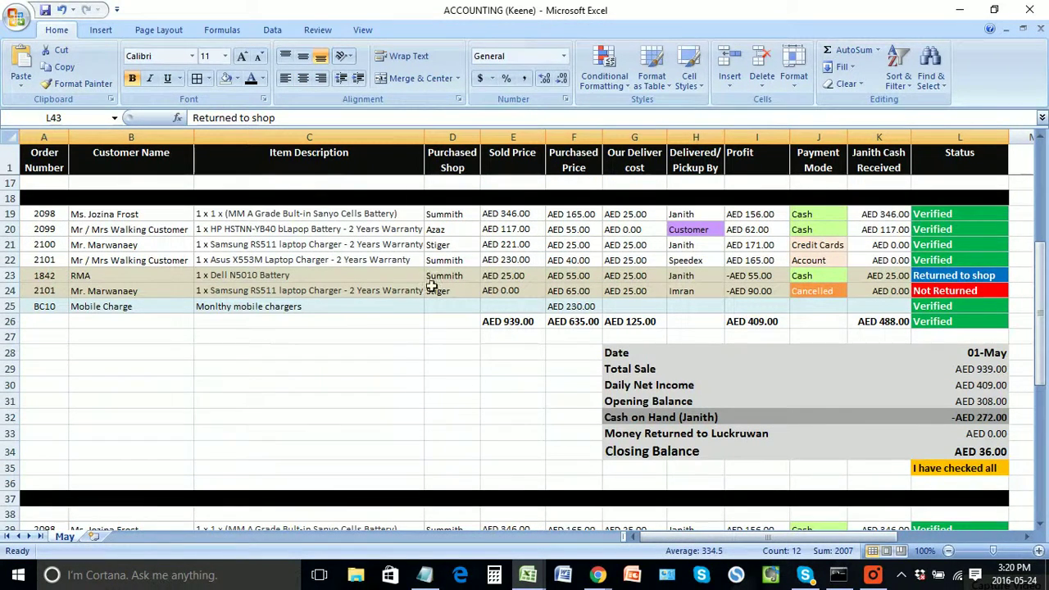
{"action": "left_click_drag", "start_coordinate": [42, 277], "coordinate": [934, 280]}
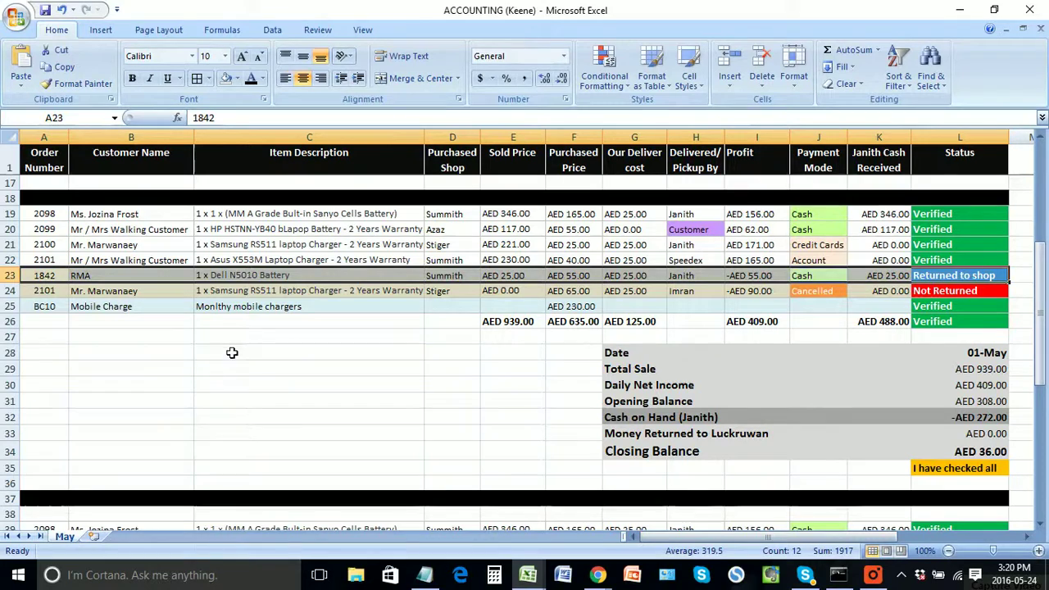
{"action": "scroll", "coordinate": [221, 328], "scroll_direction": "down", "scroll_amount": 4}
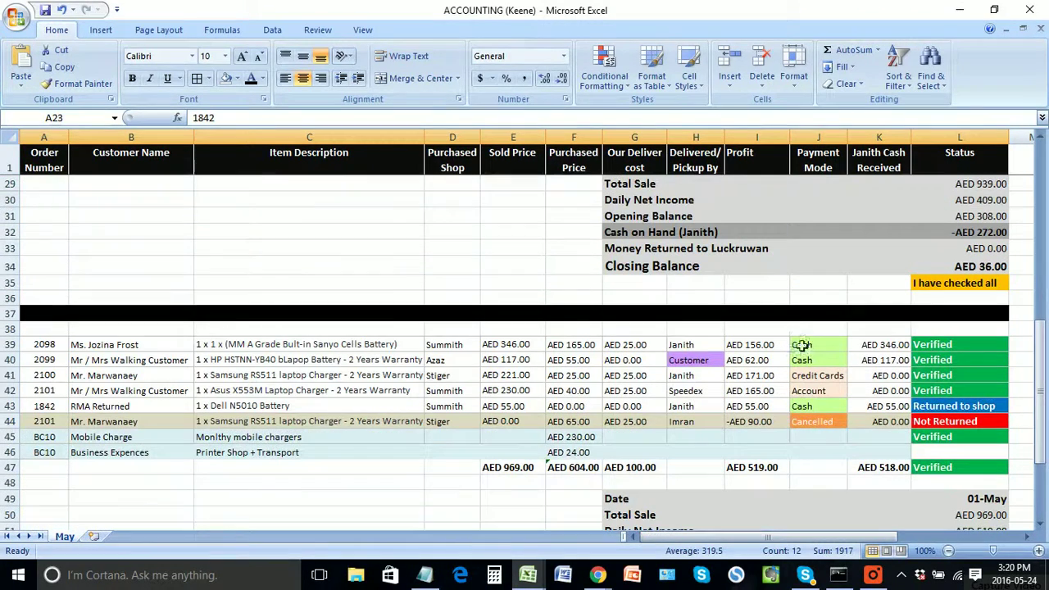
{"action": "left_click_drag", "start_coordinate": [926, 405], "coordinate": [41, 406]}
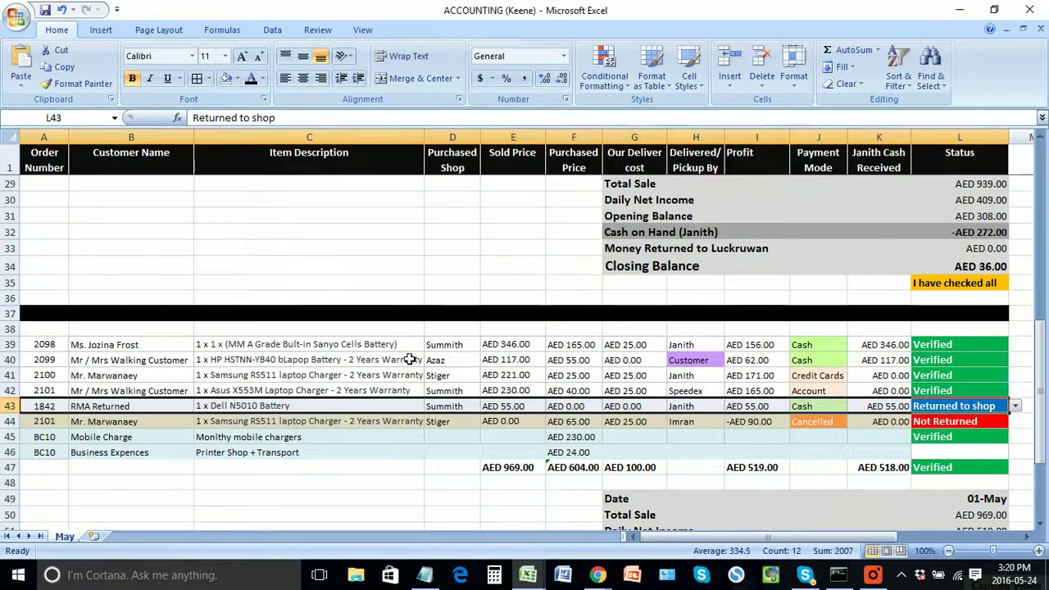
Step: Check the RMA entry's status and sold price in row 23, plus the second block's closing and opening balances
{"action": "scroll", "coordinate": [441, 304], "scroll_direction": "up", "scroll_amount": 2}
{"action": "scroll", "coordinate": [441, 305], "scroll_direction": "up", "scroll_amount": 2}
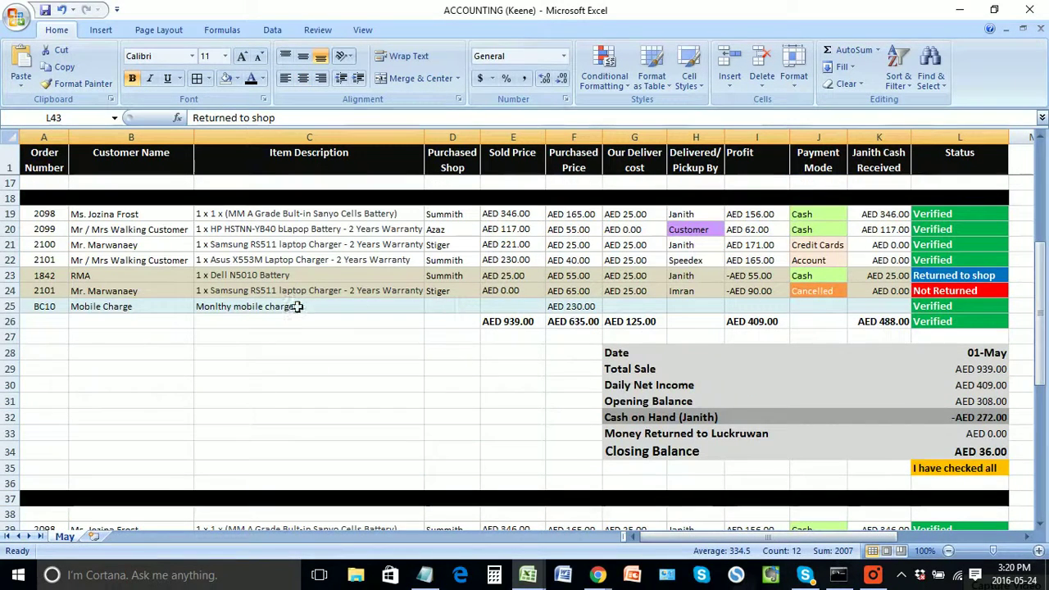
{"action": "left_click", "coordinate": [988, 275]}
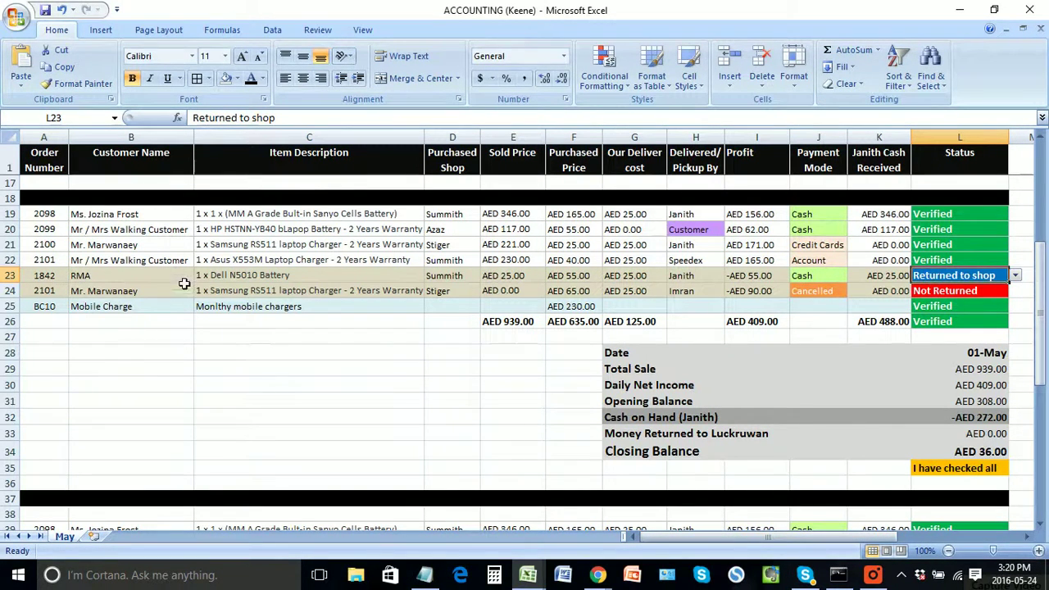
{"action": "left_click", "coordinate": [512, 277]}
{"action": "left_click", "coordinate": [979, 452]}
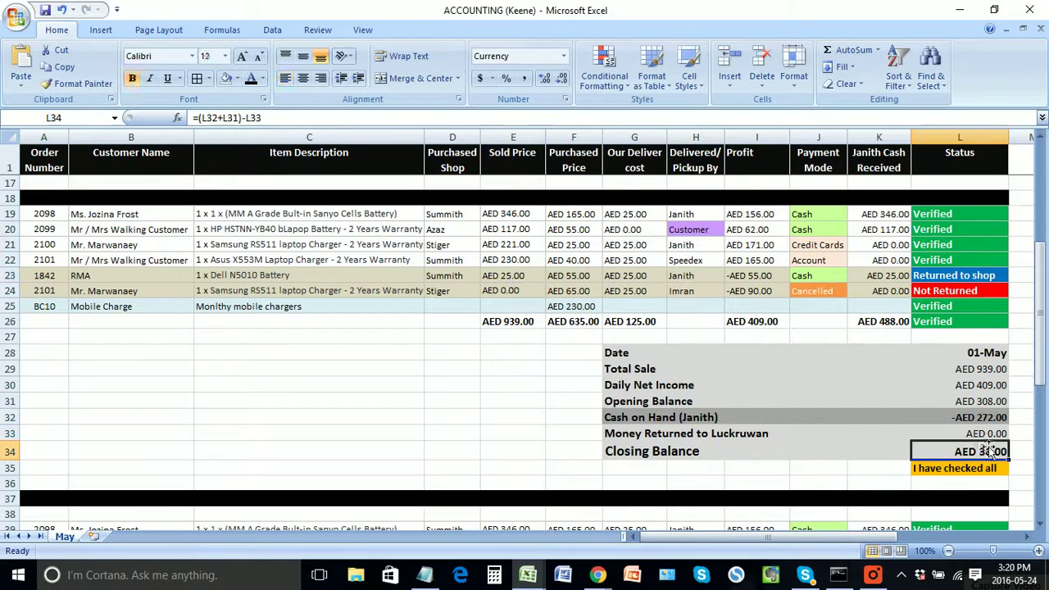
{"action": "left_click", "coordinate": [980, 400]}
{"action": "left_click", "coordinate": [512, 386]}
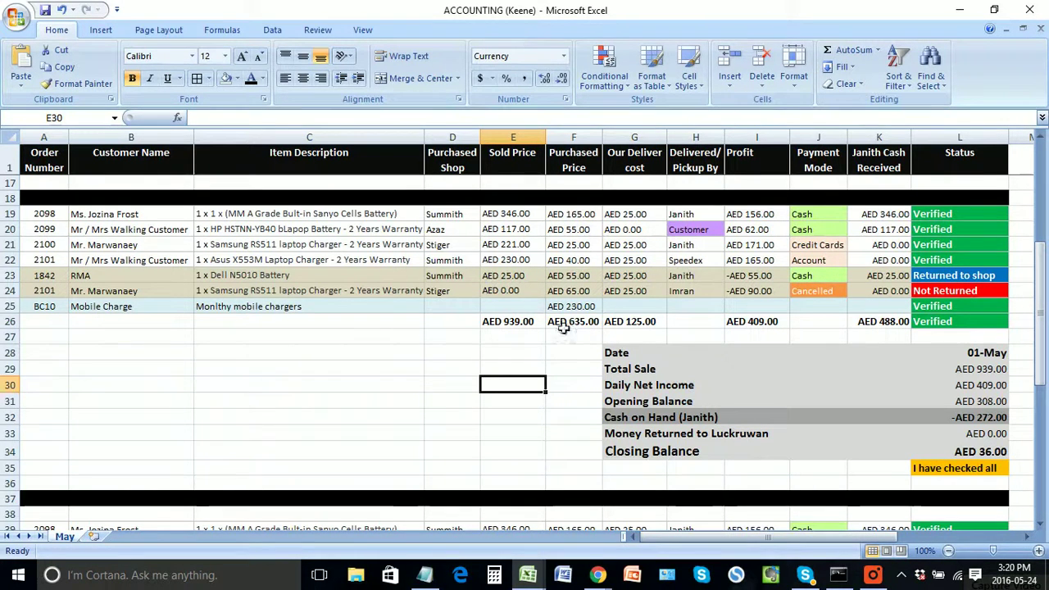
Step: Review the sold price, purchased price, delivery cost, profit and cash received totals in row 26
{"action": "left_click", "coordinate": [510, 325]}
{"action": "left_click", "coordinate": [567, 325]}
{"action": "left_click", "coordinate": [630, 325]}
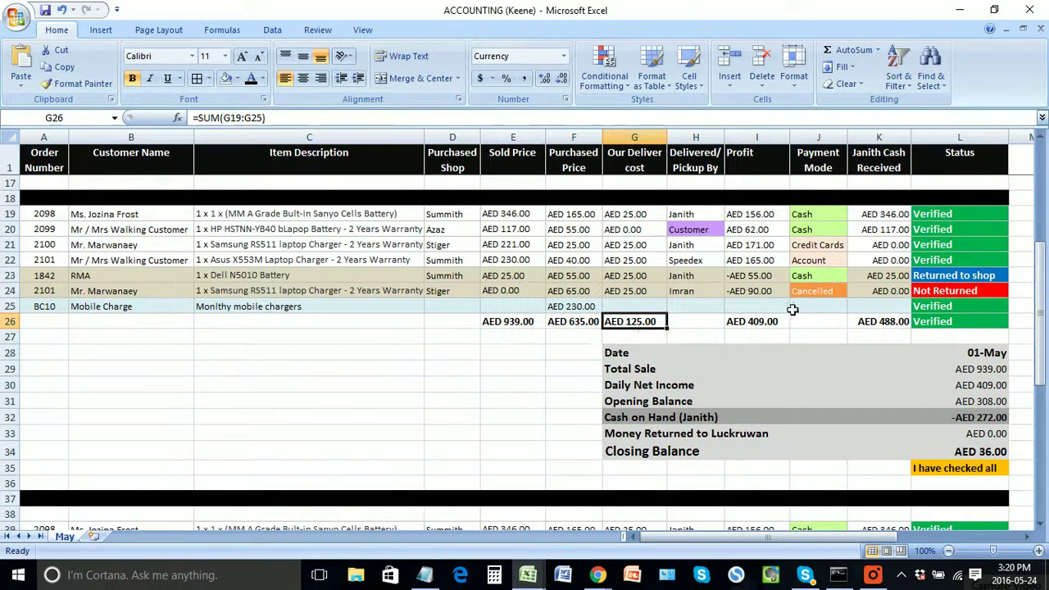
{"action": "left_click", "coordinate": [757, 322]}
{"action": "left_click", "coordinate": [875, 322]}
Step: Examine the first daily block's statuses in L7 and L2, and the payment mode and cash received in row 3
{"action": "scroll", "coordinate": [1012, 259], "scroll_direction": "up", "scroll_amount": 4}
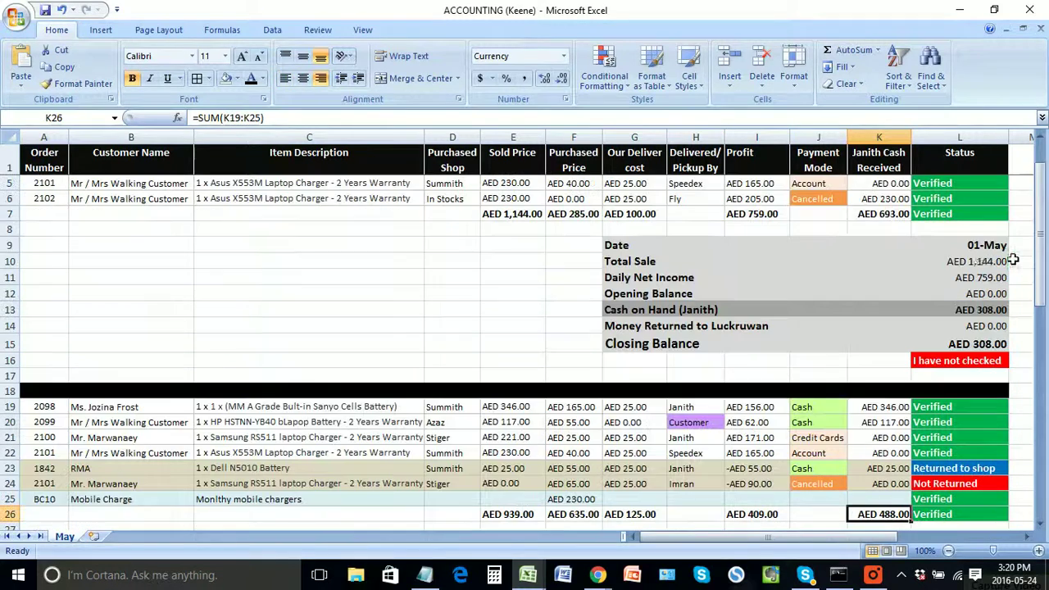
{"action": "left_click", "coordinate": [947, 218]}
{"action": "scroll", "coordinate": [944, 233], "scroll_direction": "up", "scroll_amount": 1}
{"action": "left_click", "coordinate": [949, 182]}
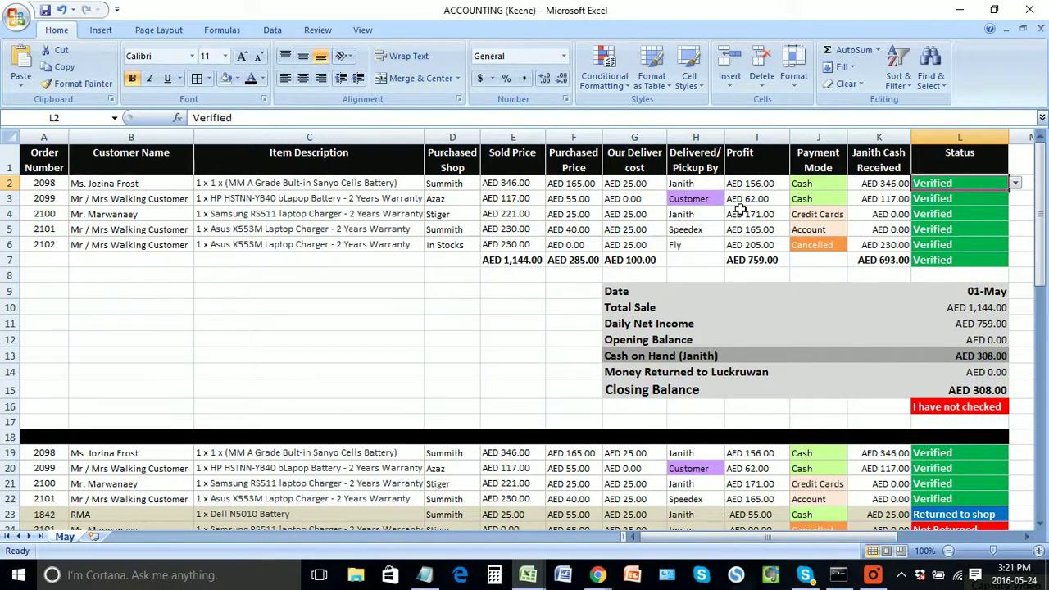
{"action": "left_click", "coordinate": [820, 200]}
{"action": "left_click", "coordinate": [883, 203]}
{"action": "left_click", "coordinate": [353, 328]}
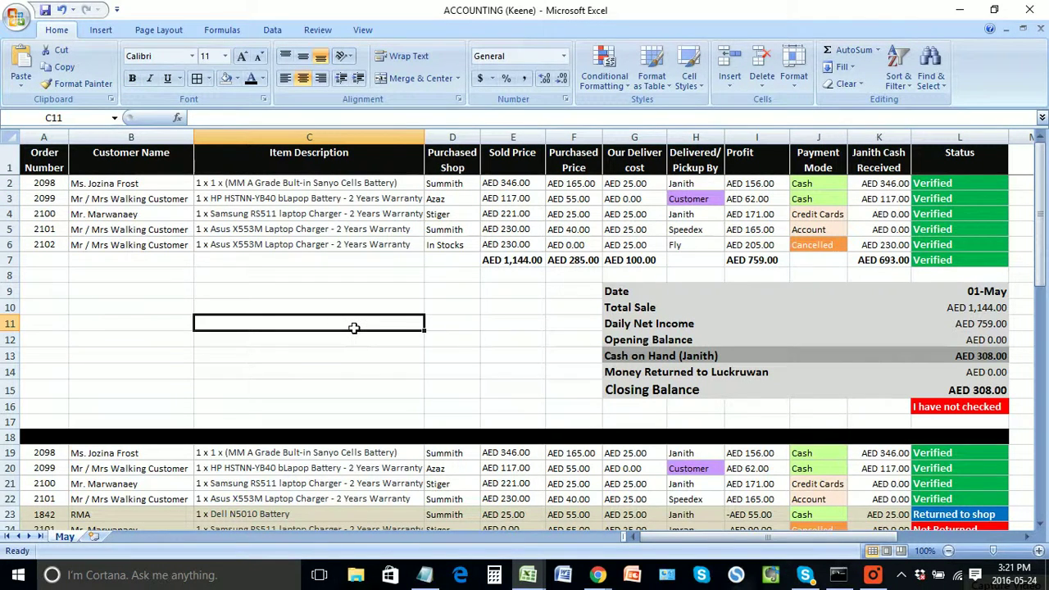
{"action": "left_click", "coordinate": [166, 294]}
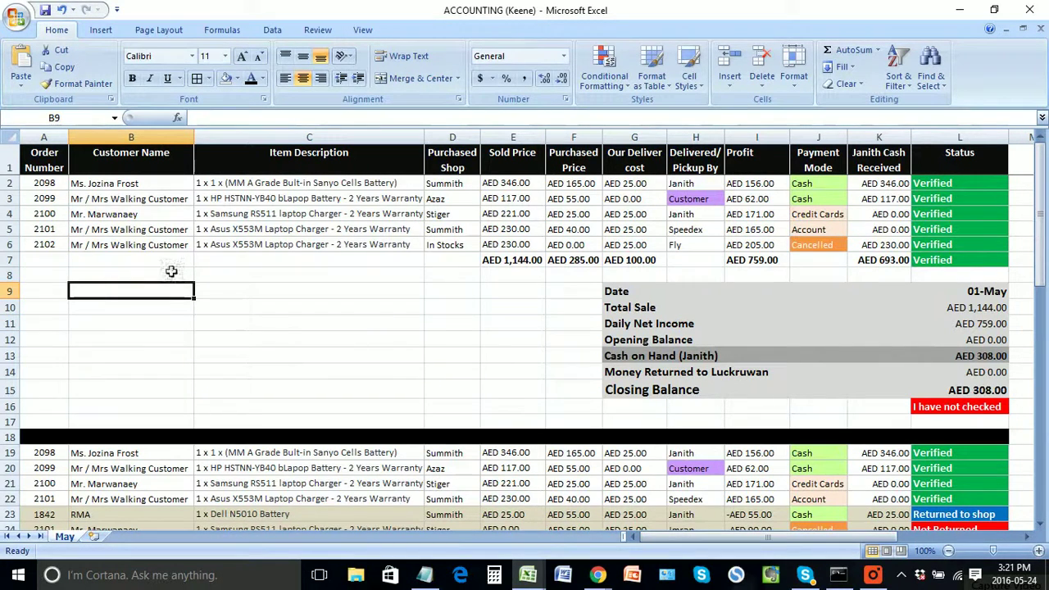
Step: Switch to the Sales Sheet workbook and examine the first 01-May invoice numbers in B245 to B247
{"action": "left_click", "coordinate": [525, 577]}
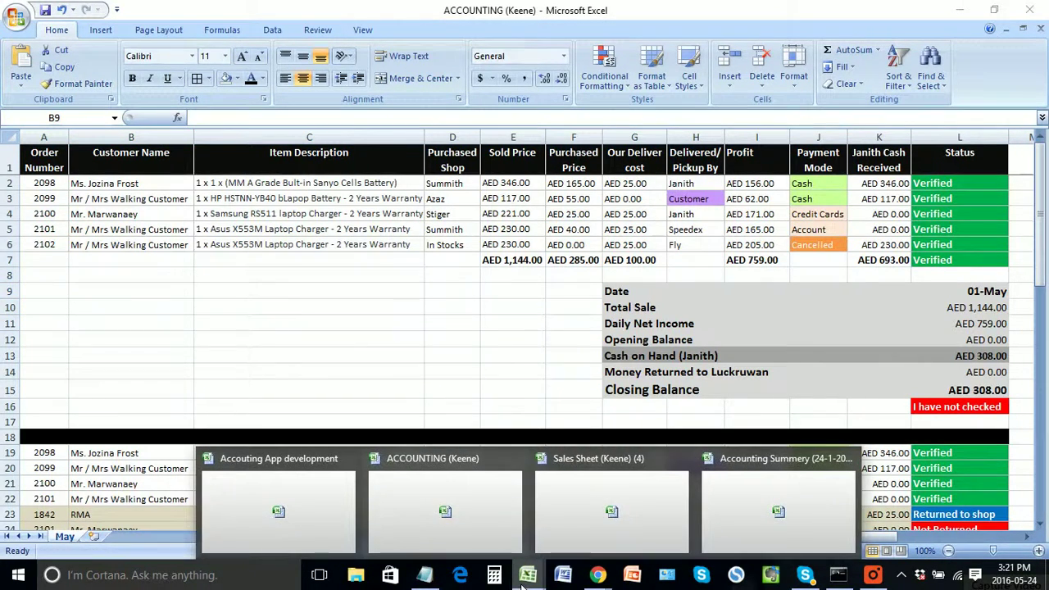
{"action": "left_click", "coordinate": [655, 503]}
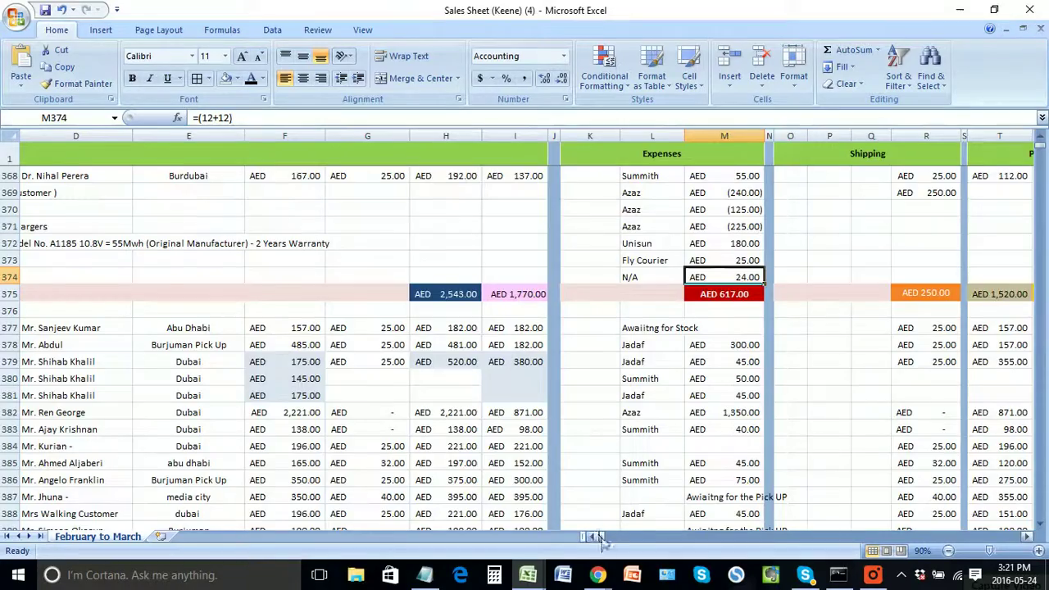
{"action": "left_click_drag", "start_coordinate": [602, 538], "coordinate": [476, 524]}
{"action": "scroll", "coordinate": [240, 457], "scroll_direction": "up", "scroll_amount": 20}
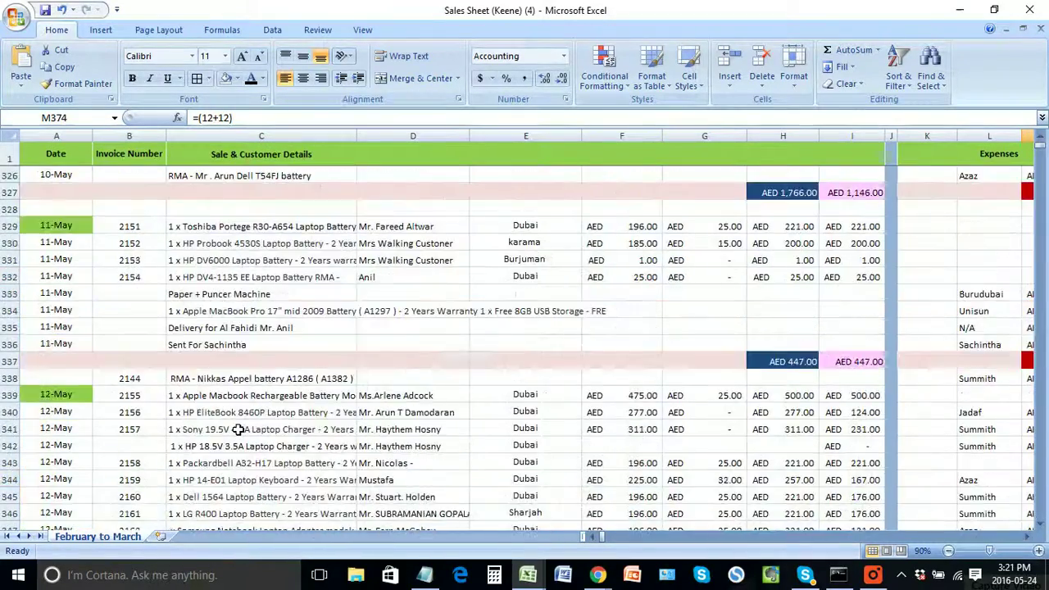
{"action": "scroll", "coordinate": [240, 427], "scroll_direction": "up", "scroll_amount": 9}
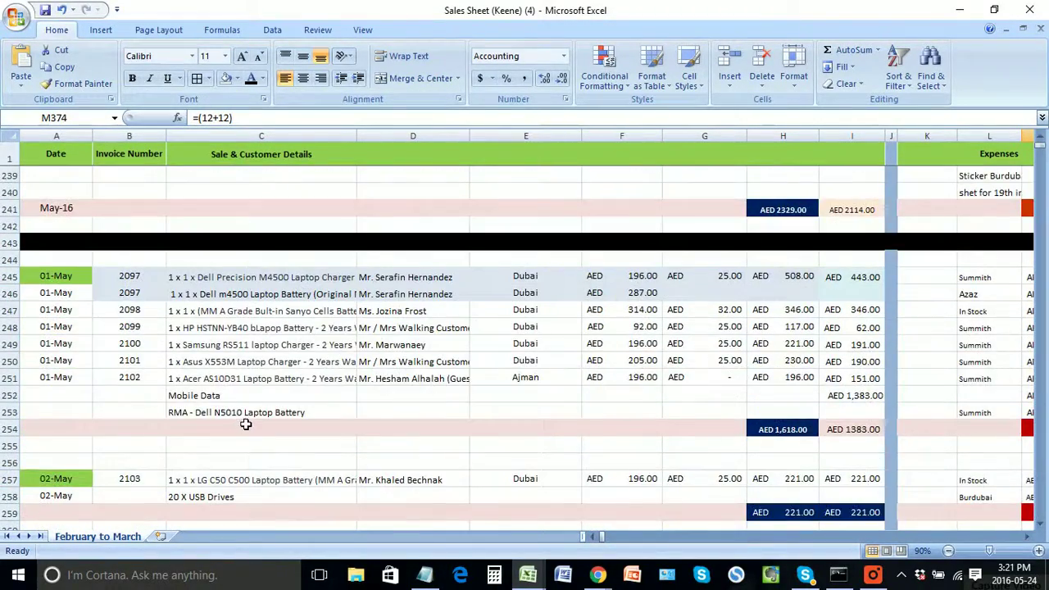
{"action": "scroll", "coordinate": [244, 426], "scroll_direction": "down", "scroll_amount": 1}
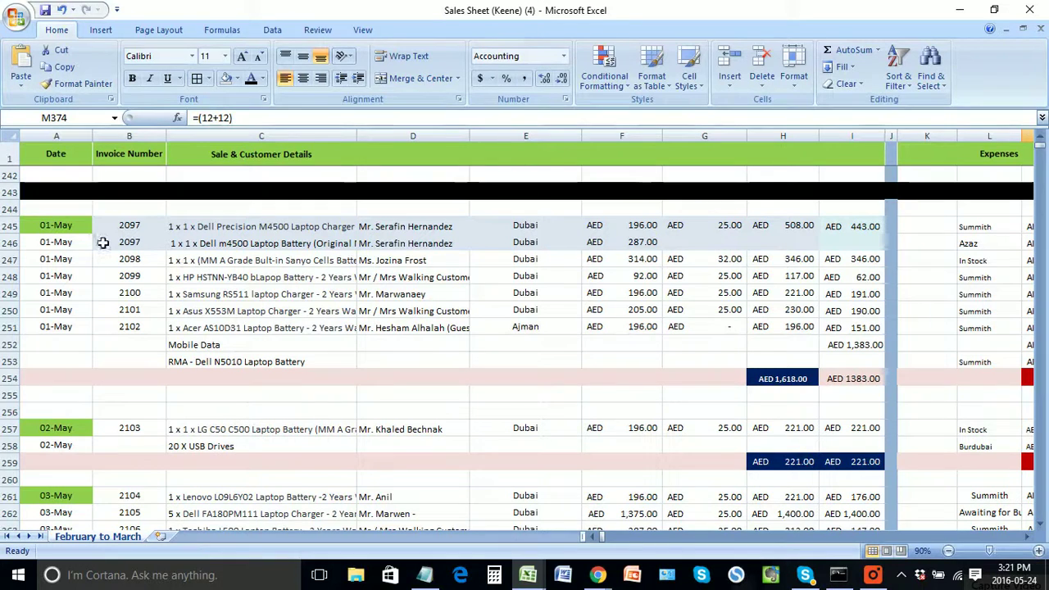
{"action": "left_click", "coordinate": [127, 230]}
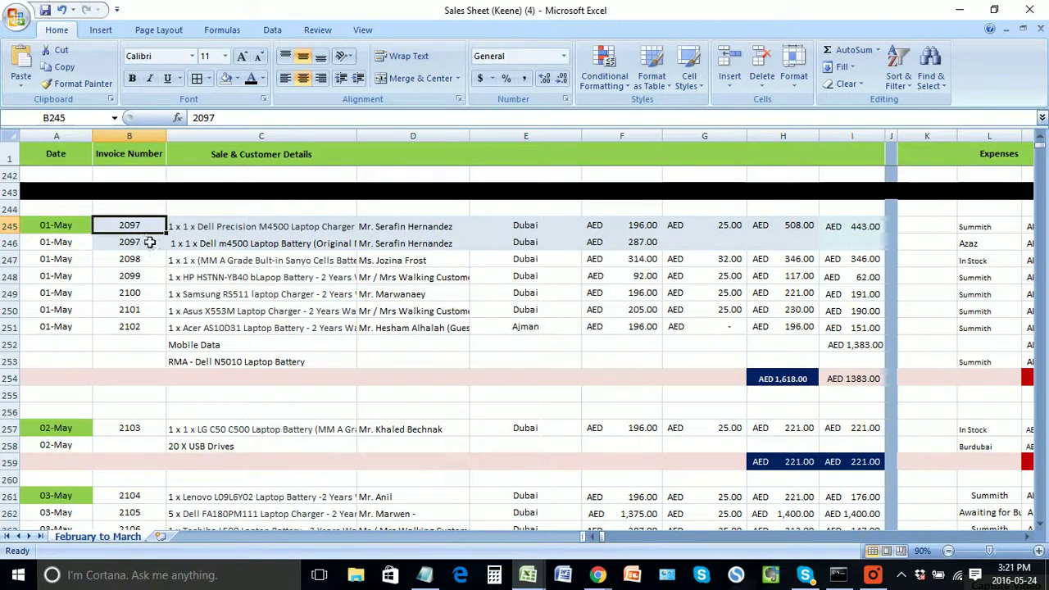
{"action": "double_click", "coordinate": [130, 245]}
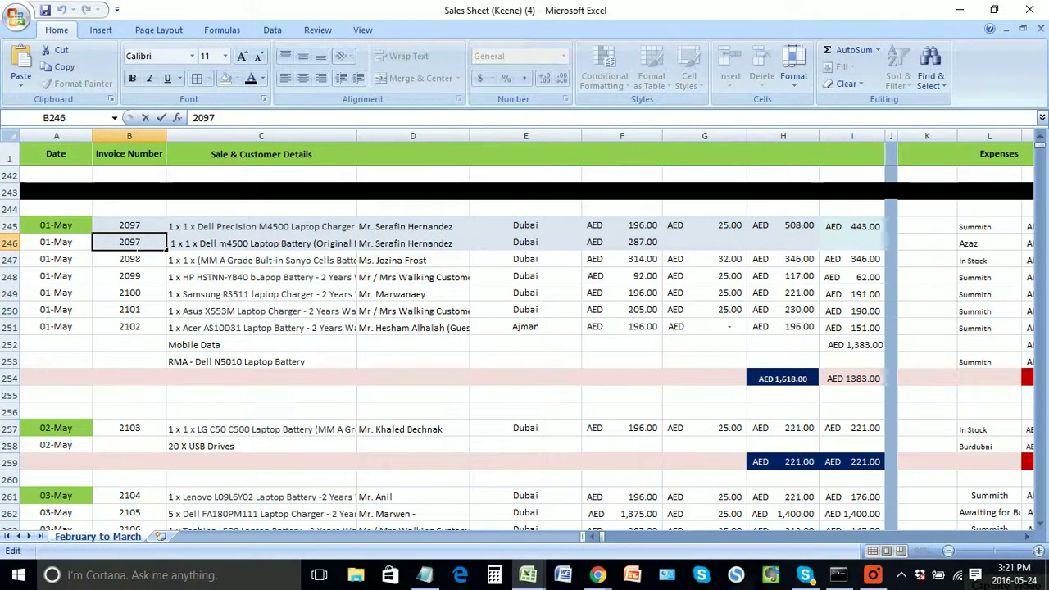
{"action": "left_click", "coordinate": [122, 260]}
{"action": "double_click", "coordinate": [123, 260]}
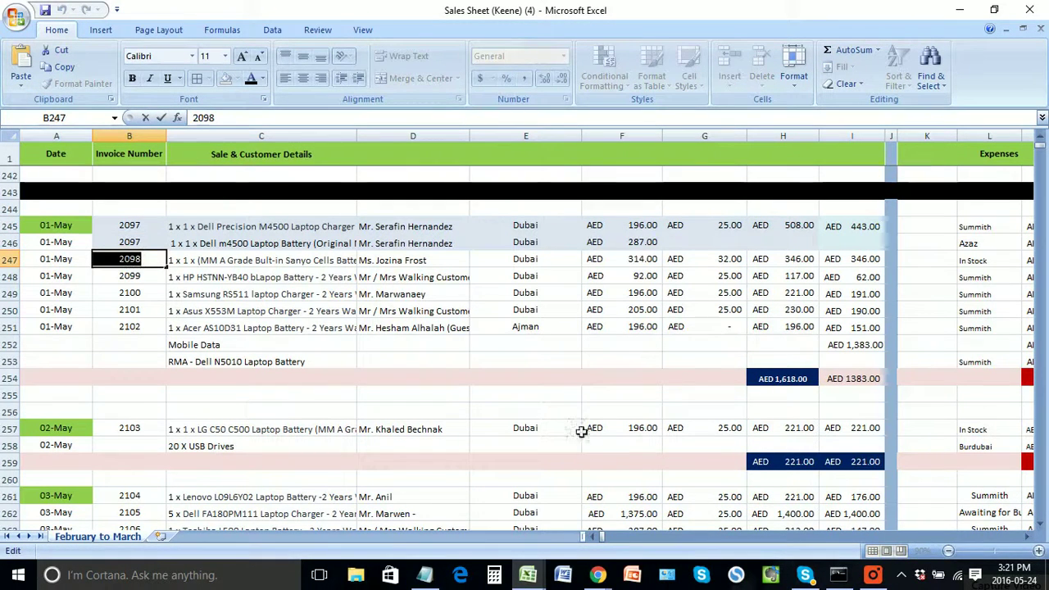
Step: Switch to the BigCommerce order list in Chrome, dismiss the logout warning and copy the order number of the declined 290.00 AED May 18th order
{"action": "mouse_move", "coordinate": [597, 574]}
{"action": "left_click", "coordinate": [678, 514]}
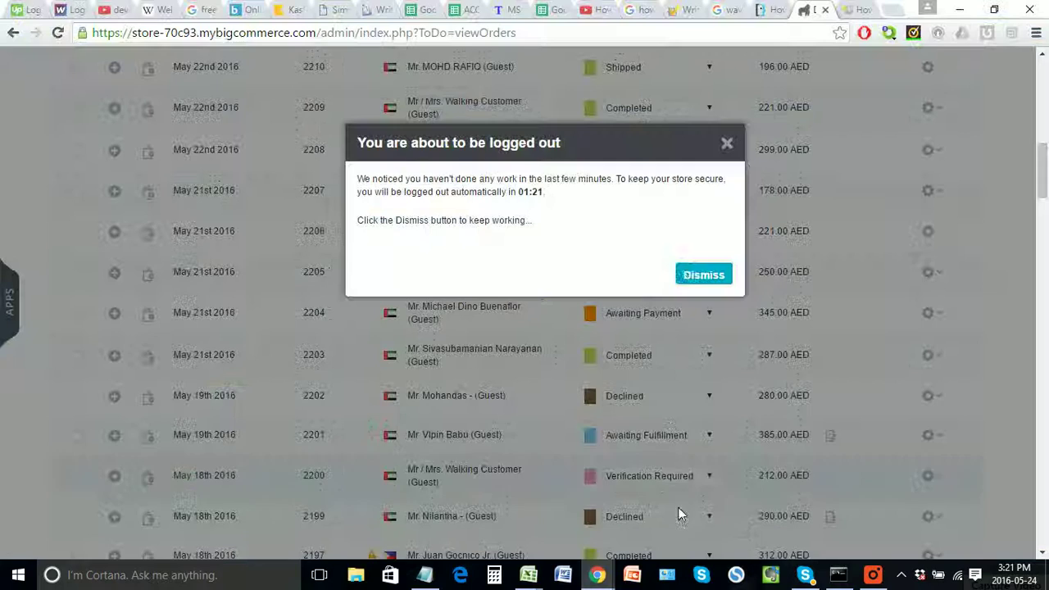
{"action": "left_click", "coordinate": [684, 273]}
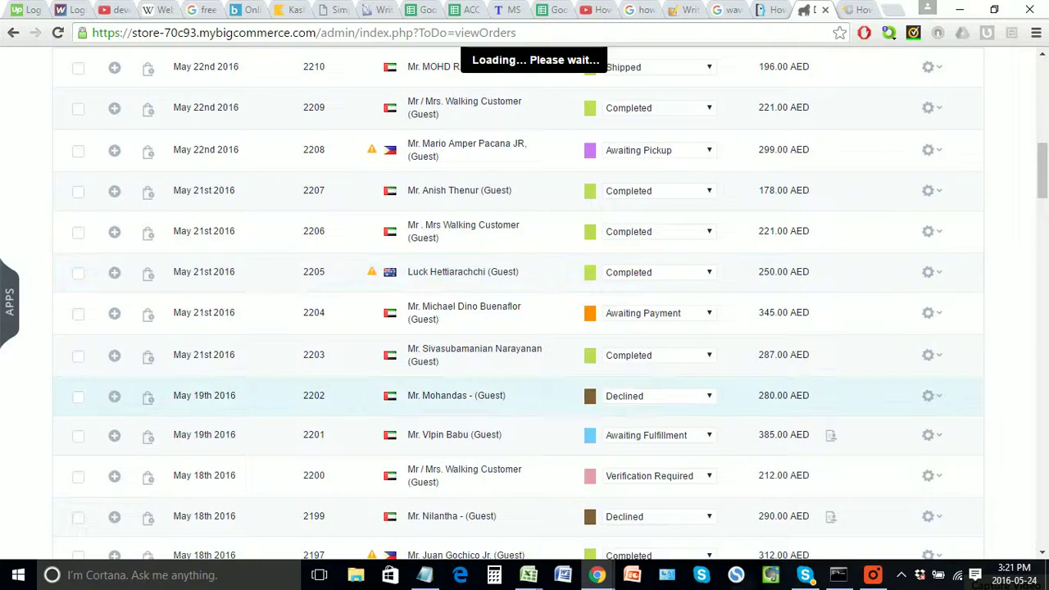
{"action": "scroll", "coordinate": [492, 414], "scroll_direction": "down", "scroll_amount": 3}
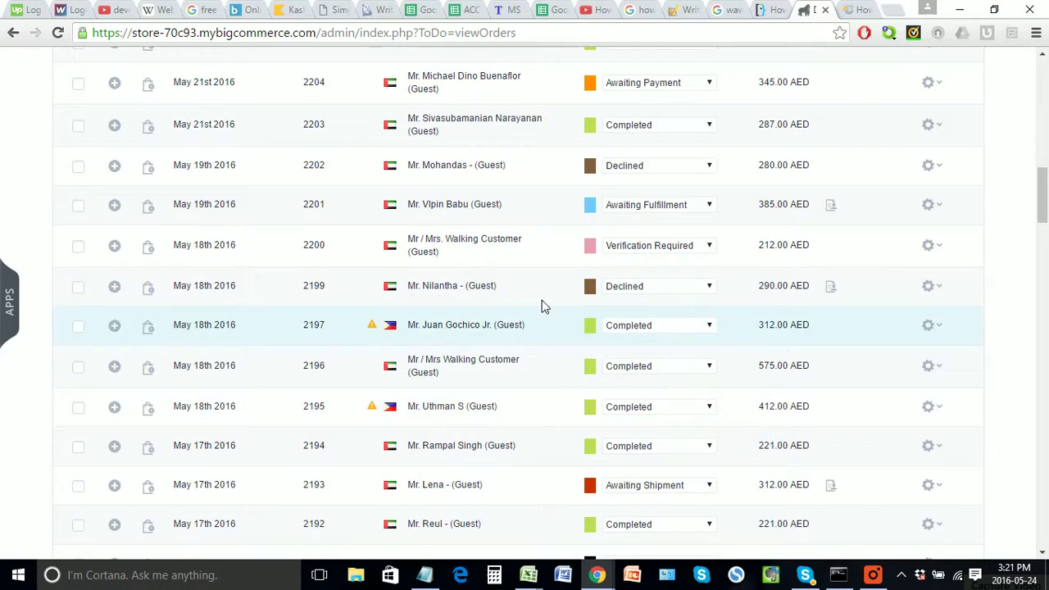
{"action": "double_click", "coordinate": [314, 285]}
{"action": "key", "text": "ctrl+c"}
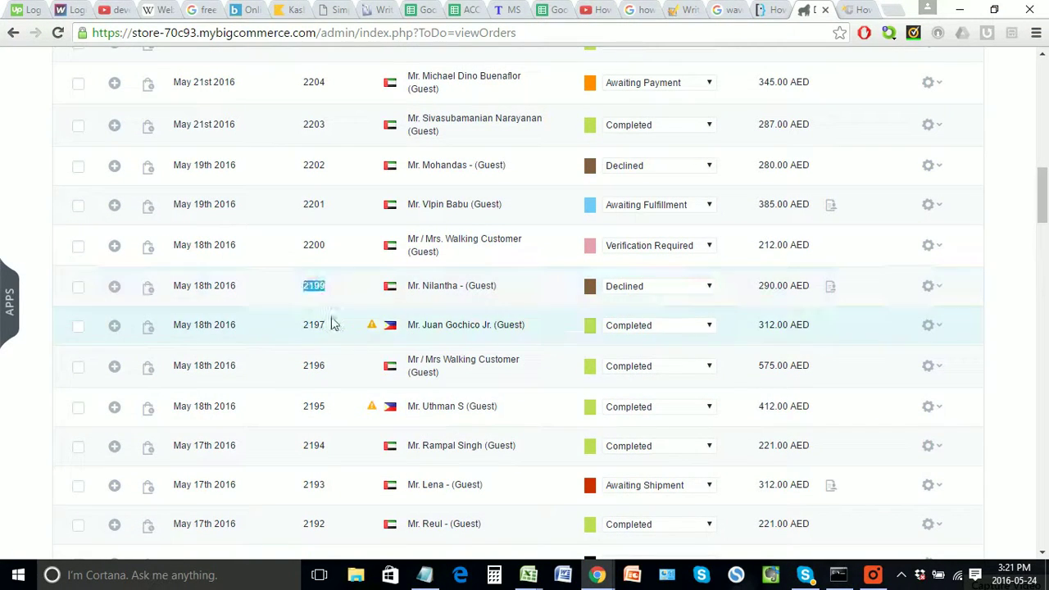
Step: Return to the Sales Sheet and search for the copied May 18th order number
{"action": "key", "text": "alt+Tab"}
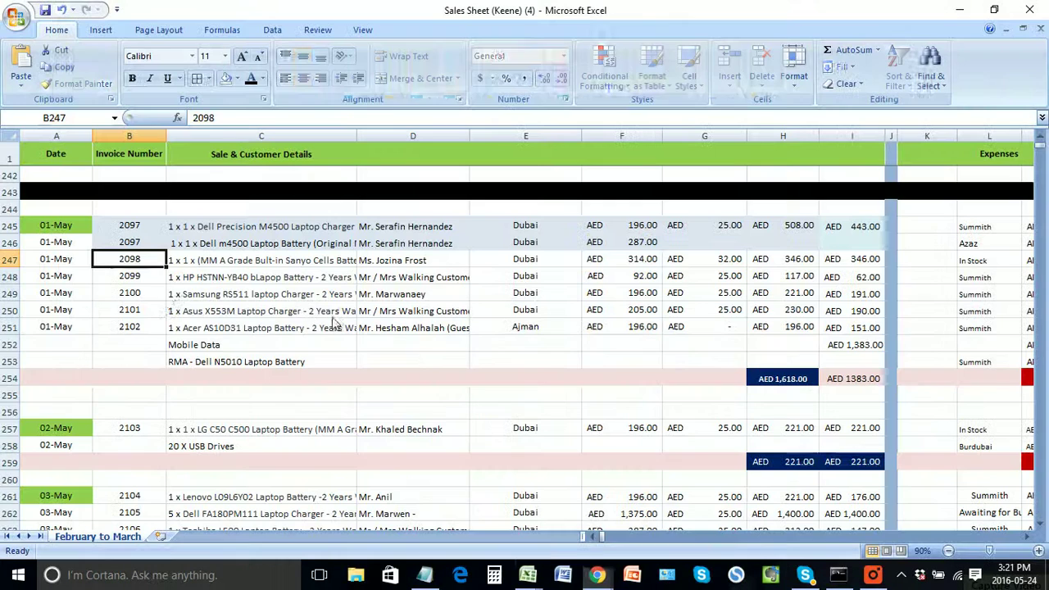
{"action": "left_click", "coordinate": [277, 328]}
{"action": "key", "text": "ctrl+f"}
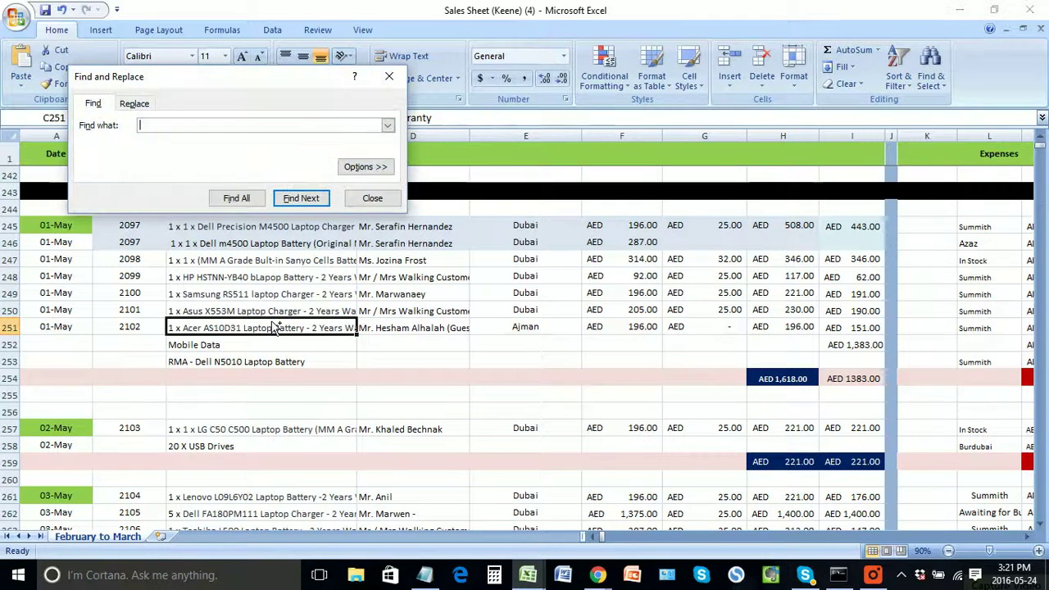
{"action": "key", "text": "ctrl+v"}
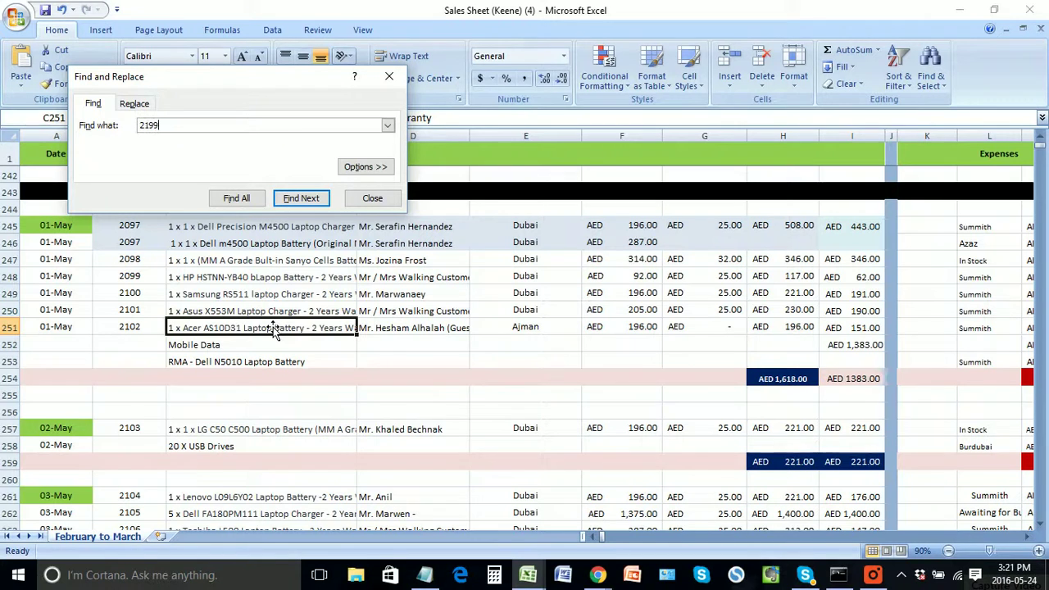
{"action": "key", "text": "Return"}
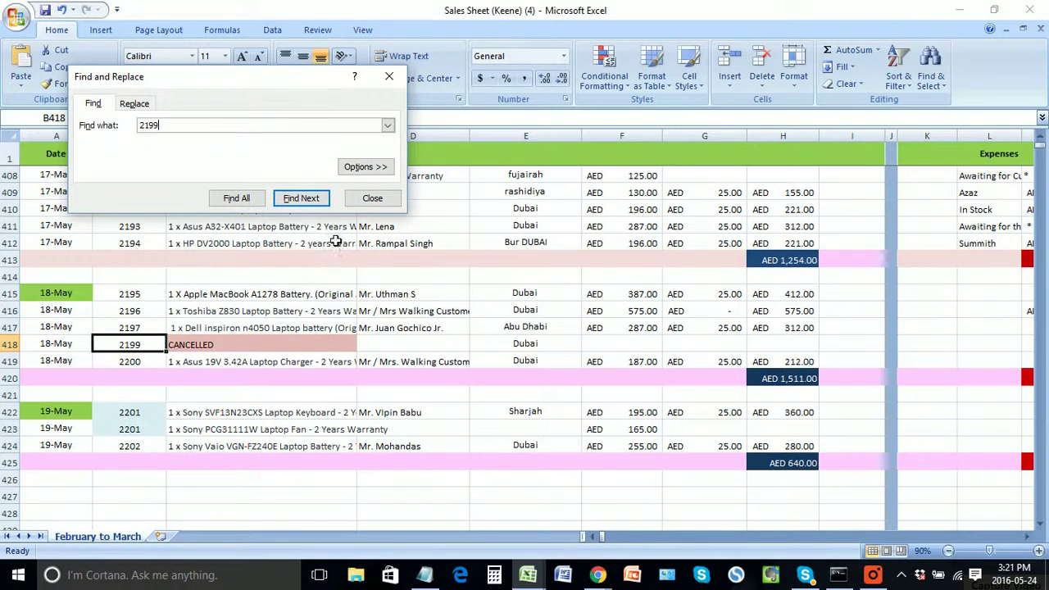
{"action": "left_click", "coordinate": [371, 199]}
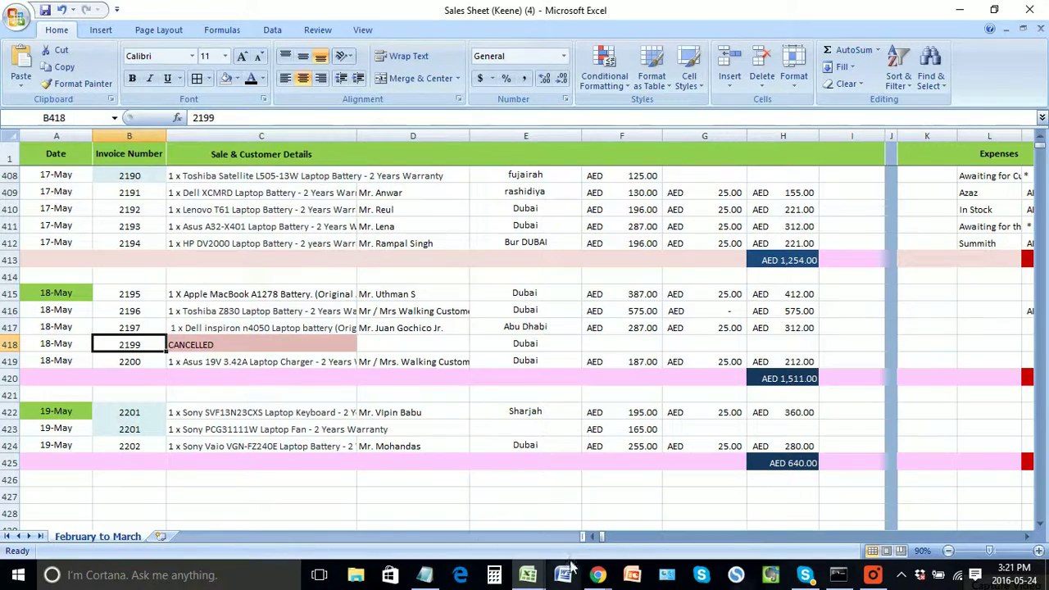
Step: Switch back to the BigCommerce order list and select the order number of the declined 395.00 AED May 15th order
{"action": "mouse_move", "coordinate": [597, 574]}
{"action": "left_click", "coordinate": [562, 524]}
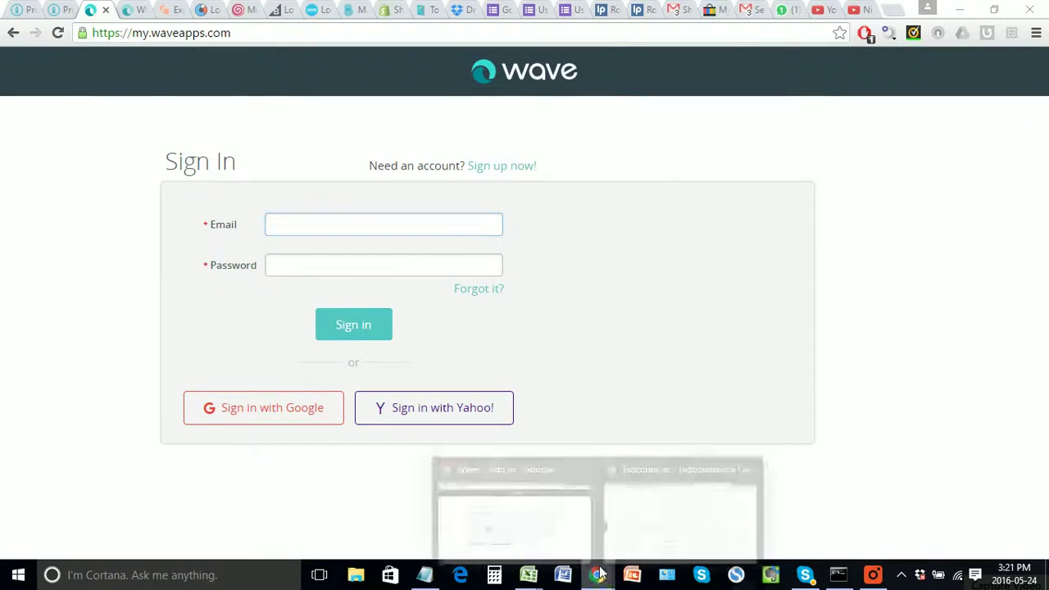
{"action": "left_click", "coordinate": [599, 574]}
{"action": "scroll", "coordinate": [246, 354], "scroll_direction": "down", "scroll_amount": 5}
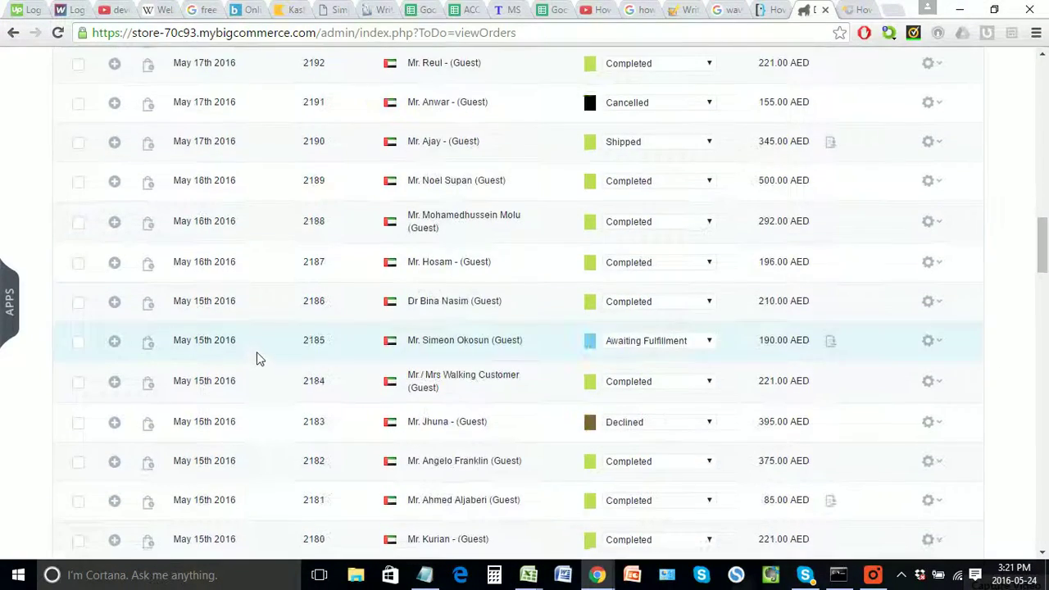
{"action": "scroll", "coordinate": [257, 358], "scroll_direction": "down", "scroll_amount": 4}
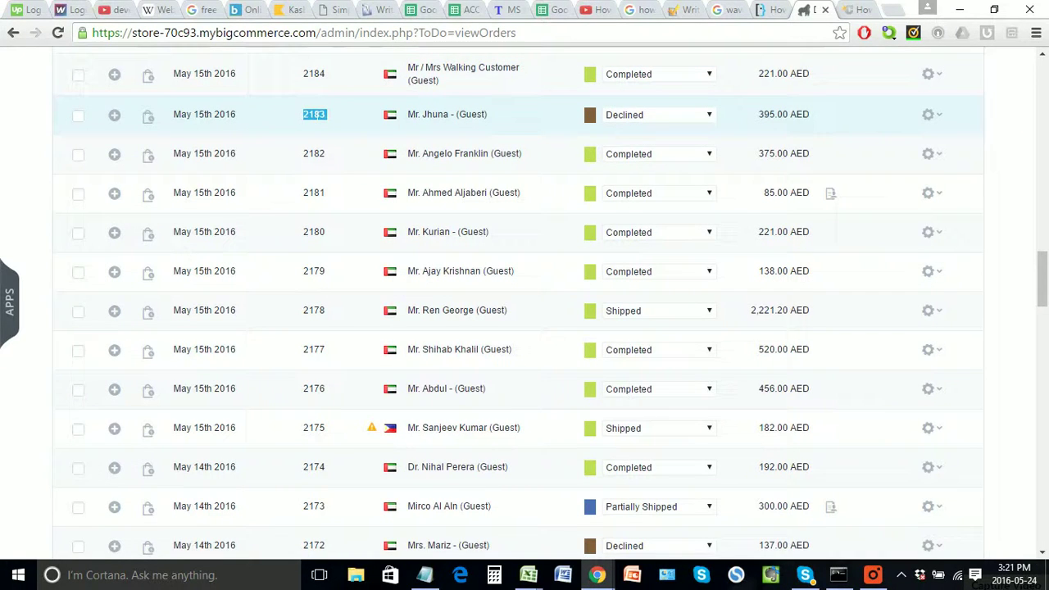
Step: Search the Sales Sheet for the declined May 15th order number and review its row 387 from the date through the Shipping columns
{"action": "key", "text": "alt+Tab"}
{"action": "mouse_move", "coordinate": [527, 574]}
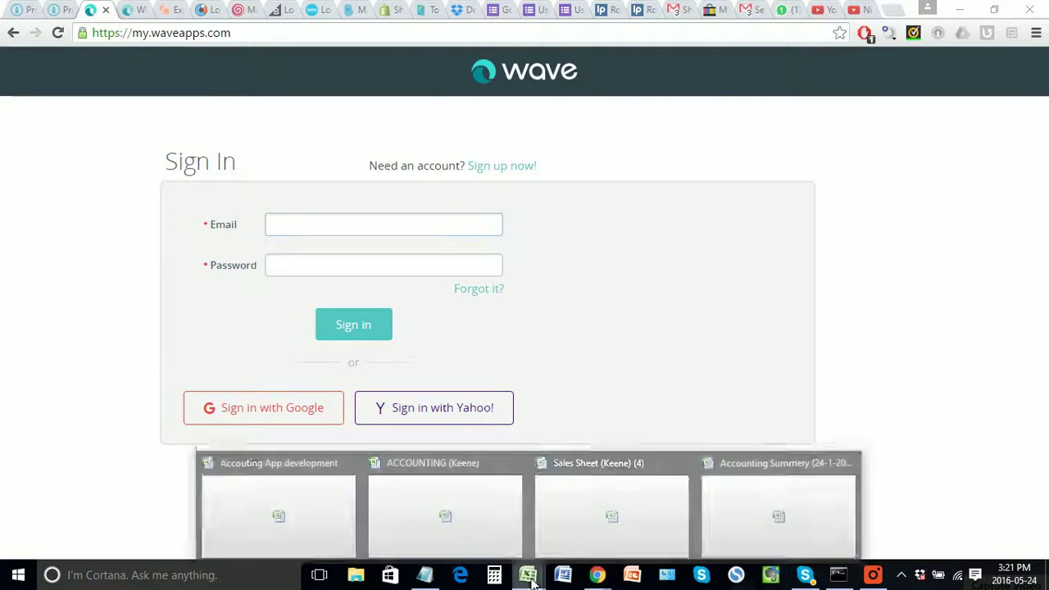
{"action": "left_click", "coordinate": [611, 510]}
{"action": "left_click", "coordinate": [419, 396]}
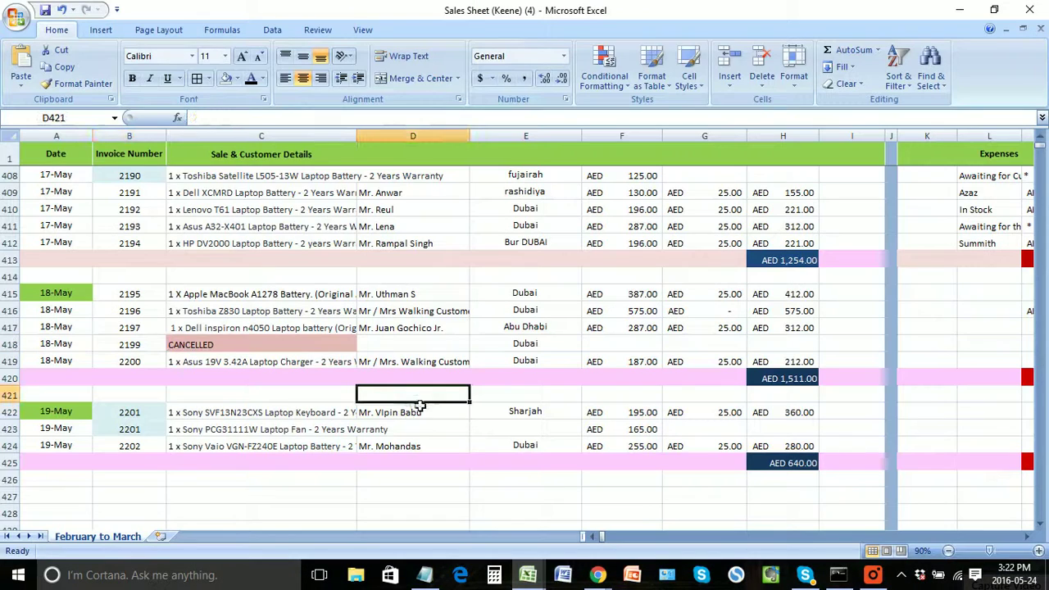
{"action": "key", "text": "ctrl+f"}
{"action": "type", "text": "2183"}
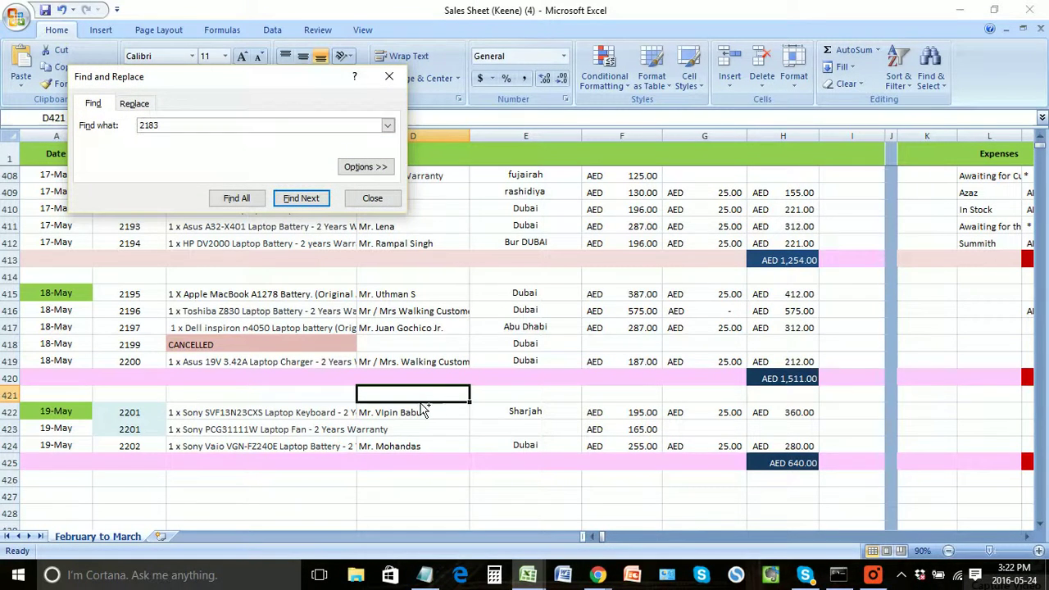
{"action": "key", "text": "Return"}
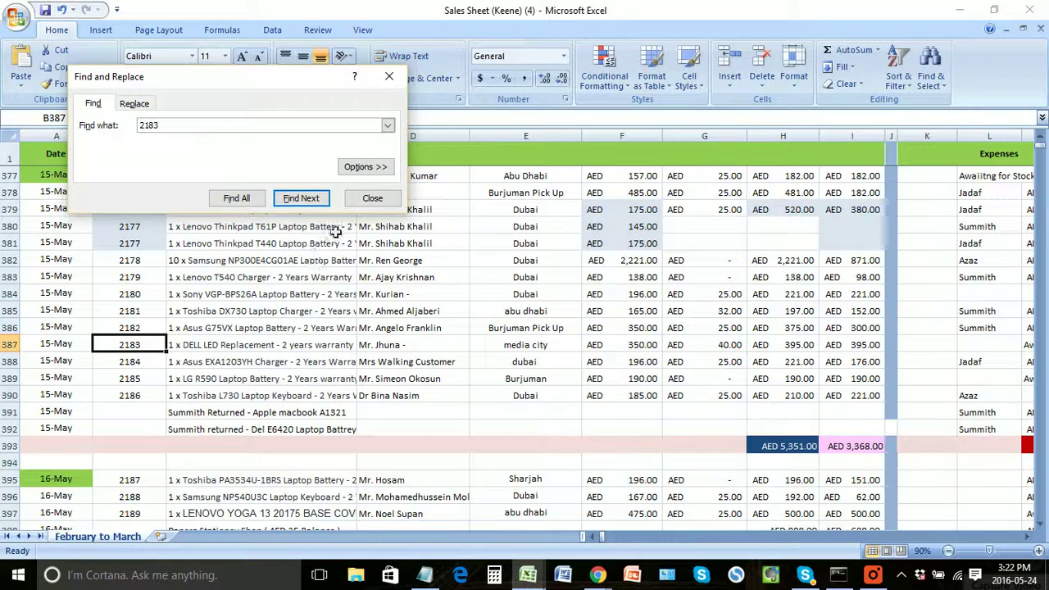
{"action": "left_click", "coordinate": [371, 198]}
{"action": "left_click_drag", "start_coordinate": [70, 348], "coordinate": [967, 354]}
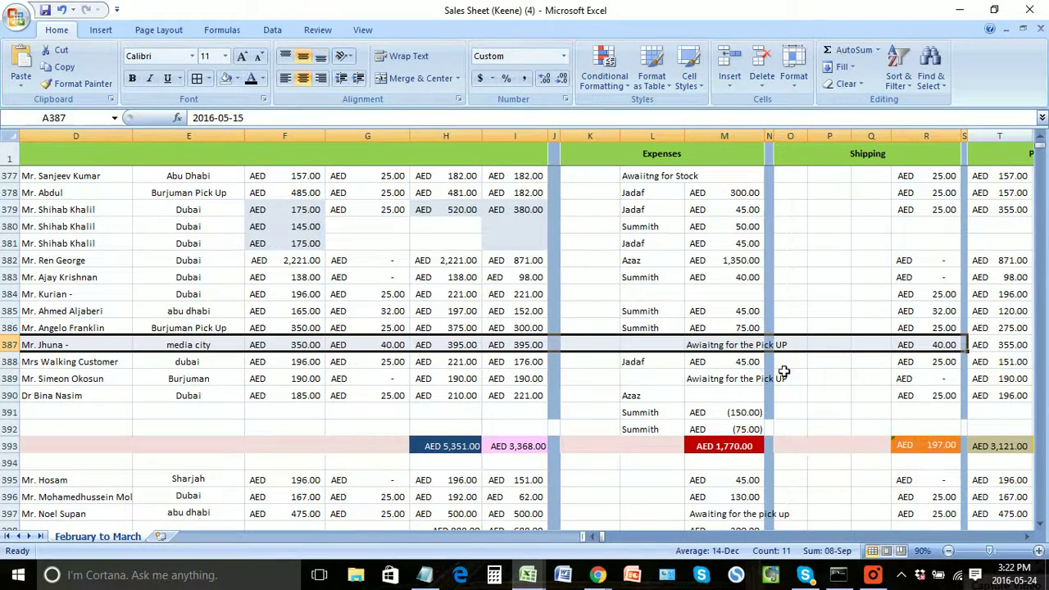
Step: Switch to the BigCommerce order list and check the status of the 395.00 AED May 15th order
{"action": "left_click", "coordinate": [599, 572]}
{"action": "left_click", "coordinate": [623, 508]}
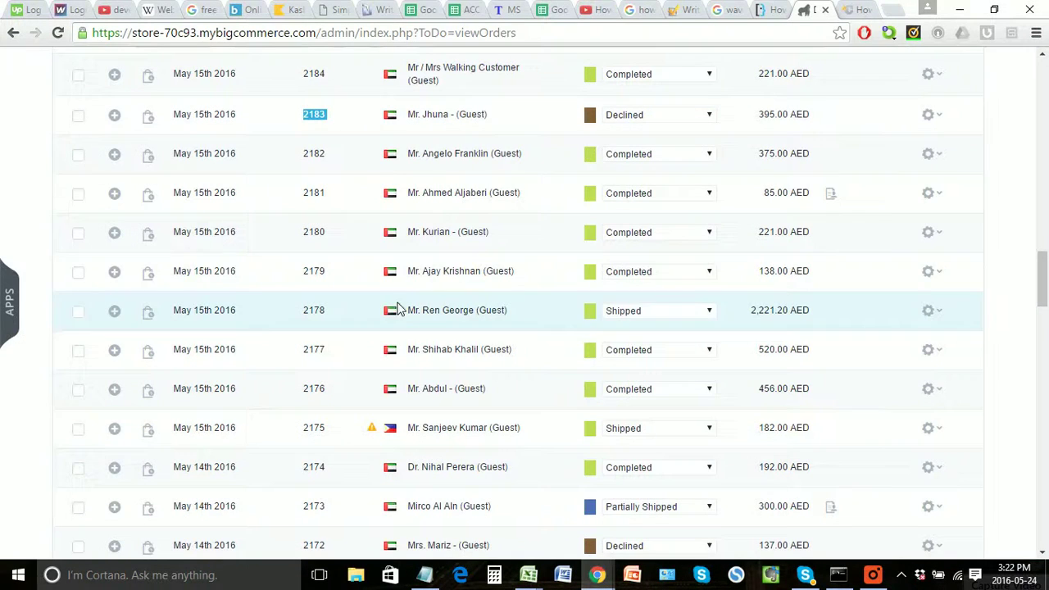
{"action": "left_click_drag", "start_coordinate": [300, 114], "coordinate": [340, 122]}
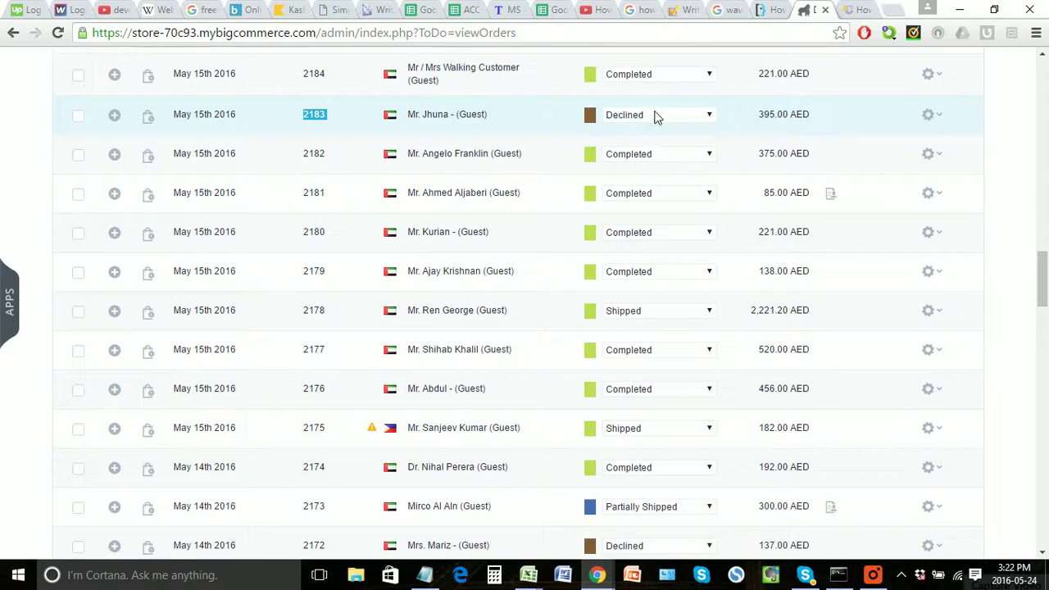
Step: Go back to the Sales Sheet and review row 387 from shipping cost back to date, plus the Profits and Balance columns
{"action": "key", "text": "alt+Tab"}
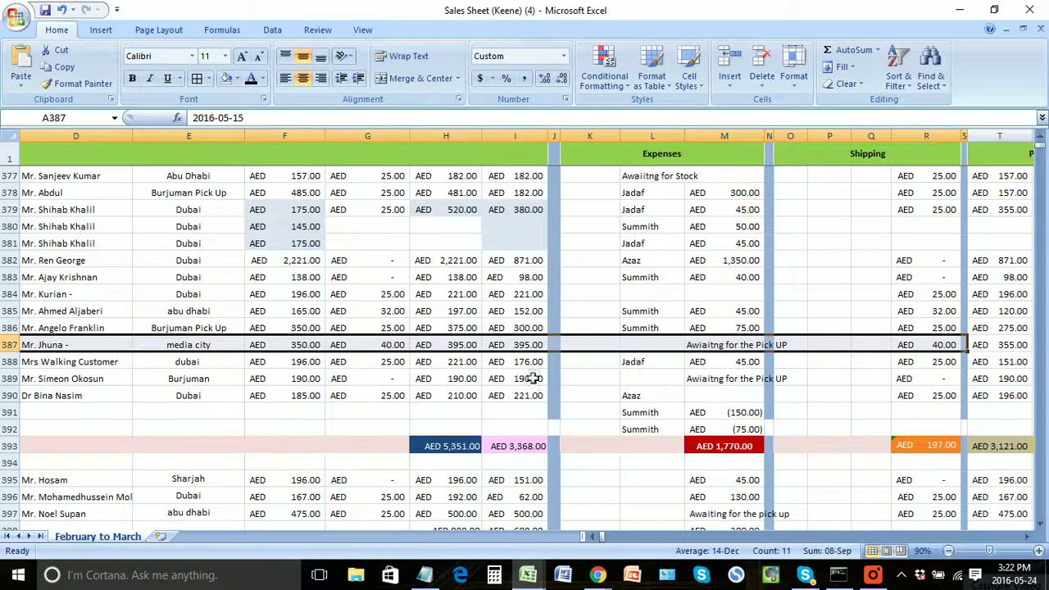
{"action": "left_click", "coordinate": [946, 347]}
{"action": "left_click_drag", "start_coordinate": [946, 347], "coordinate": [28, 353]}
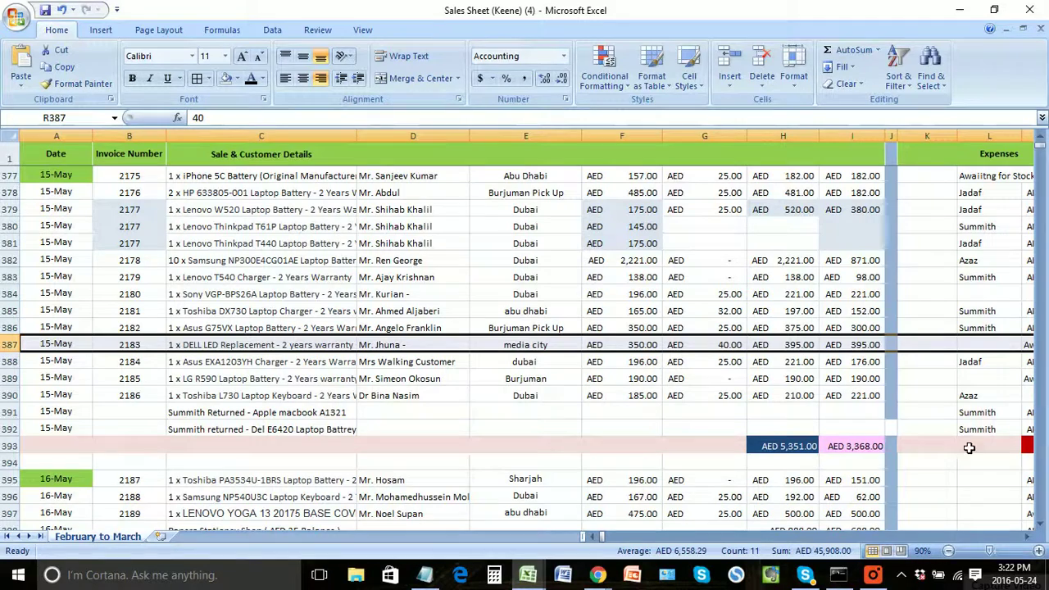
{"action": "left_click", "coordinate": [1024, 539]}
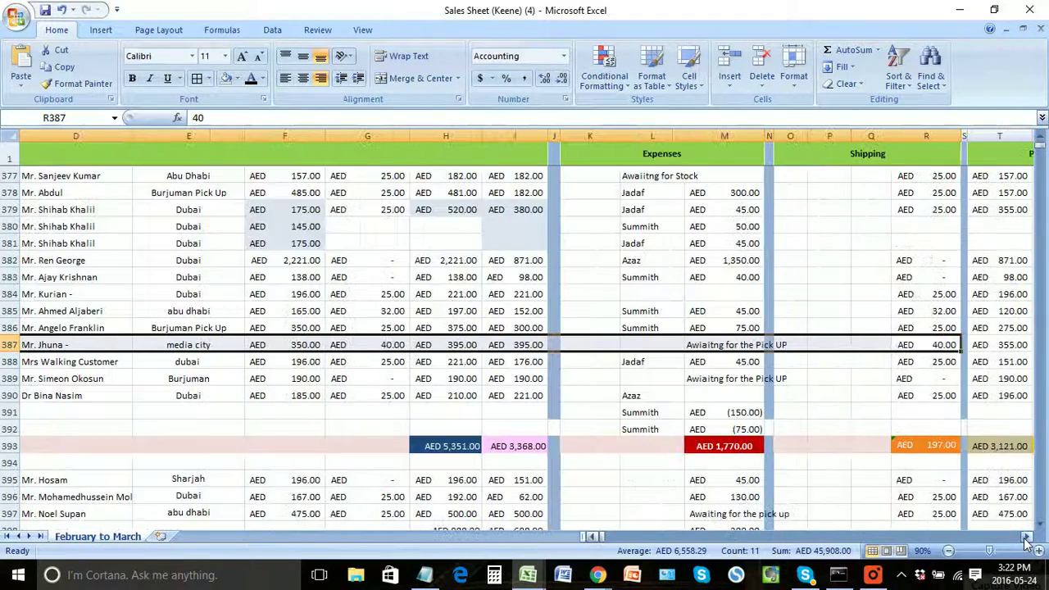
{"action": "left_click", "coordinate": [1024, 538]}
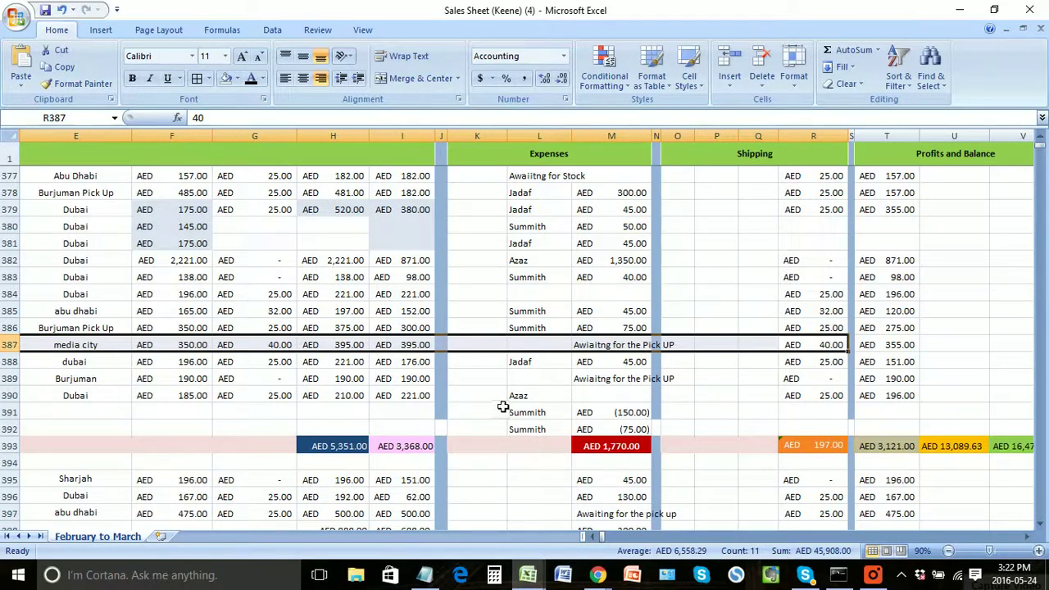
Step: Compare the daily totals in rows 393 and 405, and read the full Expenses notes in L407 and L408
{"action": "scroll", "coordinate": [924, 445], "scroll_direction": "down", "scroll_amount": 4}
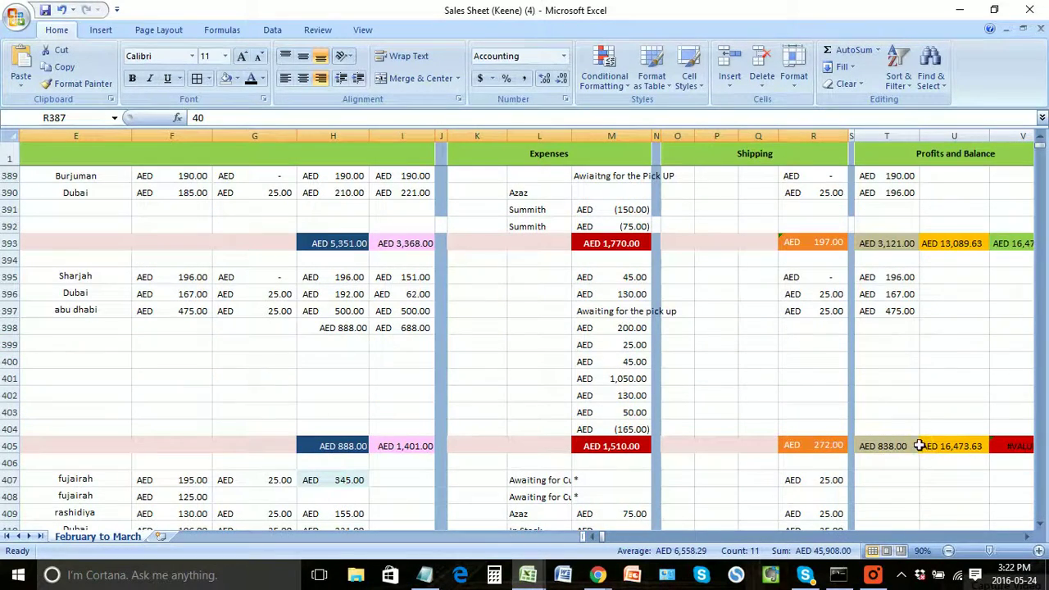
{"action": "scroll", "coordinate": [690, 459], "scroll_direction": "up", "scroll_amount": 4}
{"action": "scroll", "coordinate": [623, 471], "scroll_direction": "down", "scroll_amount": 6}
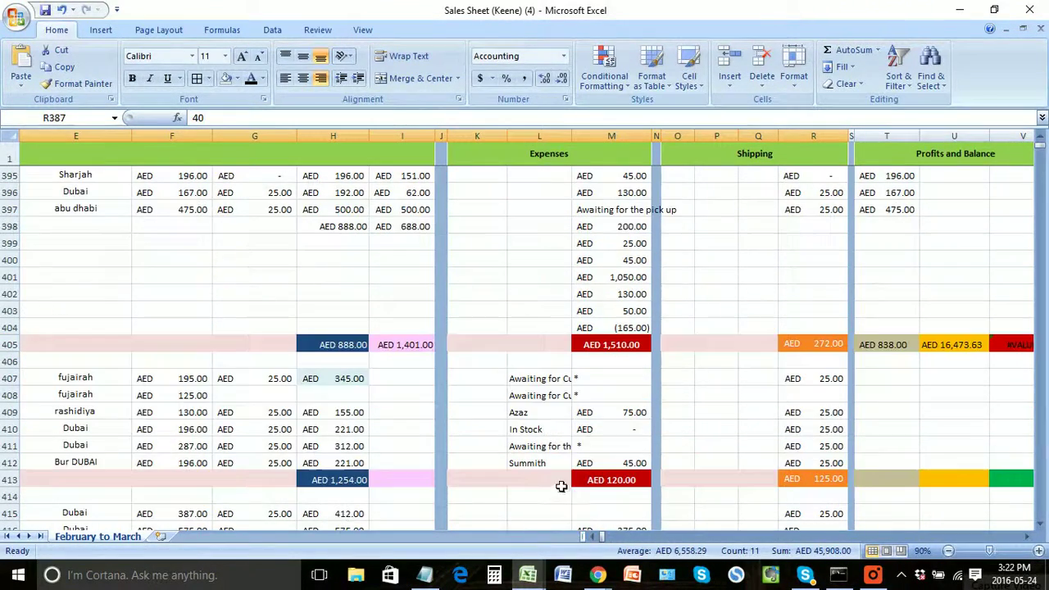
{"action": "left_click", "coordinate": [547, 383]}
{"action": "left_click_drag", "start_coordinate": [548, 383], "coordinate": [545, 408]}
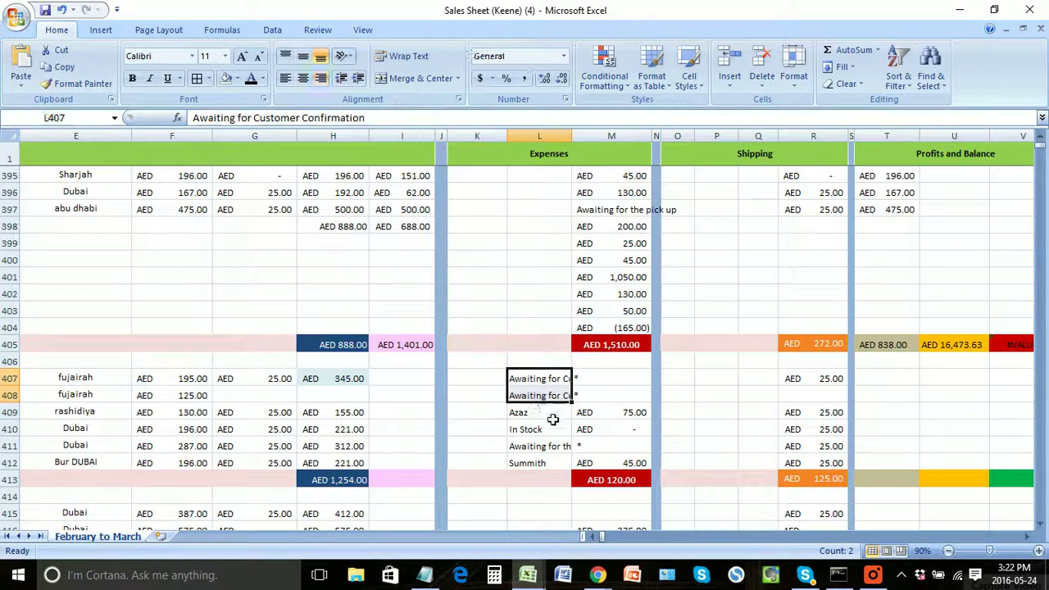
{"action": "left_click", "coordinate": [564, 379]}
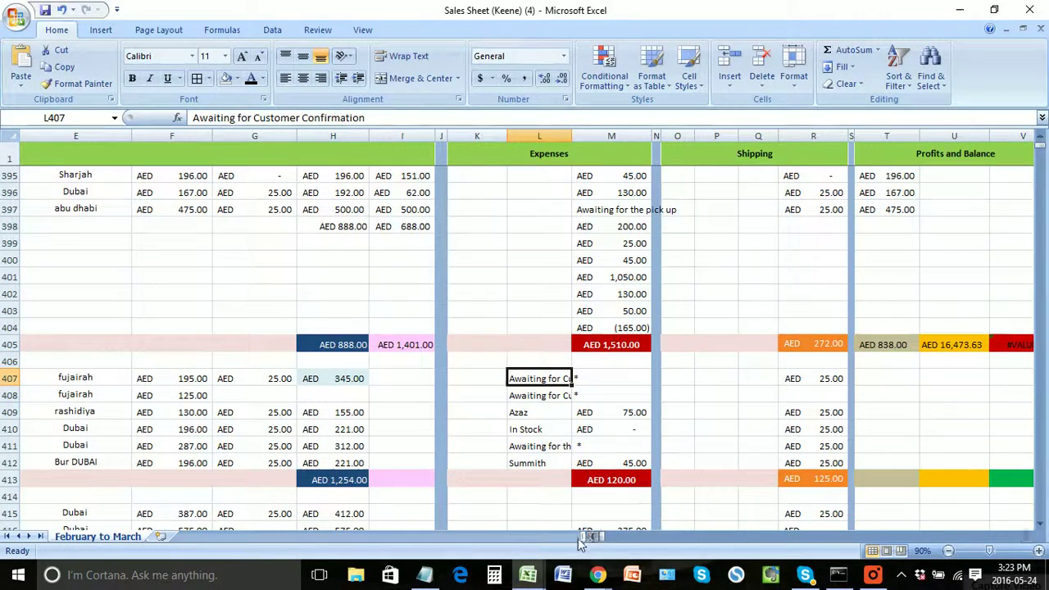
Step: Review the 17-May entries from row 407's order details to its Expenses note, and inspect the daily totals in H413 and M413
{"action": "left_click_drag", "start_coordinate": [606, 538], "coordinate": [591, 538]}
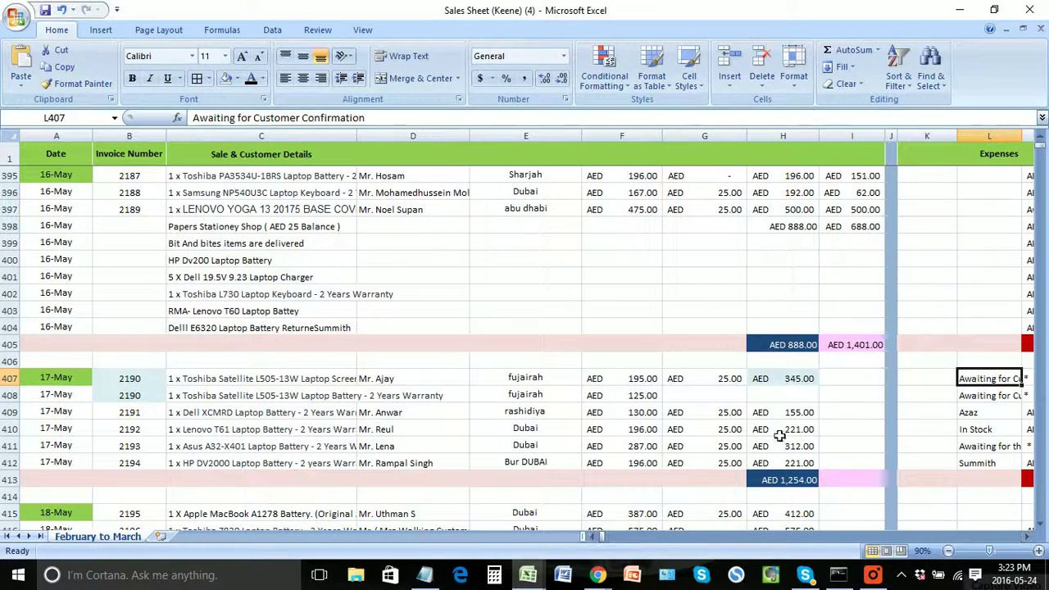
{"action": "left_click_drag", "start_coordinate": [52, 387], "coordinate": [861, 382]}
{"action": "left_click", "coordinate": [356, 381]}
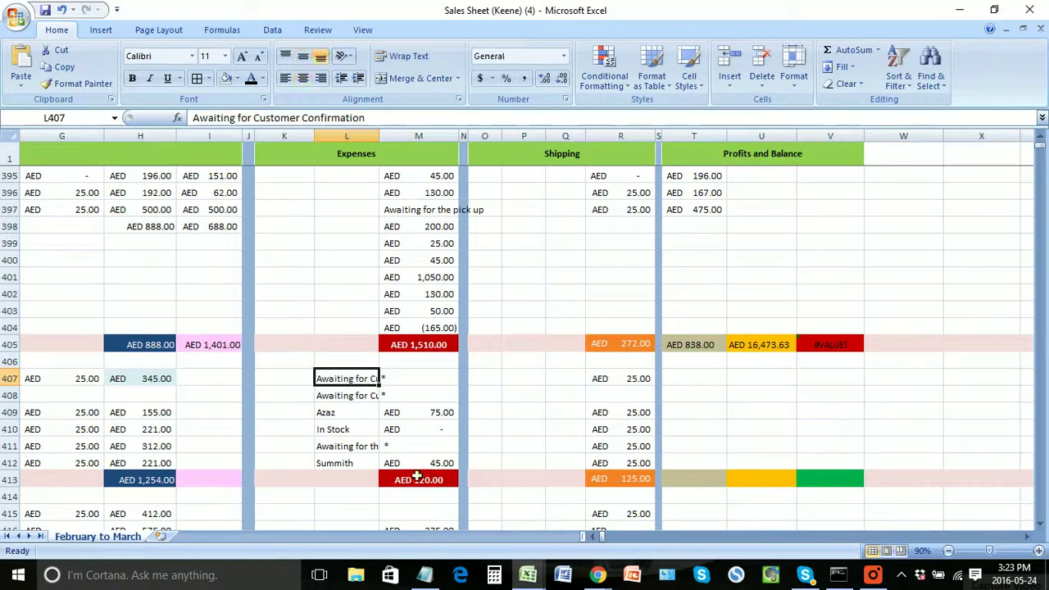
{"action": "left_click", "coordinate": [410, 478]}
{"action": "left_click", "coordinate": [359, 378]}
{"action": "left_click", "coordinate": [169, 378]}
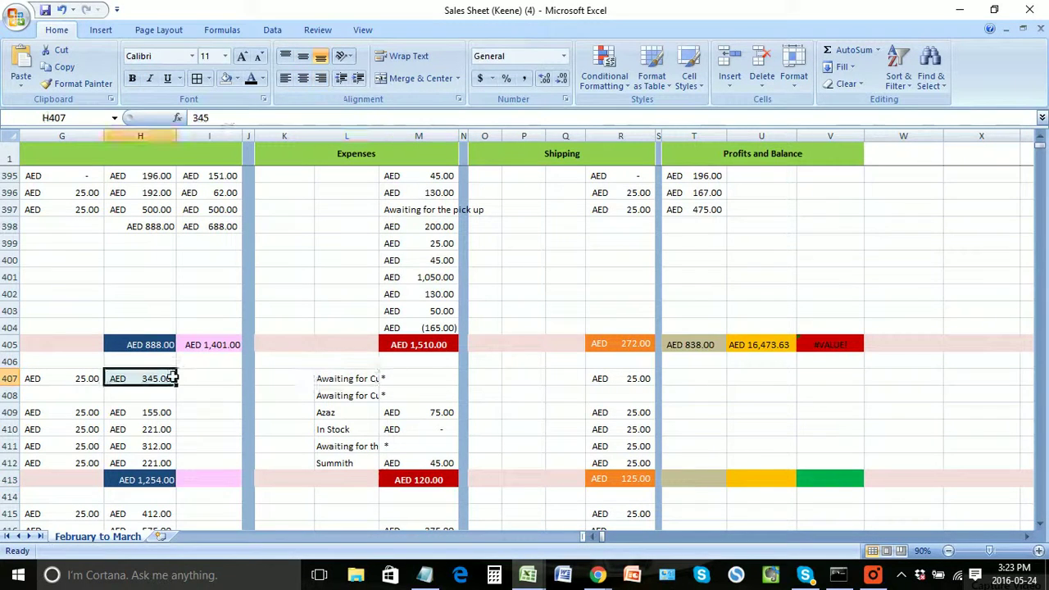
{"action": "left_click", "coordinate": [151, 481]}
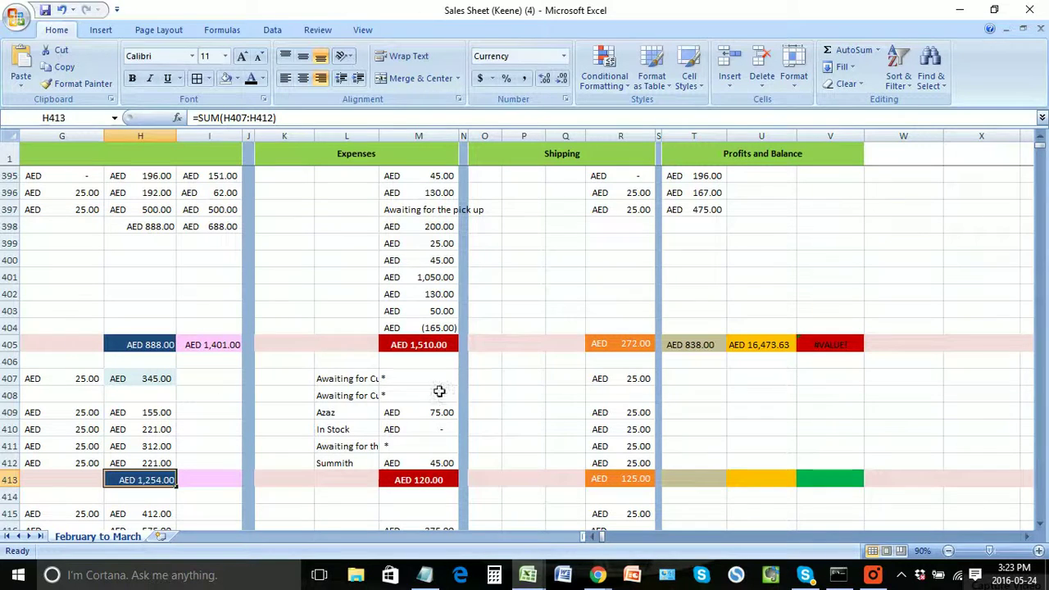
{"action": "left_click", "coordinate": [336, 382]}
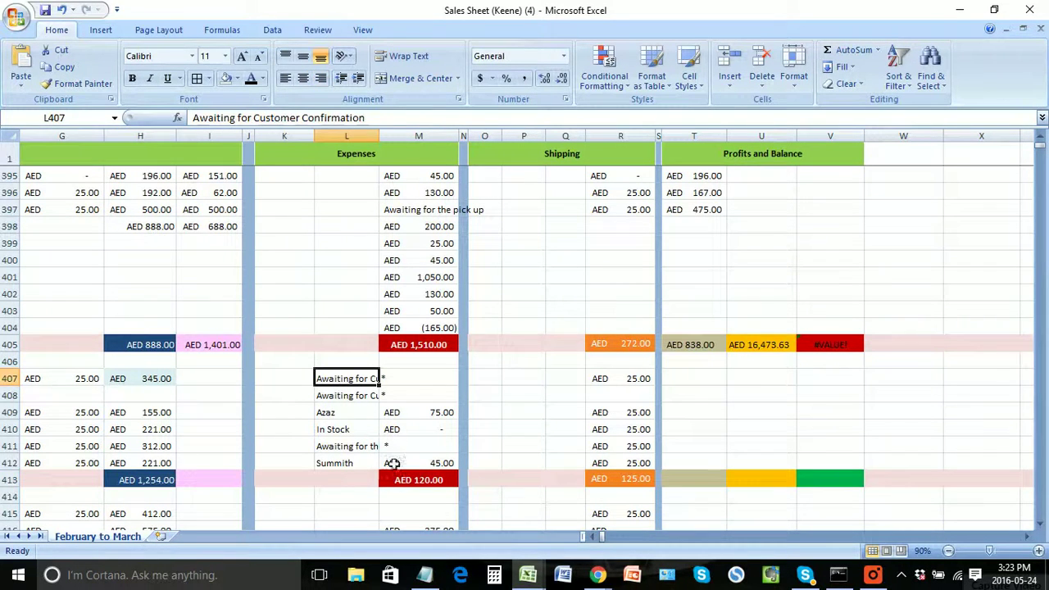
Step: Switch to the ACCOUNTING (Keene) workbook, and check the statuses of the May 22nd to 24th orders in the BigCommerce order list
{"action": "left_click", "coordinate": [518, 577]}
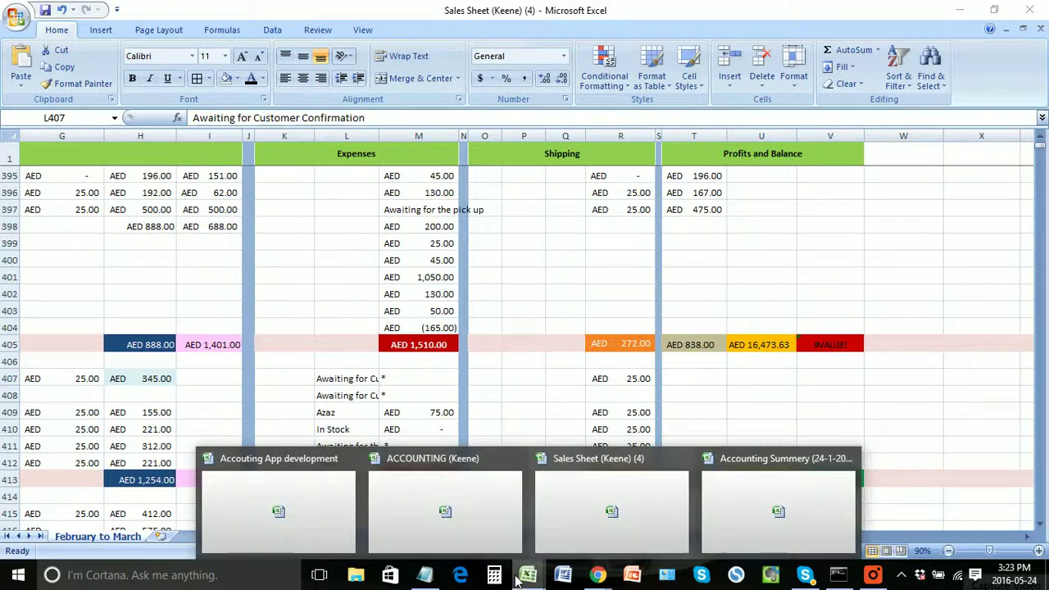
{"action": "left_click", "coordinate": [431, 511]}
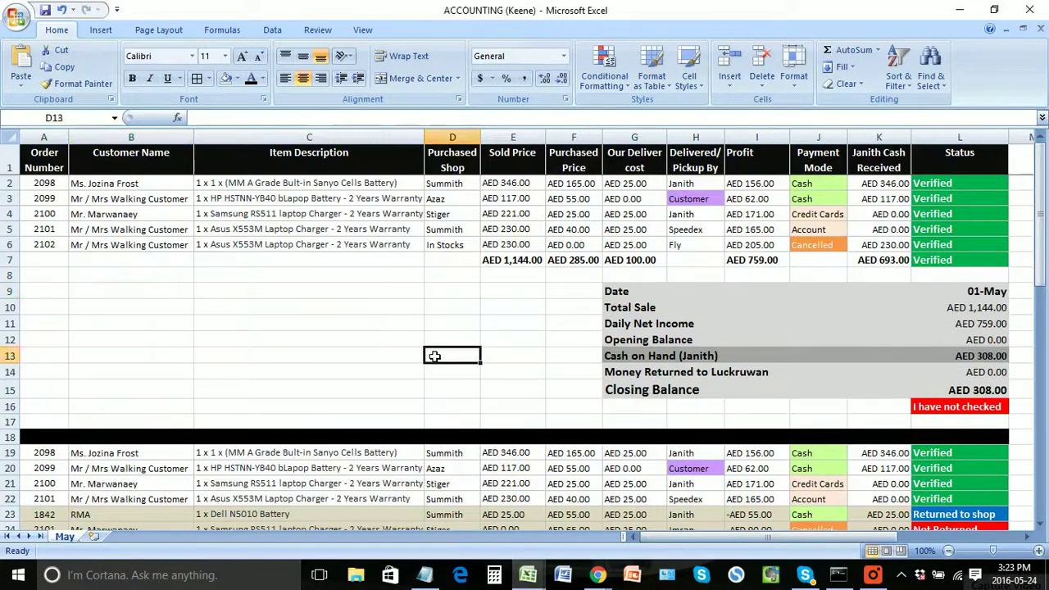
{"action": "mouse_move", "coordinate": [597, 574]}
{"action": "left_click", "coordinate": [663, 492]}
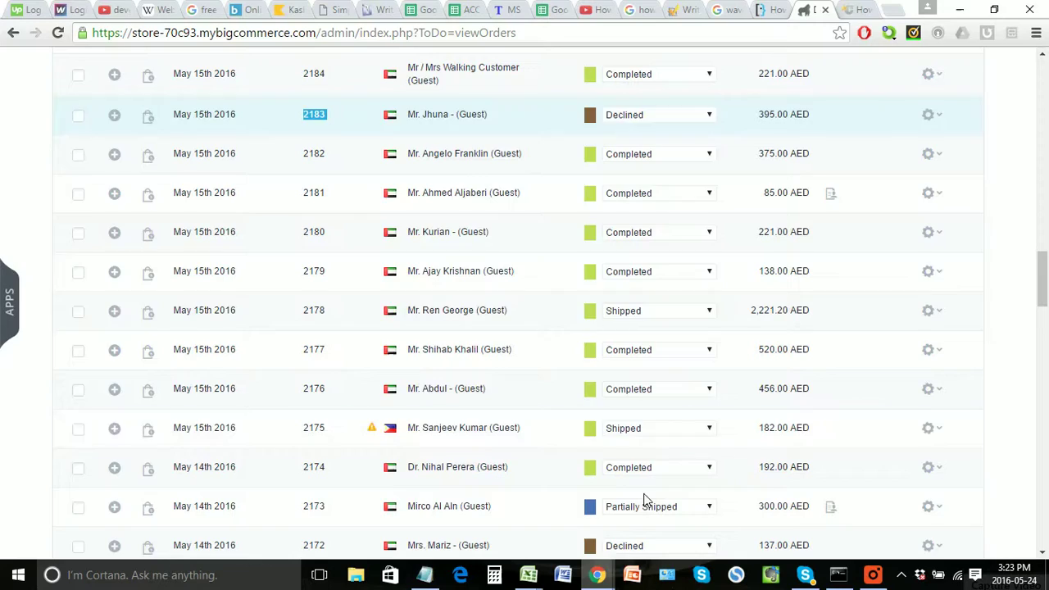
{"action": "scroll", "coordinate": [282, 429], "scroll_direction": "up", "scroll_amount": 20}
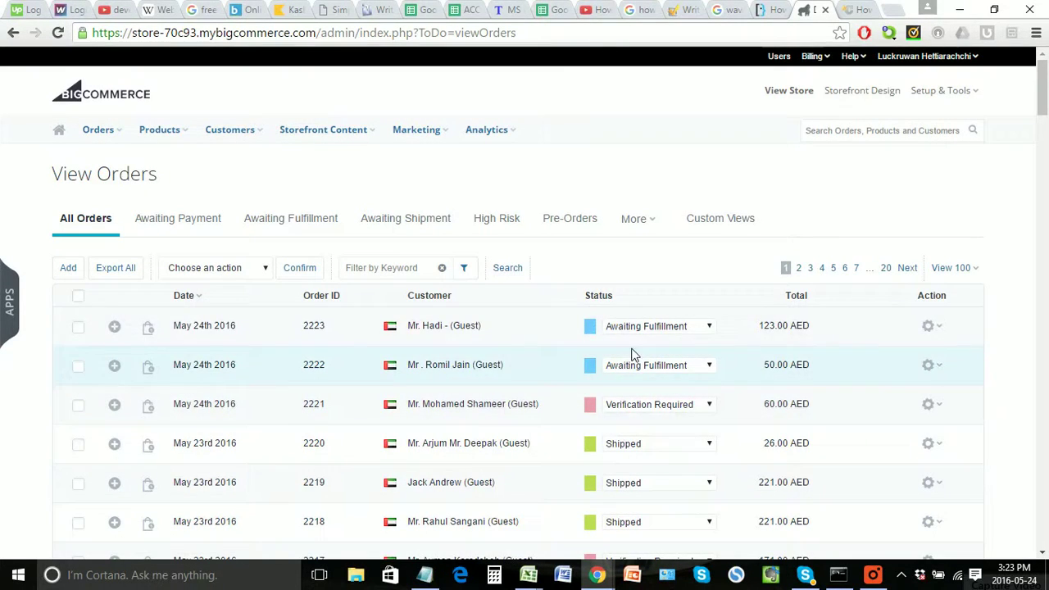
{"action": "scroll", "coordinate": [658, 471], "scroll_direction": "down", "scroll_amount": 4}
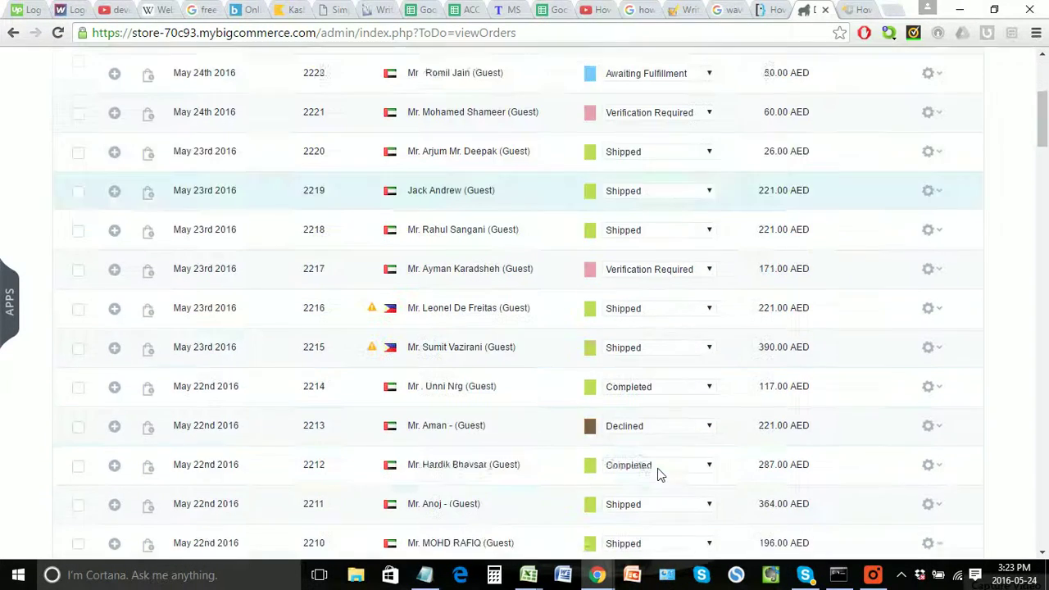
{"action": "scroll", "coordinate": [667, 426], "scroll_direction": "down", "scroll_amount": 2}
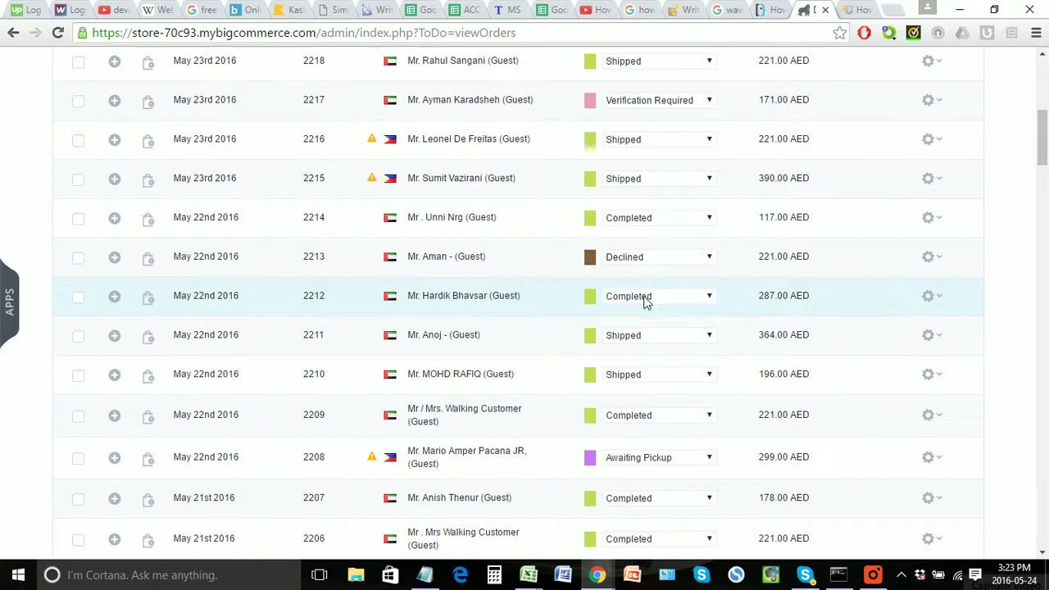
{"action": "left_click", "coordinate": [638, 303]}
{"action": "left_click", "coordinate": [331, 311]}
Step: Go back to the ACCOUNTING workbook and inspect the Status choices for the 01-May orders, keeping L2 as Verified
{"action": "key", "text": "alt+Tab"}
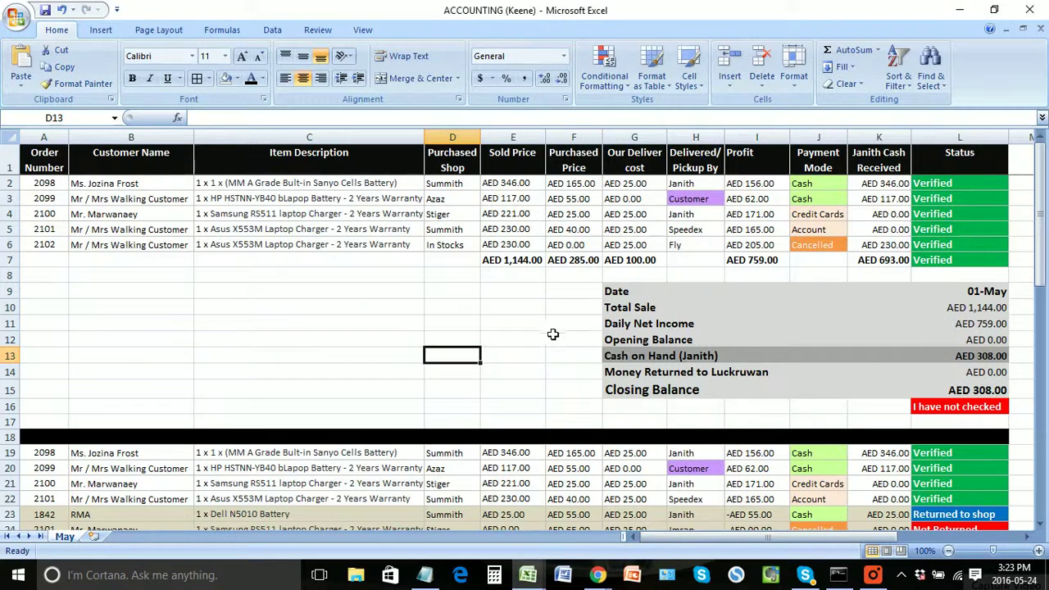
{"action": "left_click", "coordinate": [544, 340]}
{"action": "left_click", "coordinate": [975, 186]}
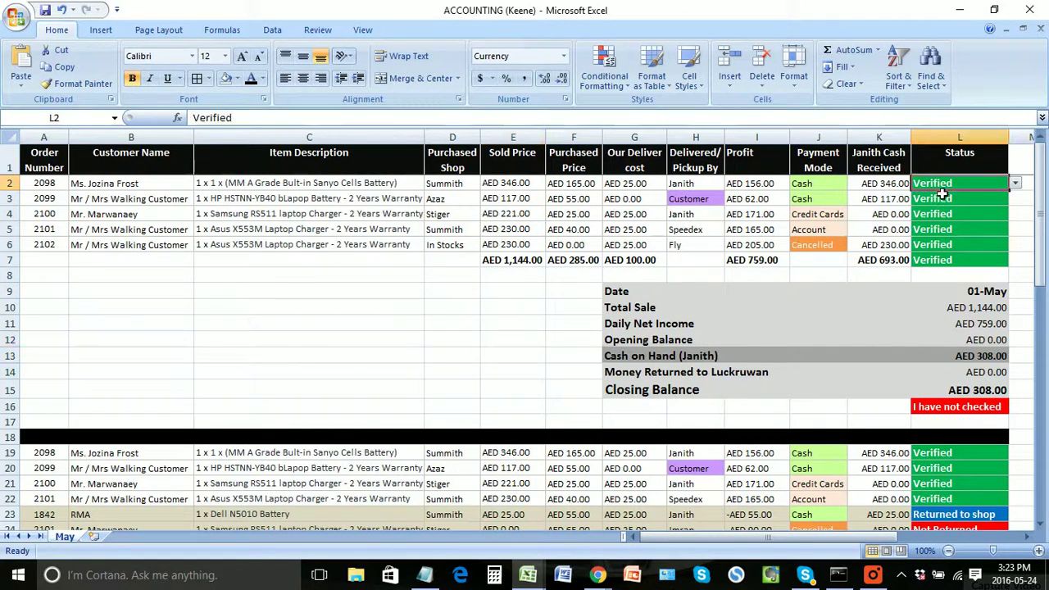
{"action": "left_click", "coordinate": [1014, 185]}
{"action": "left_click", "coordinate": [967, 197]}
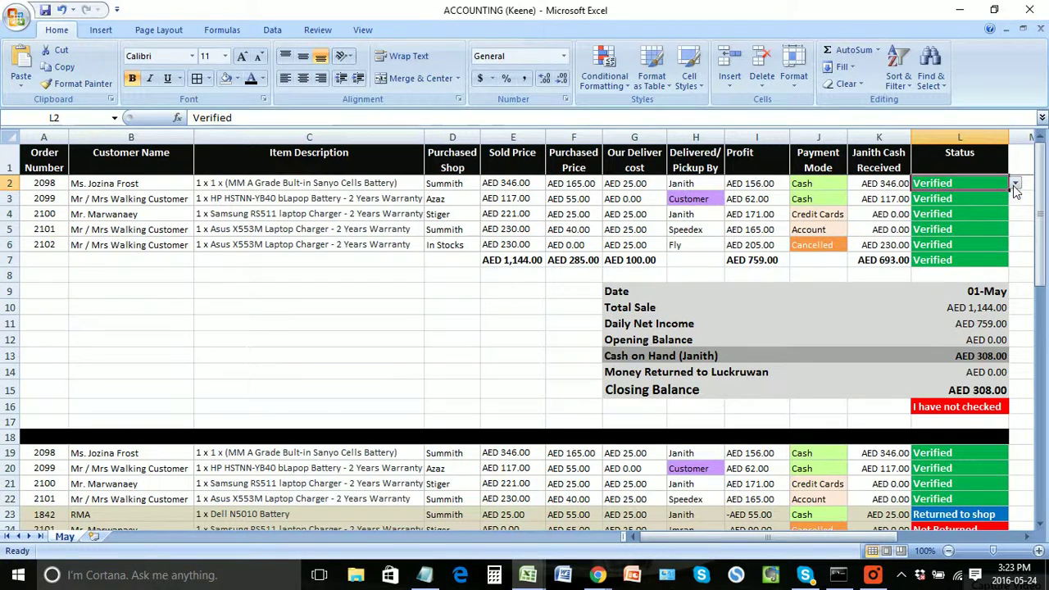
{"action": "left_click", "coordinate": [965, 204]}
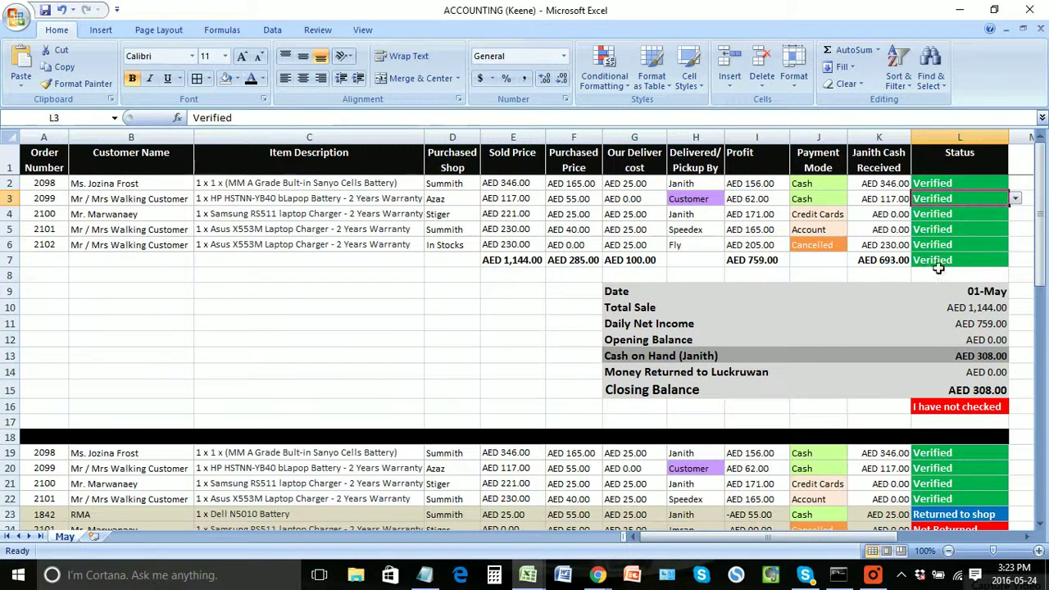
{"action": "left_click", "coordinate": [982, 230]}
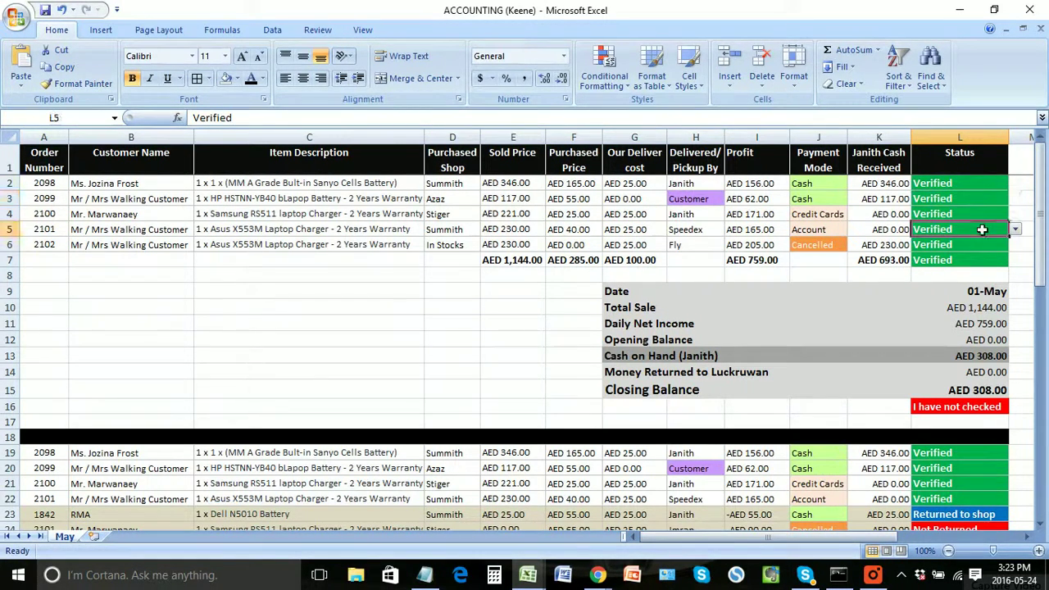
{"action": "left_click", "coordinate": [1006, 187]}
{"action": "left_click", "coordinate": [1015, 185]}
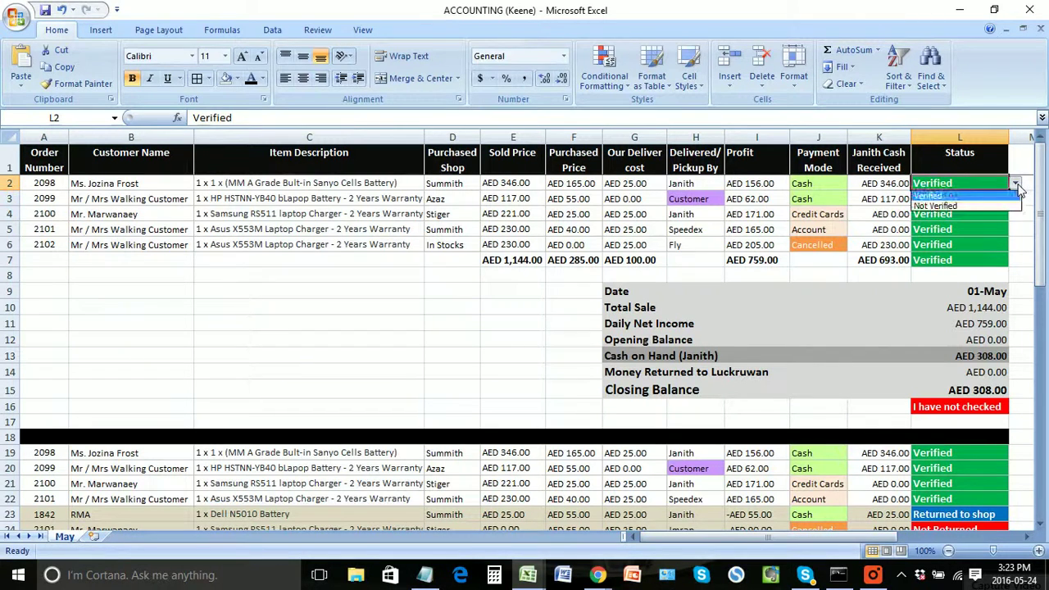
{"action": "left_click", "coordinate": [967, 198]}
{"action": "left_click", "coordinate": [983, 199]}
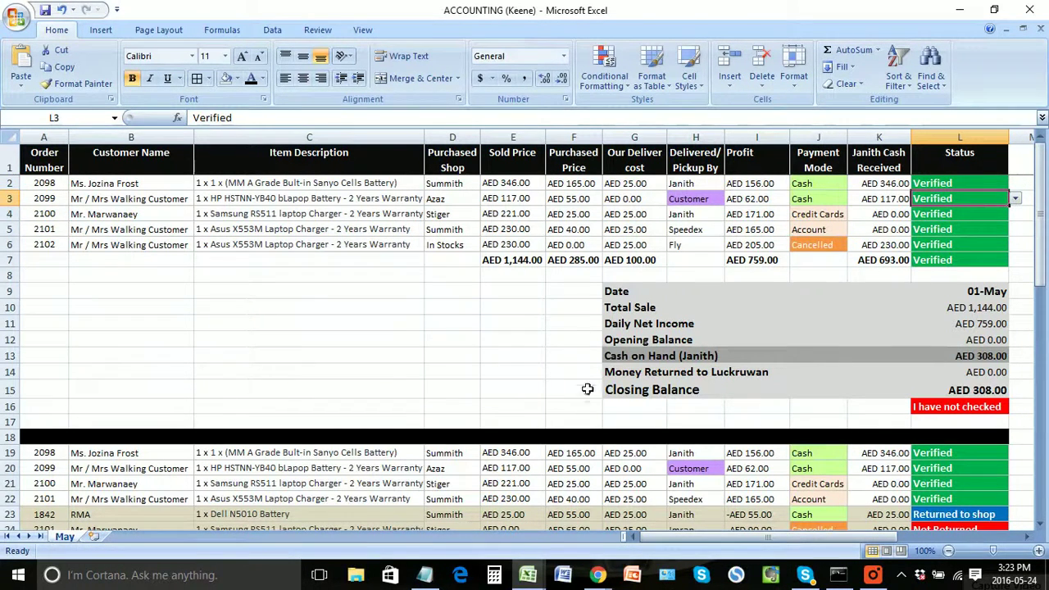
Step: Compare the two 01-May blocks, including the RMA, cancelled and mobile charge rows, and inspect the Profit formula in I4
{"action": "left_click", "coordinate": [523, 372]}
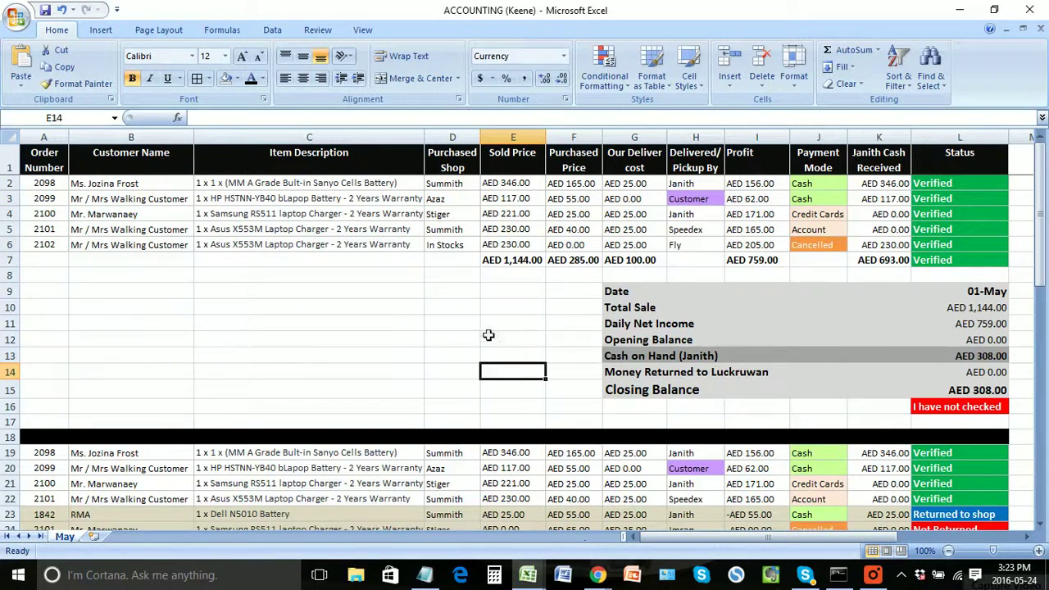
{"action": "left_click", "coordinate": [463, 324]}
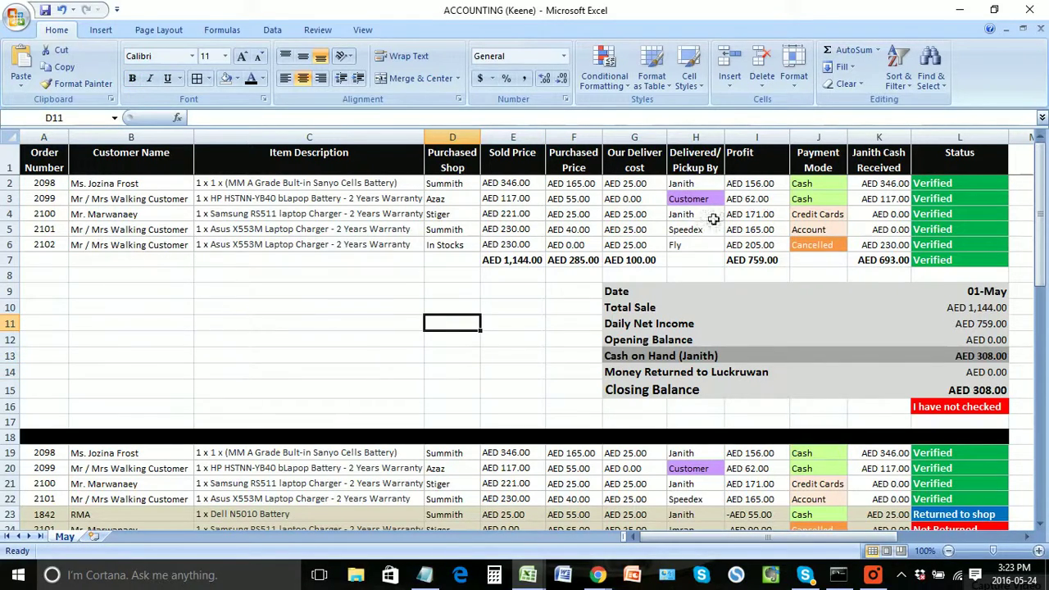
{"action": "scroll", "coordinate": [819, 345], "scroll_direction": "down", "scroll_amount": 5}
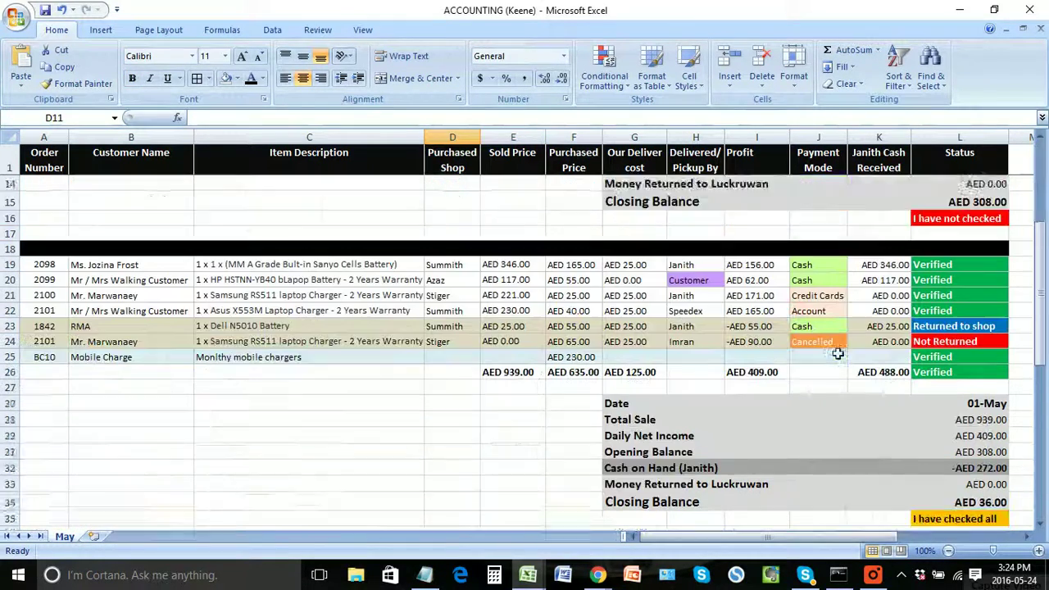
{"action": "left_click", "coordinate": [366, 401]}
{"action": "scroll", "coordinate": [368, 400], "scroll_direction": "up", "scroll_amount": 5}
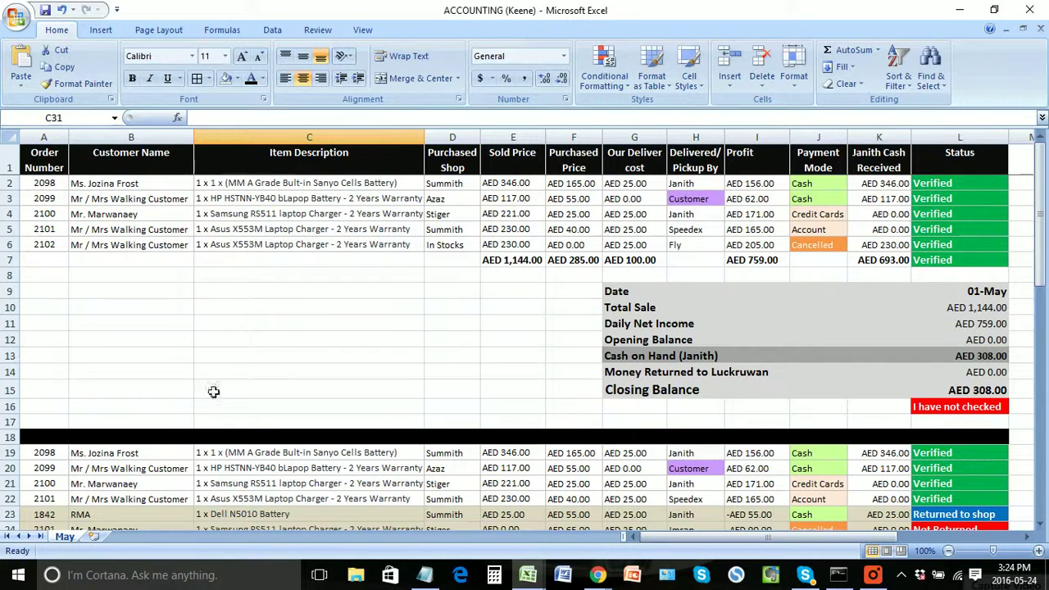
{"action": "left_click", "coordinate": [341, 314]}
{"action": "left_click", "coordinate": [750, 213]}
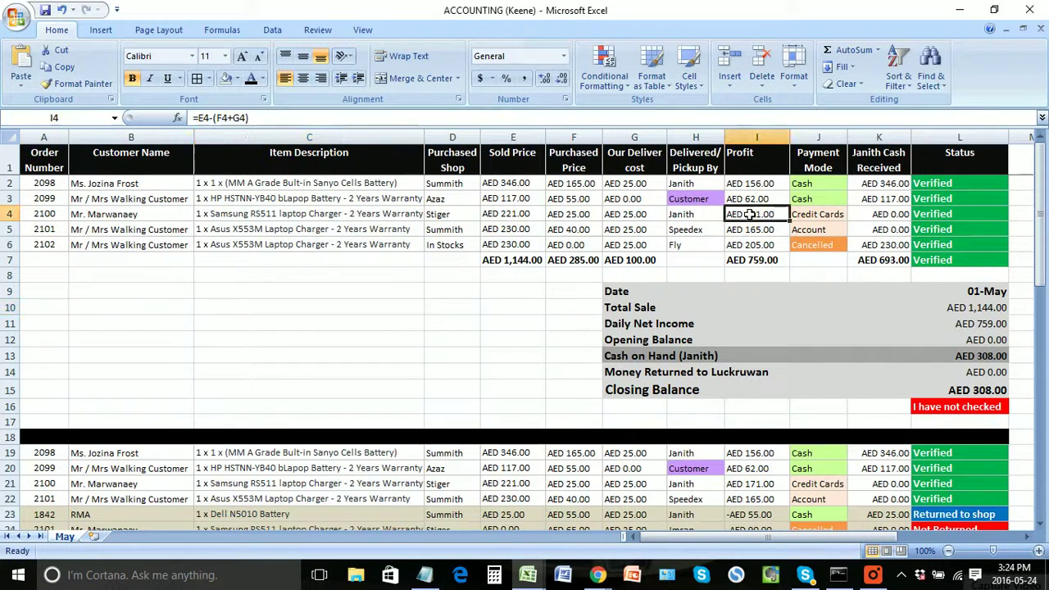
{"action": "left_click", "coordinate": [466, 341]}
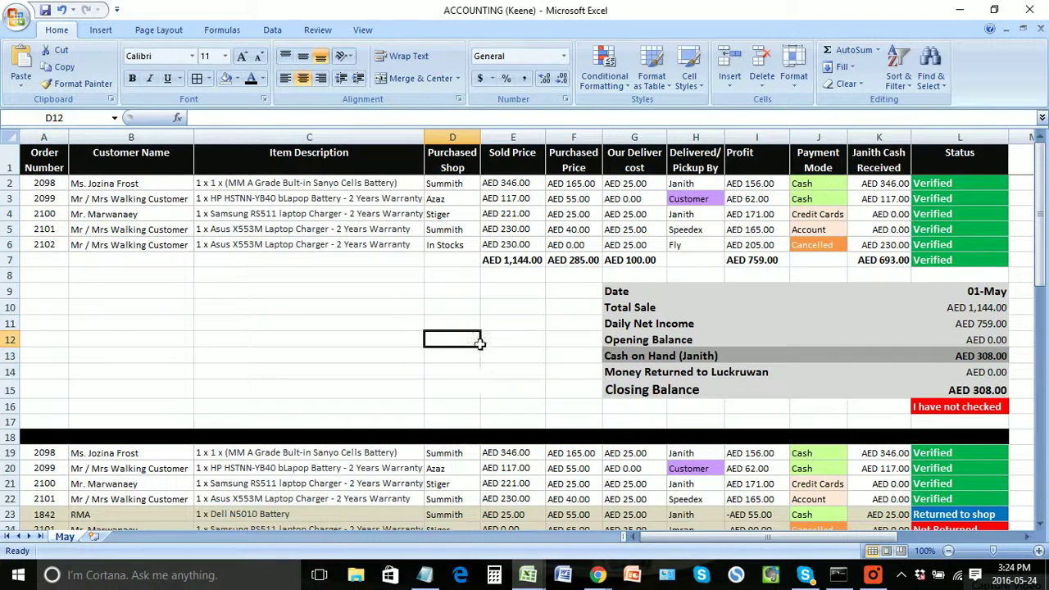
{"action": "left_click", "coordinate": [542, 342]}
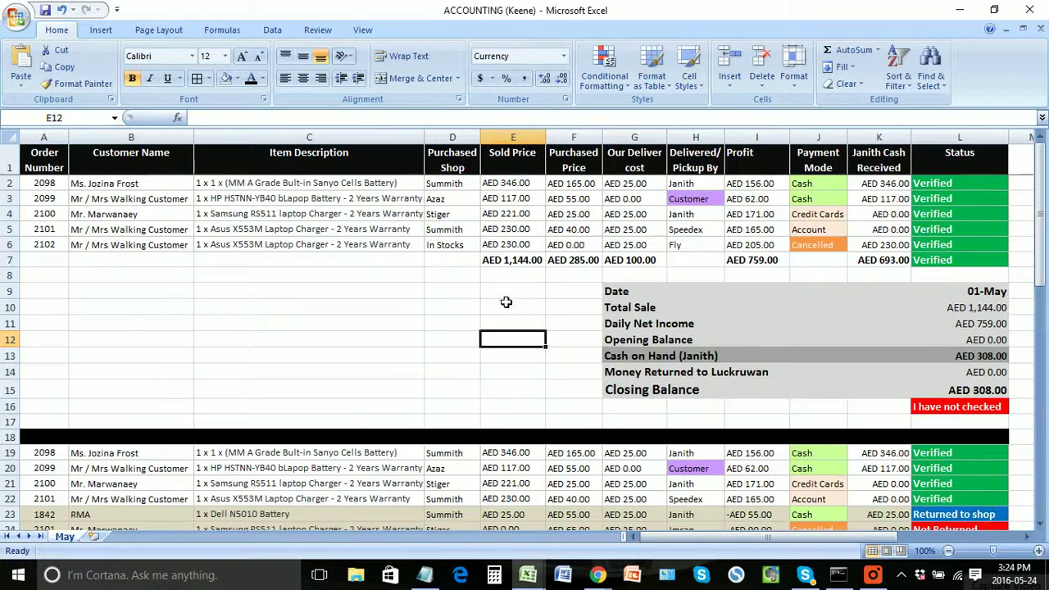
Step: Switch to the BigCommerce order list, view the status options of the newest May 24th order, and expand its details
{"action": "mouse_move", "coordinate": [597, 574]}
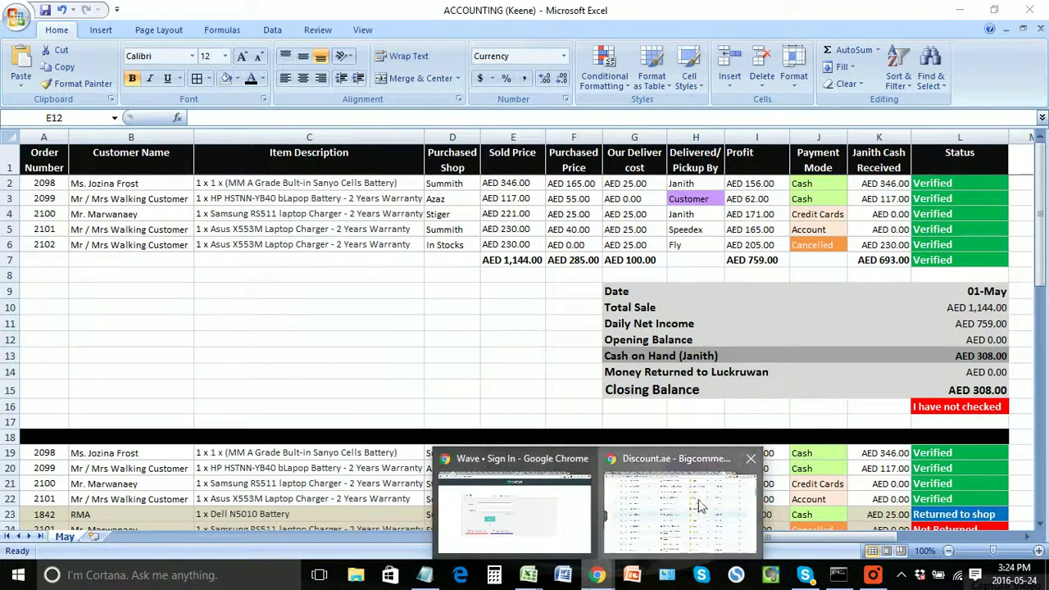
{"action": "left_click", "coordinate": [676, 545]}
{"action": "scroll", "coordinate": [425, 282], "scroll_direction": "up", "scroll_amount": 7}
{"action": "scroll", "coordinate": [432, 287], "scroll_direction": "down", "scroll_amount": 2}
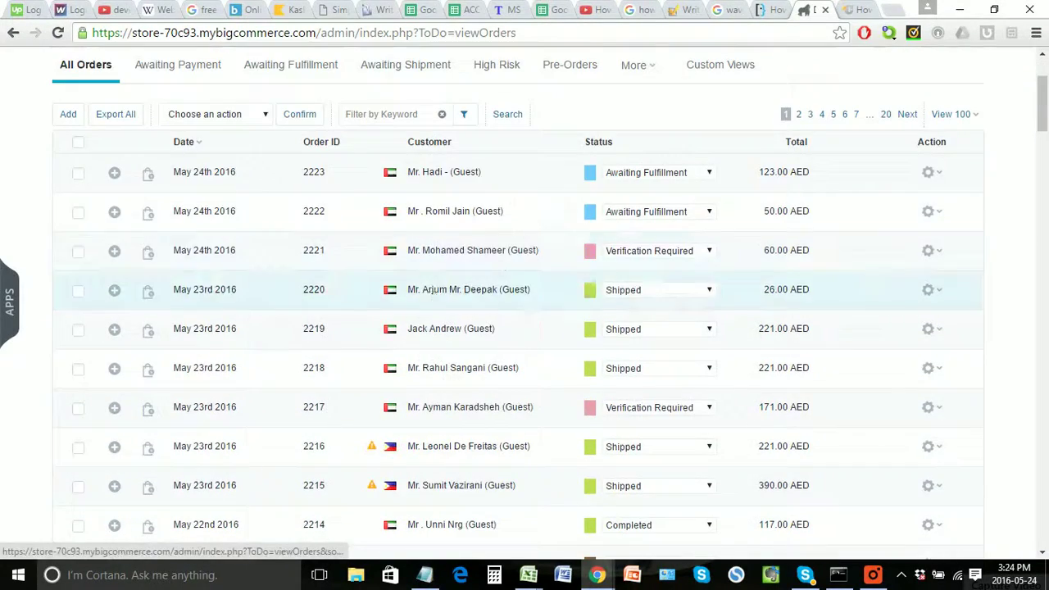
{"action": "left_click", "coordinate": [621, 170]}
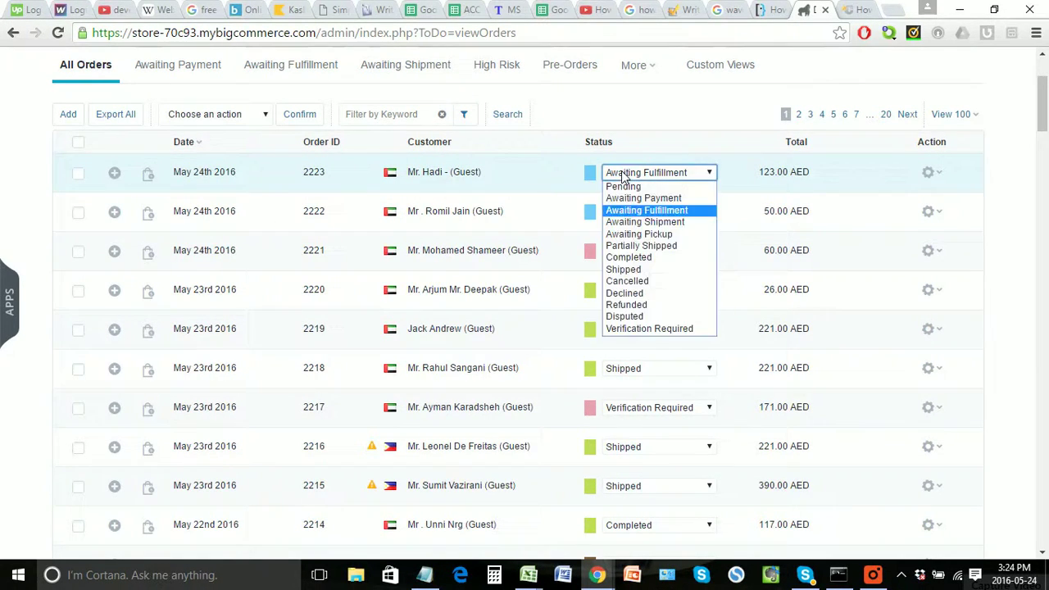
{"action": "left_click", "coordinate": [621, 171]}
{"action": "left_click", "coordinate": [114, 173]}
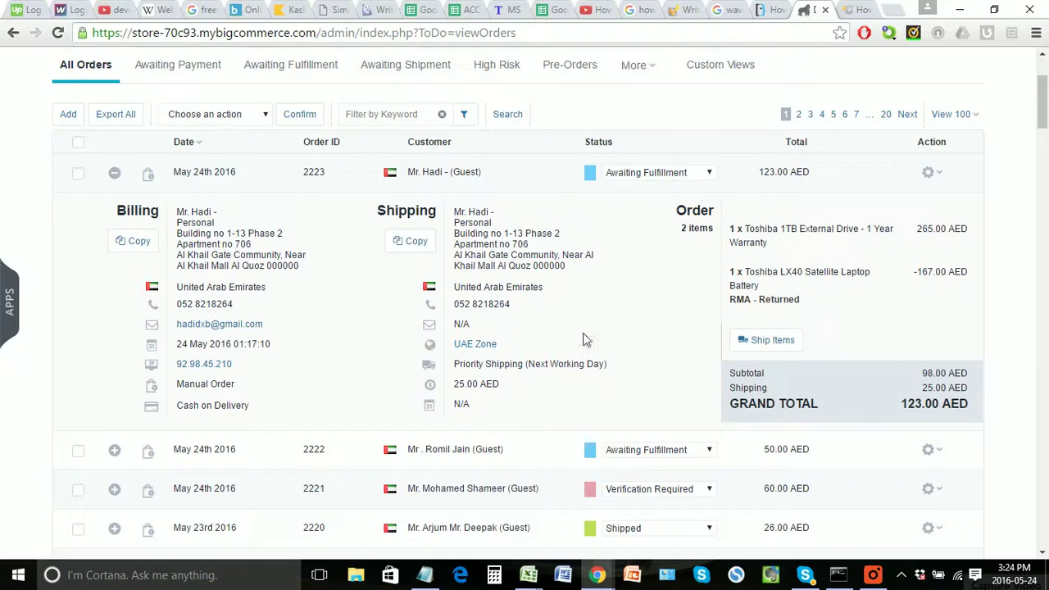
Step: Go back to the ACCOUNTING workbook and set the Status of the credit card order in row 4 to Not Verified
{"action": "key", "text": "alt+Tab"}
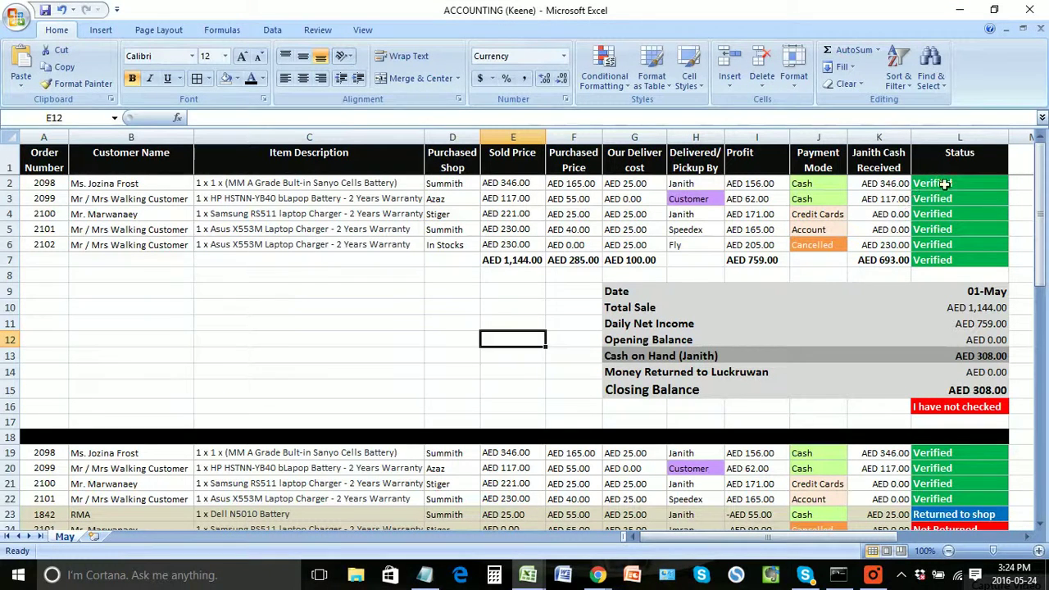
{"action": "left_click", "coordinate": [870, 186]}
{"action": "left_click", "coordinate": [762, 199]}
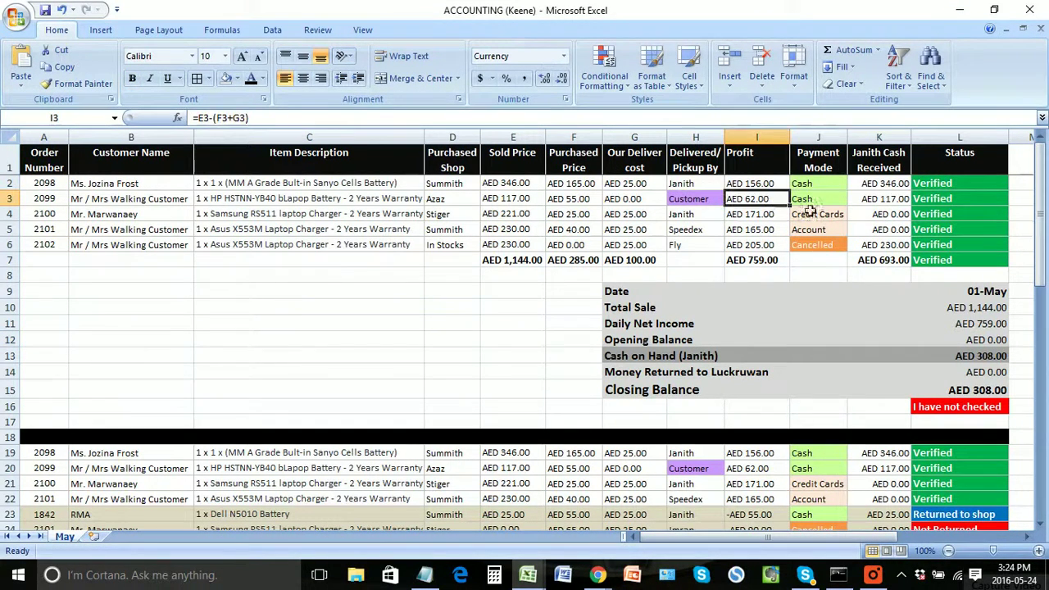
{"action": "left_click", "coordinate": [819, 201]}
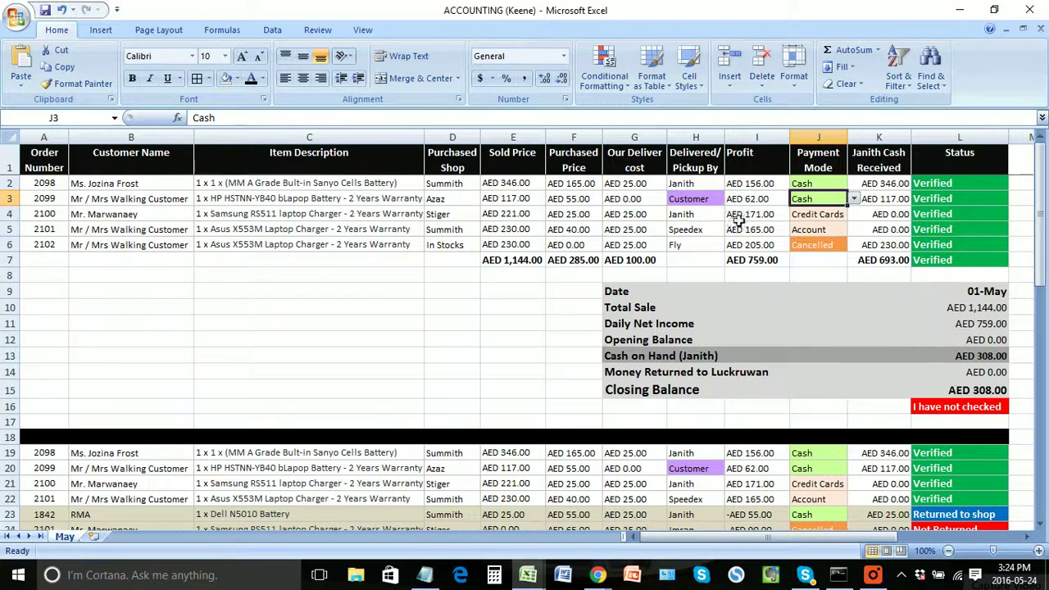
{"action": "left_click", "coordinate": [597, 215]}
{"action": "left_click", "coordinate": [948, 212]}
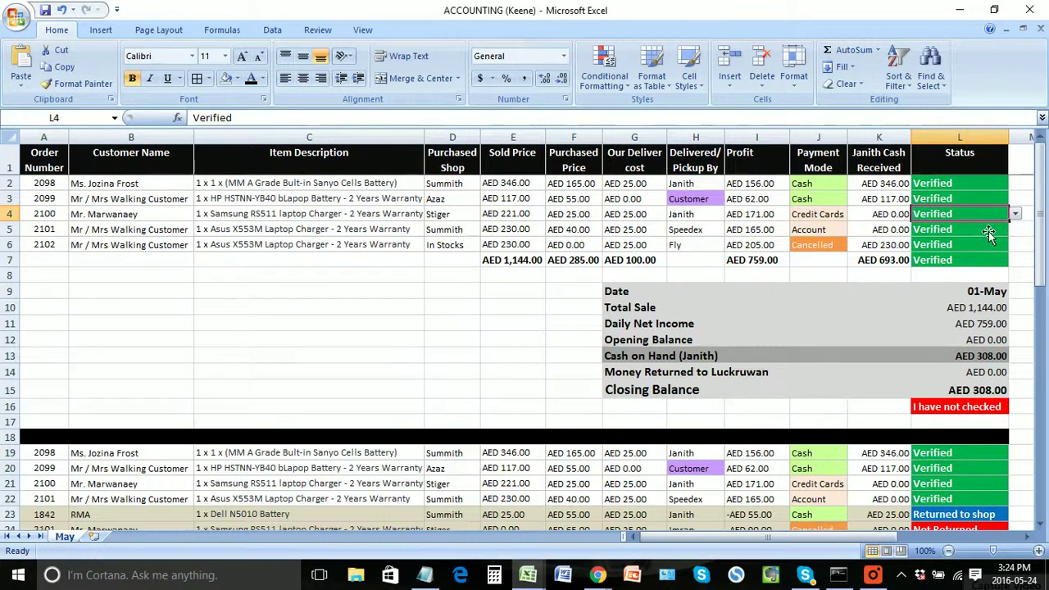
{"action": "left_click", "coordinate": [1016, 214]}
{"action": "left_click", "coordinate": [966, 241]}
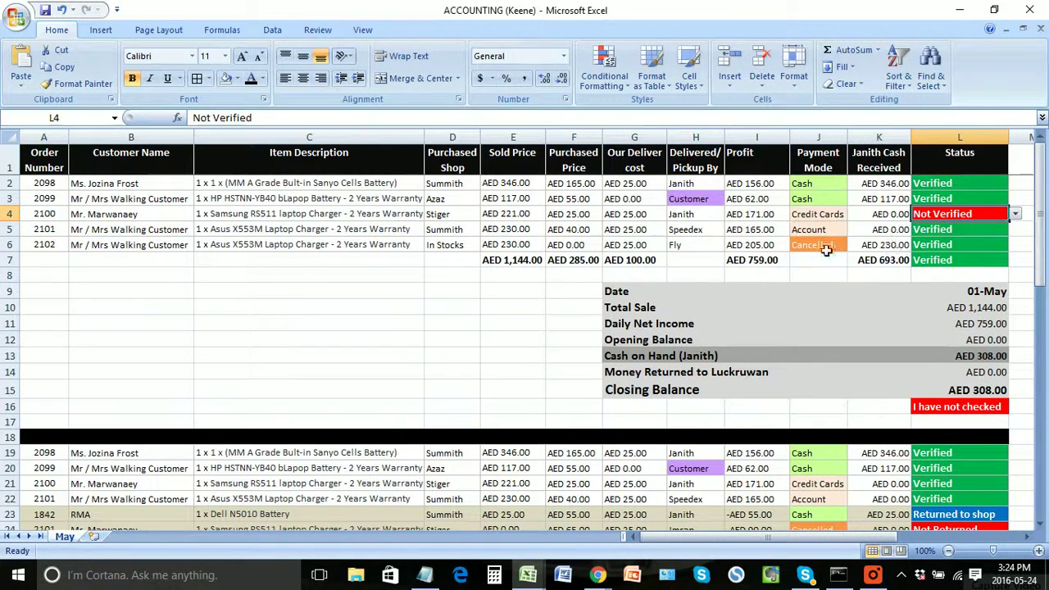
{"action": "left_click", "coordinate": [625, 231]}
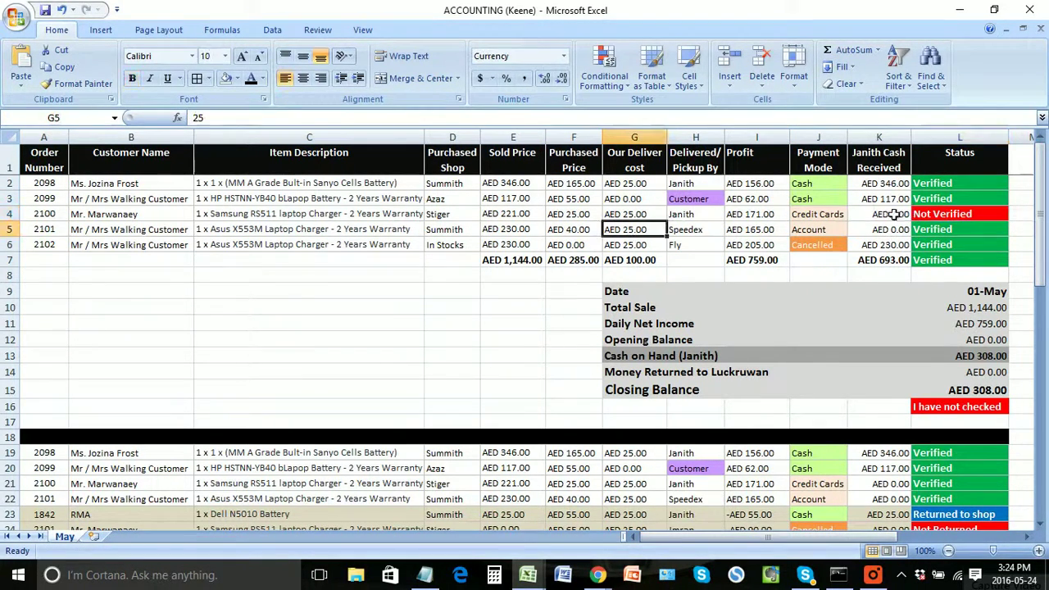
Step: Set the Status of the credit card order in row 4 back to Verified
{"action": "left_click", "coordinate": [939, 215]}
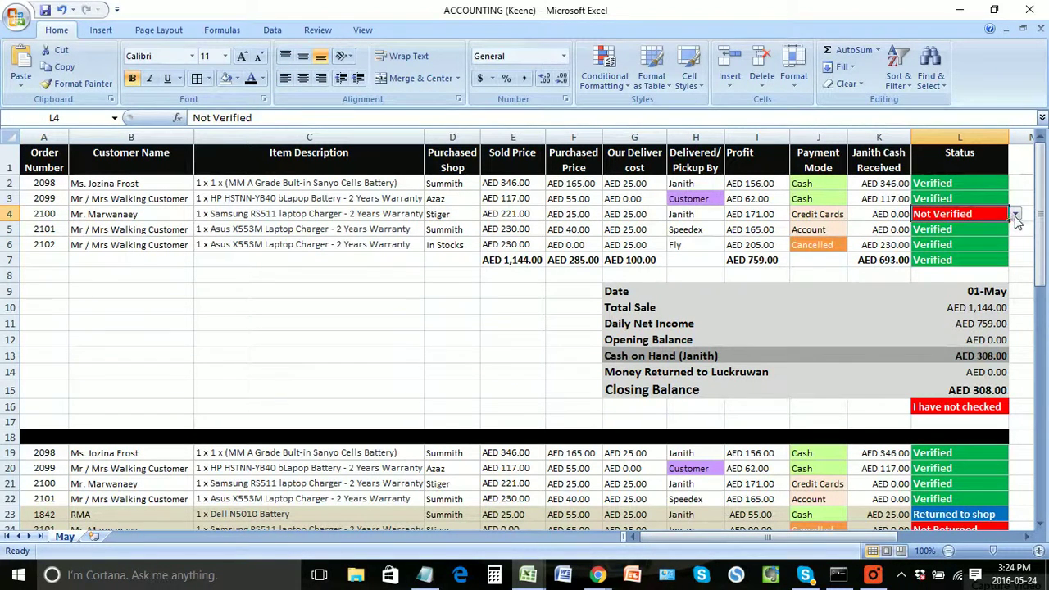
{"action": "left_click", "coordinate": [1016, 215]}
{"action": "left_click", "coordinate": [954, 230]}
{"action": "left_click", "coordinate": [818, 262]}
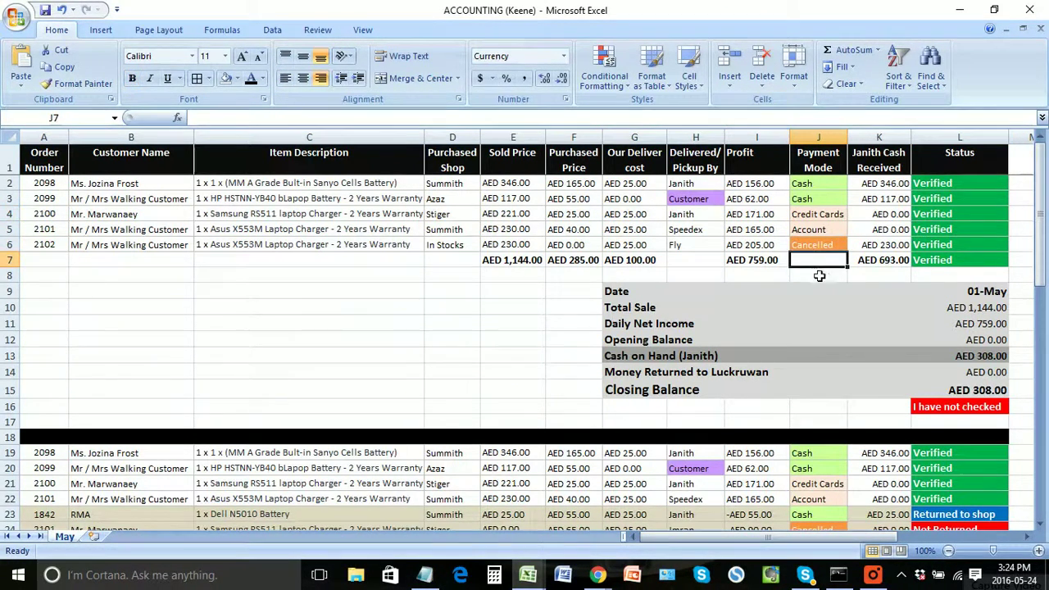
Step: Look through the 01-May blocks on the May sheet, comparing the first block's orders and summary with those further down
{"action": "scroll", "coordinate": [818, 317], "scroll_direction": "down", "scroll_amount": 11}
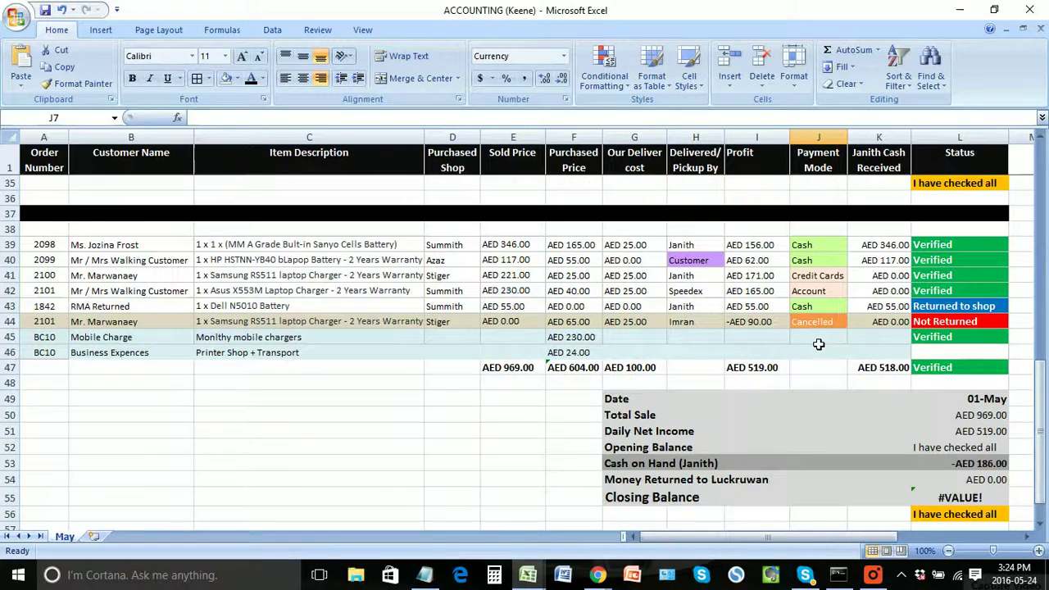
{"action": "left_click", "coordinate": [412, 415]}
{"action": "scroll", "coordinate": [409, 410], "scroll_direction": "up", "scroll_amount": 11}
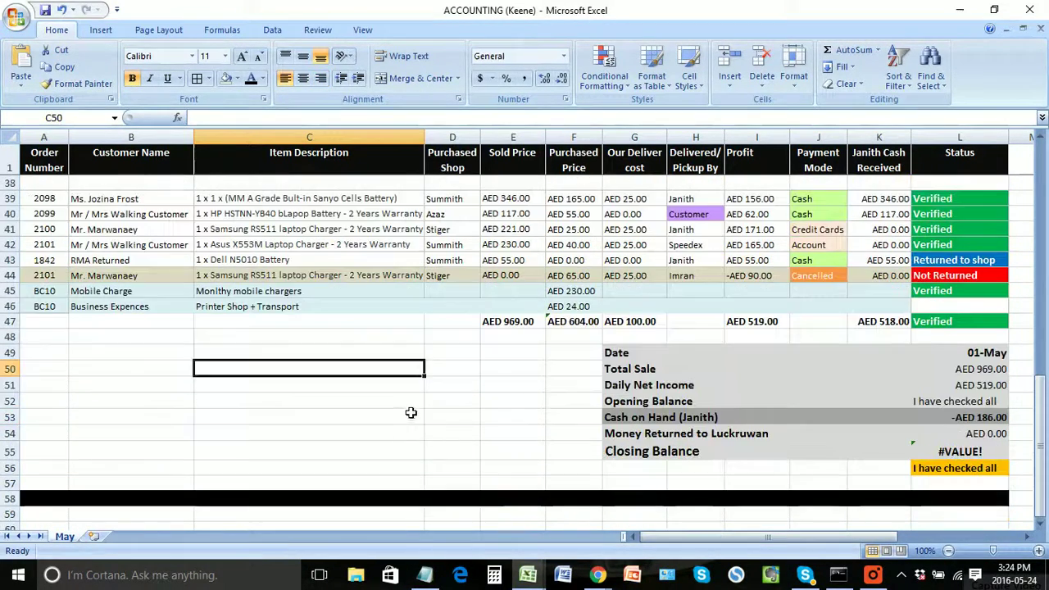
{"action": "left_click", "coordinate": [399, 375]}
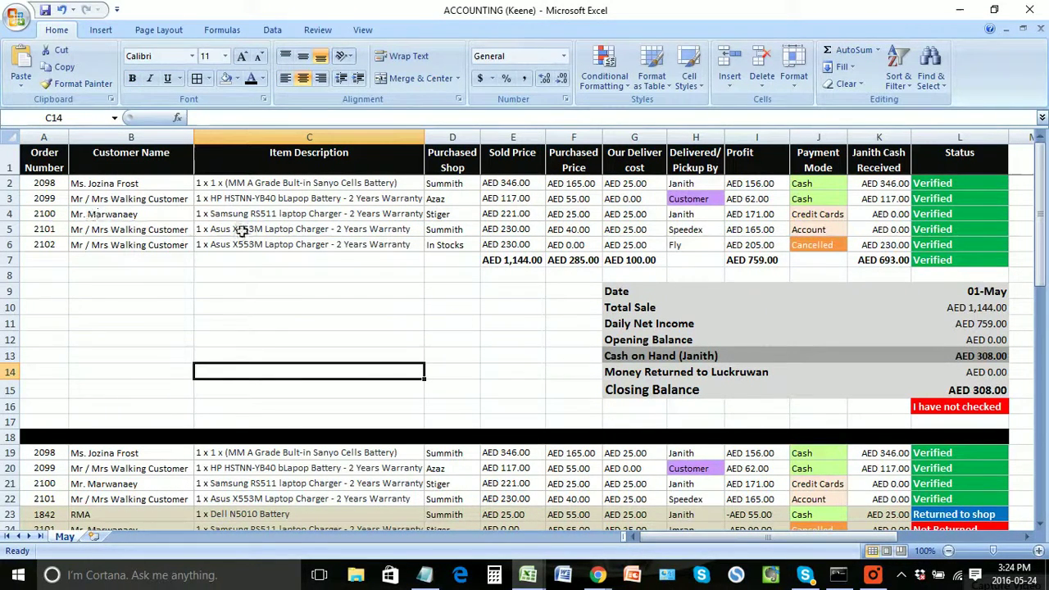
{"action": "left_click", "coordinate": [363, 306]}
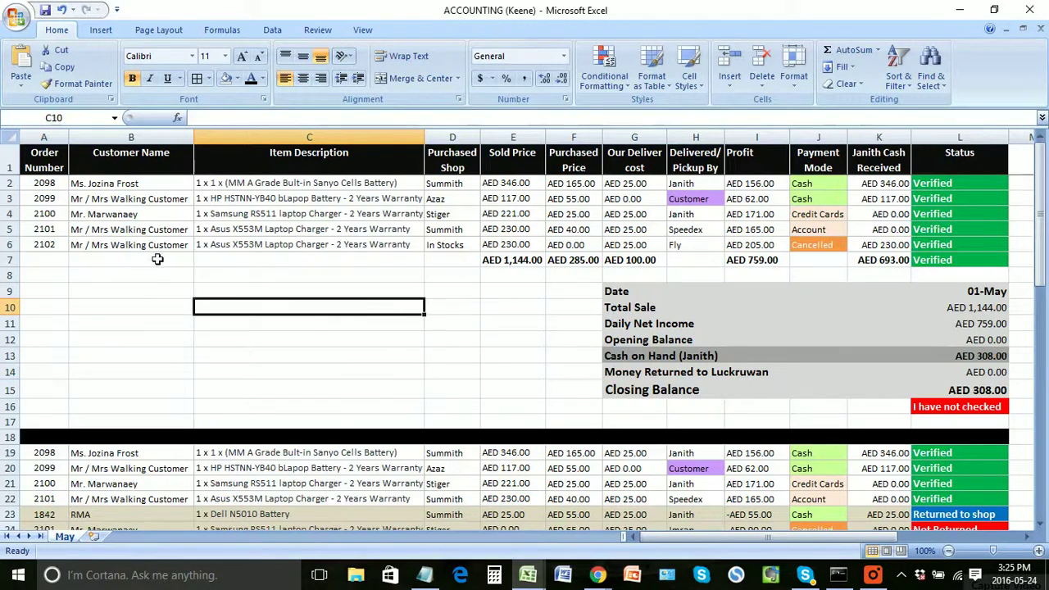
{"action": "left_click_drag", "start_coordinate": [41, 160], "coordinate": [975, 475]}
{"action": "scroll", "coordinate": [483, 344], "scroll_direction": "up", "scroll_amount": 10}
{"action": "left_click", "coordinate": [451, 339]}
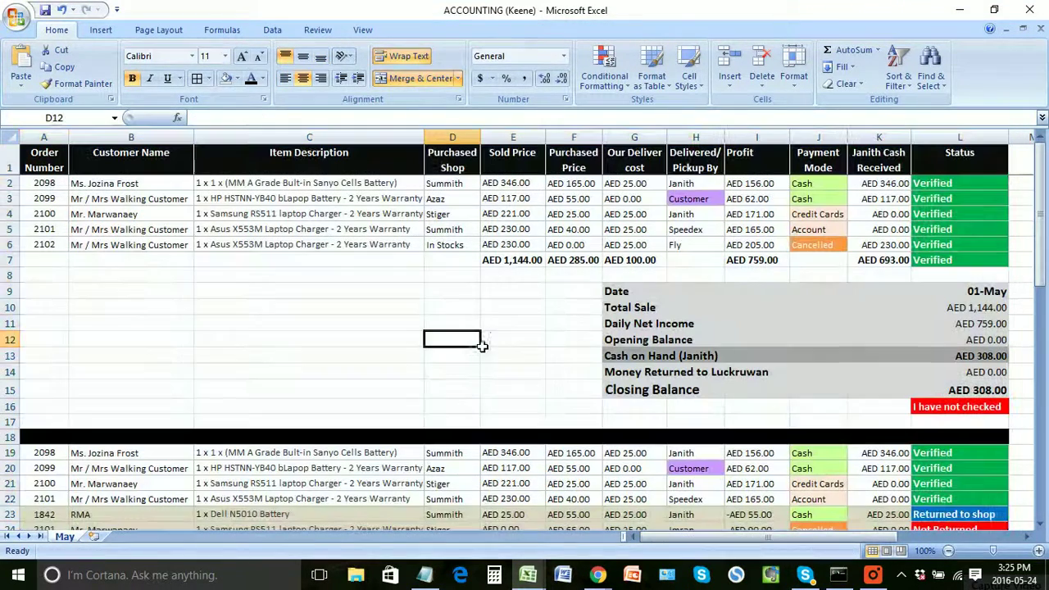
Step: Switch to the Wave sign-in page in the browser and return to the ACCOUNTING workbook
{"action": "mouse_move", "coordinate": [597, 574]}
{"action": "left_click", "coordinate": [534, 524]}
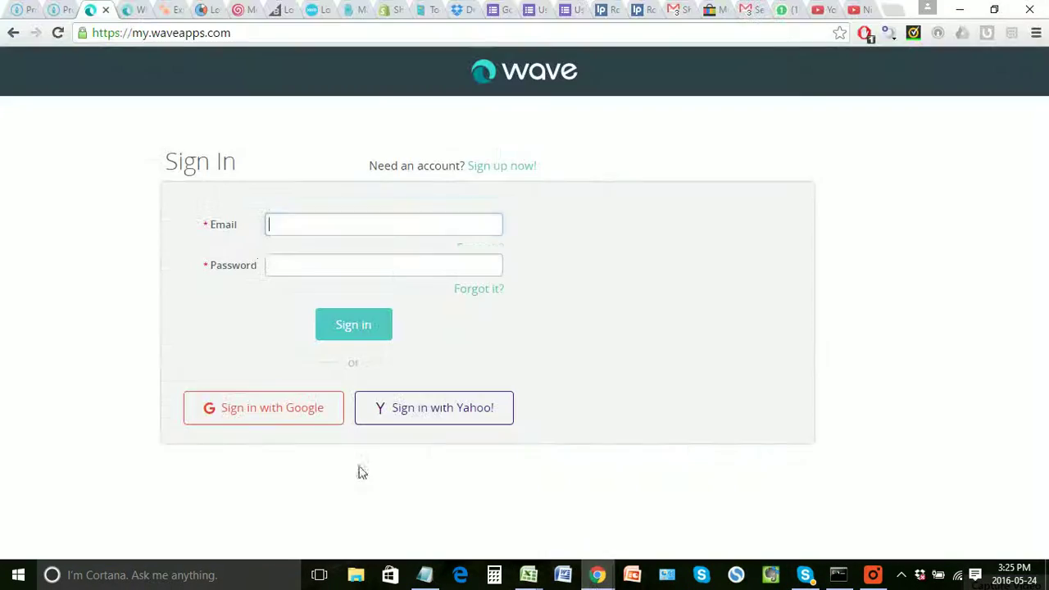
{"action": "left_click", "coordinate": [300, 257]}
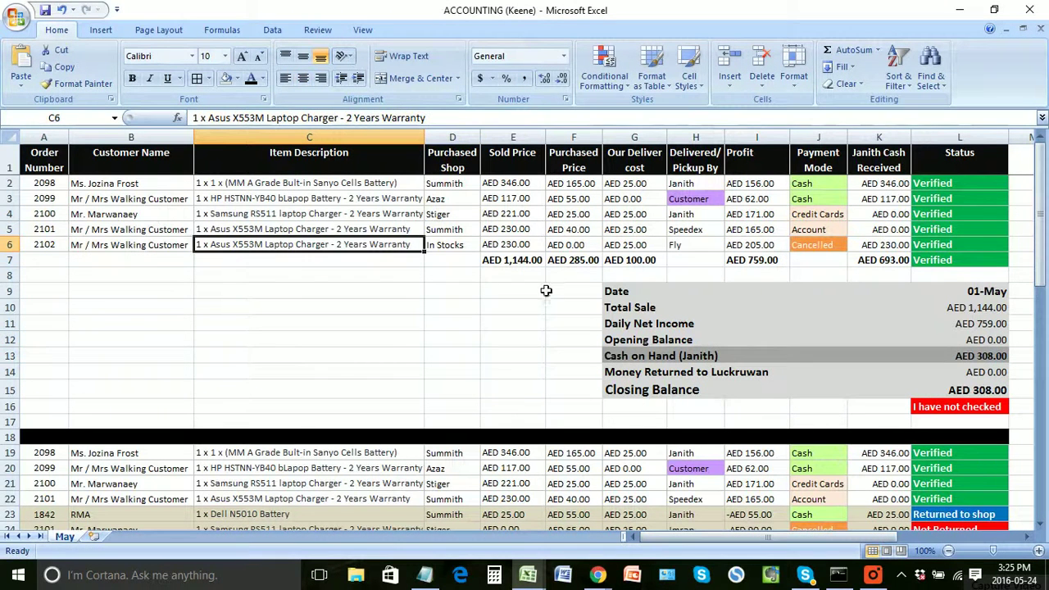
Step: Inspect the Sold Price, Purchased Price, delivery cost and Profit totals in row 7
{"action": "left_click", "coordinate": [529, 264]}
{"action": "left_click", "coordinate": [571, 267]}
{"action": "left_click", "coordinate": [628, 264]}
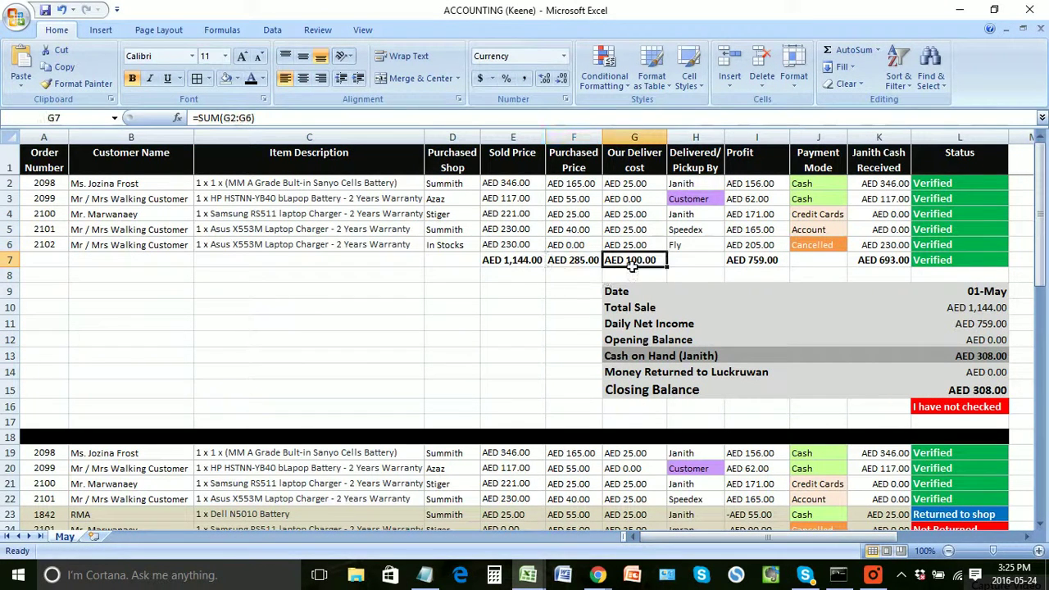
{"action": "left_click", "coordinate": [744, 260]}
Step: Go over the first block's order rows, checking the item, shop, price, delivery cost and Status cells
{"action": "left_click", "coordinate": [512, 199]}
{"action": "left_click", "coordinate": [370, 215]}
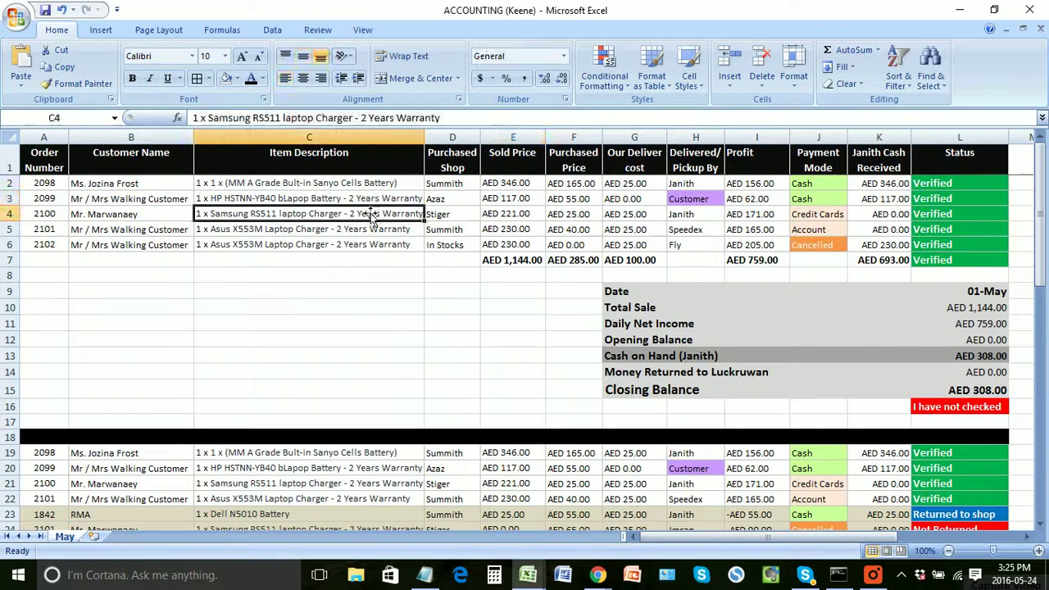
{"action": "left_click", "coordinate": [462, 214]}
{"action": "left_click", "coordinate": [565, 217]}
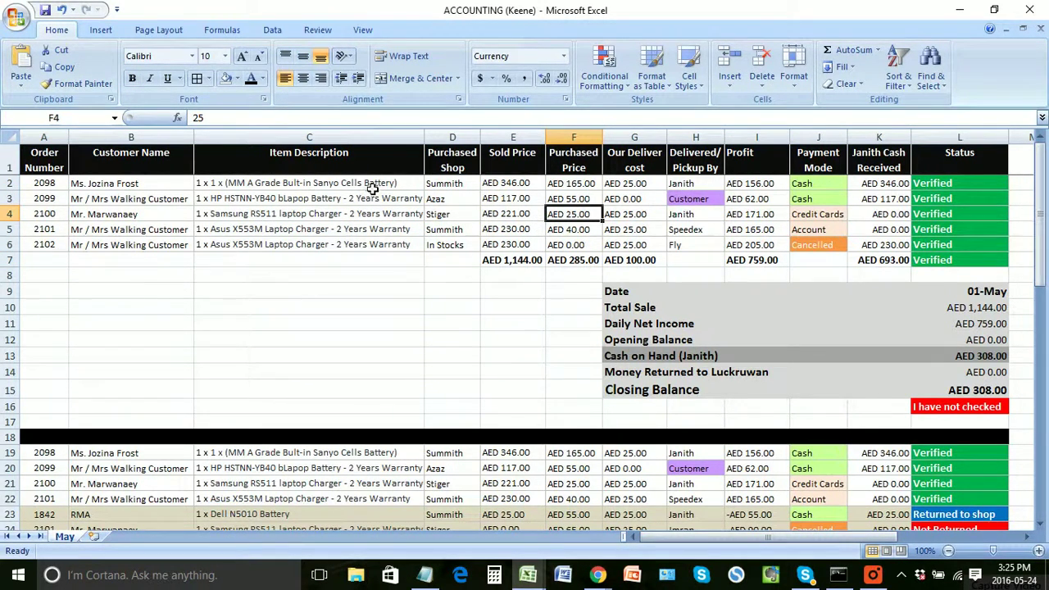
{"action": "left_click_drag", "start_coordinate": [176, 199], "coordinate": [656, 230]}
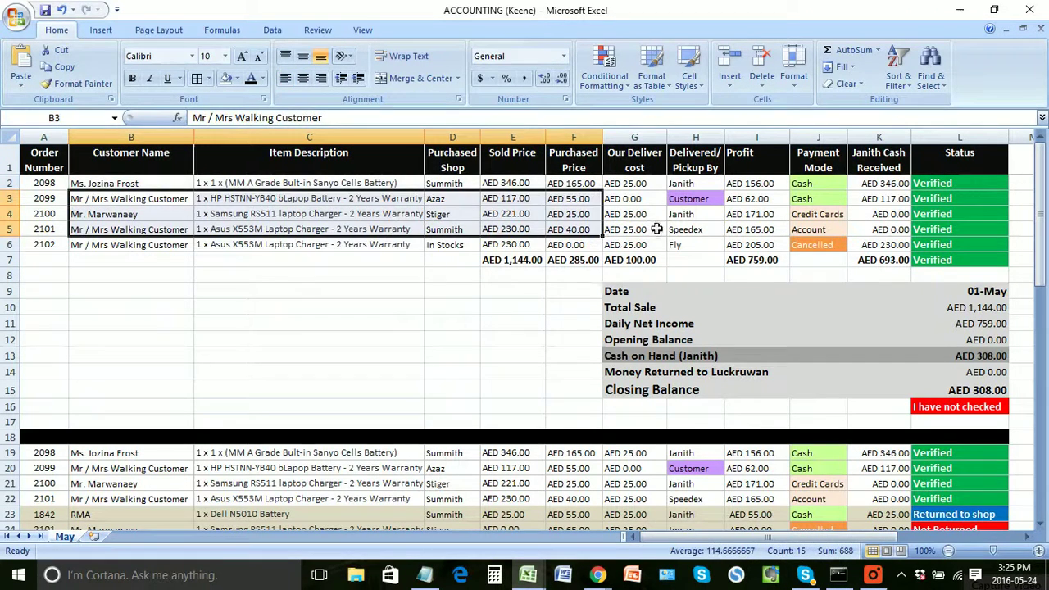
{"action": "left_click", "coordinate": [656, 229]}
{"action": "left_click", "coordinate": [656, 259]}
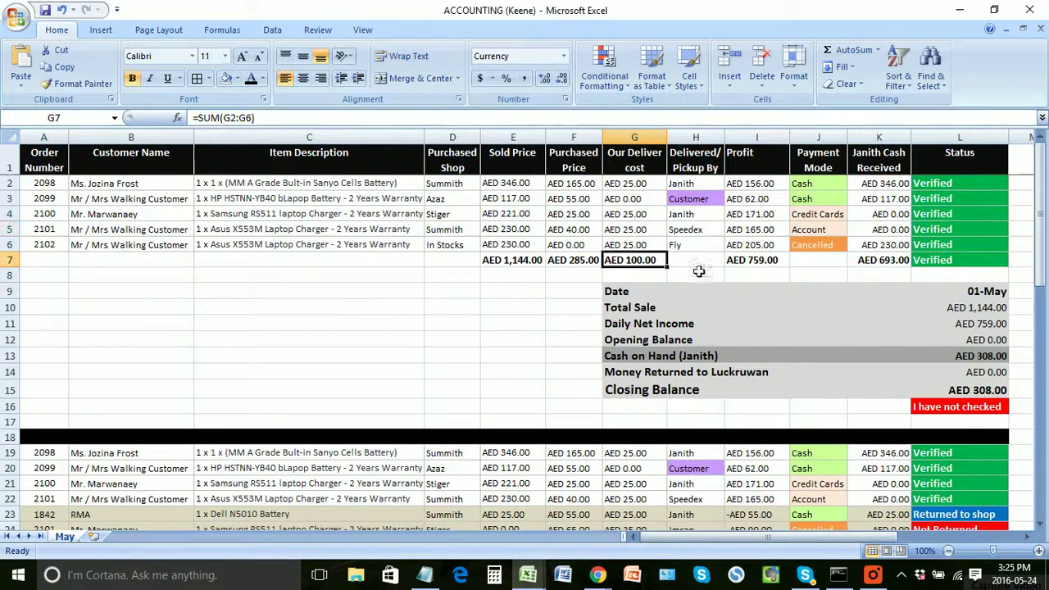
{"action": "left_click", "coordinate": [689, 260]}
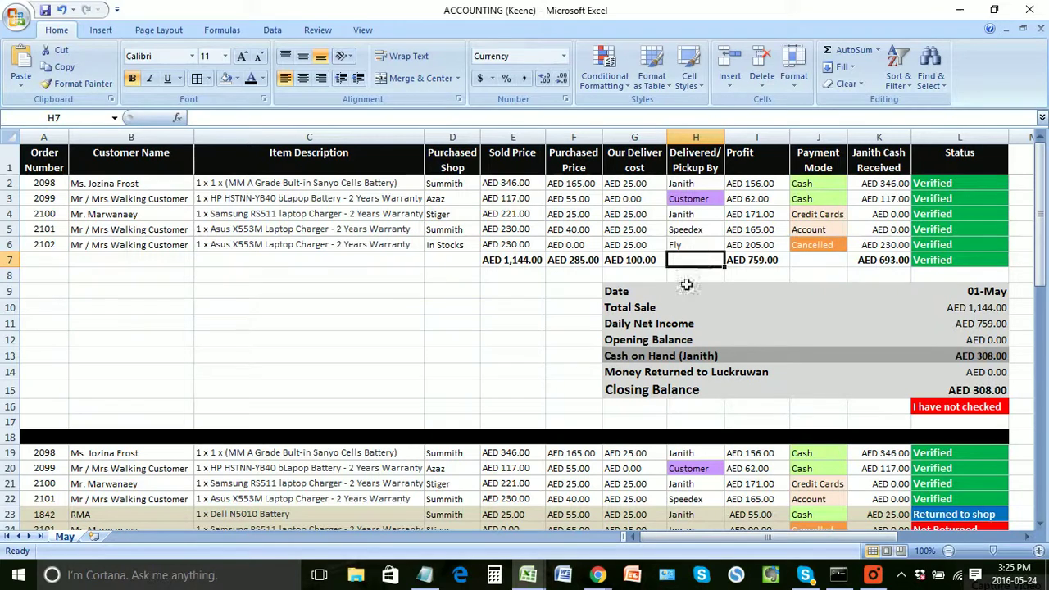
{"action": "left_click", "coordinate": [942, 187]}
{"action": "left_click", "coordinate": [562, 339]}
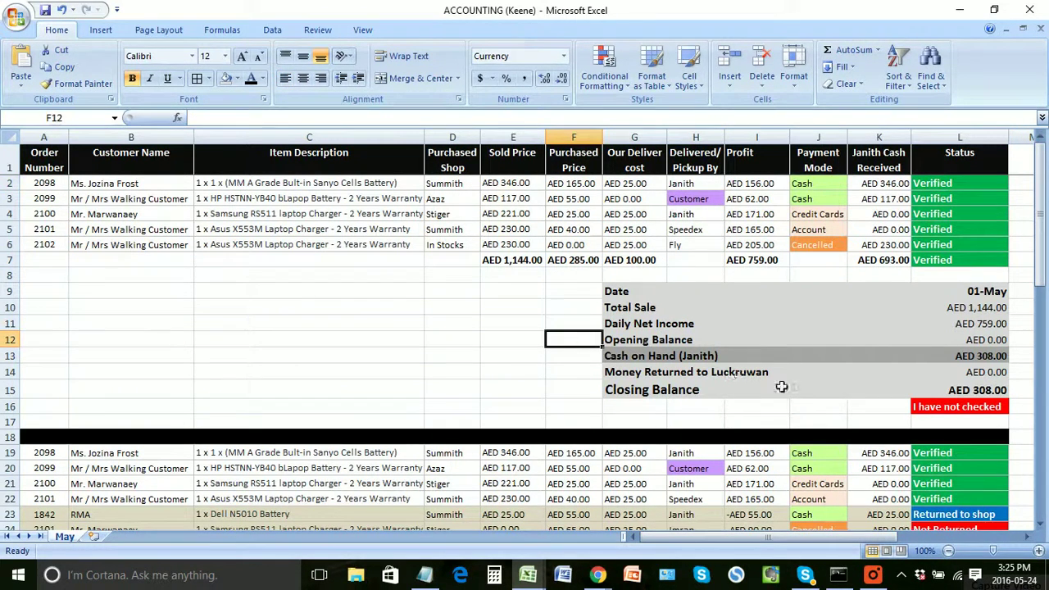
Step: Examine the summary in G9:L15, including the formulas for Total Sale, Daily Net Income and Cash on Hand
{"action": "left_click_drag", "start_coordinate": [657, 297], "coordinate": [979, 397]}
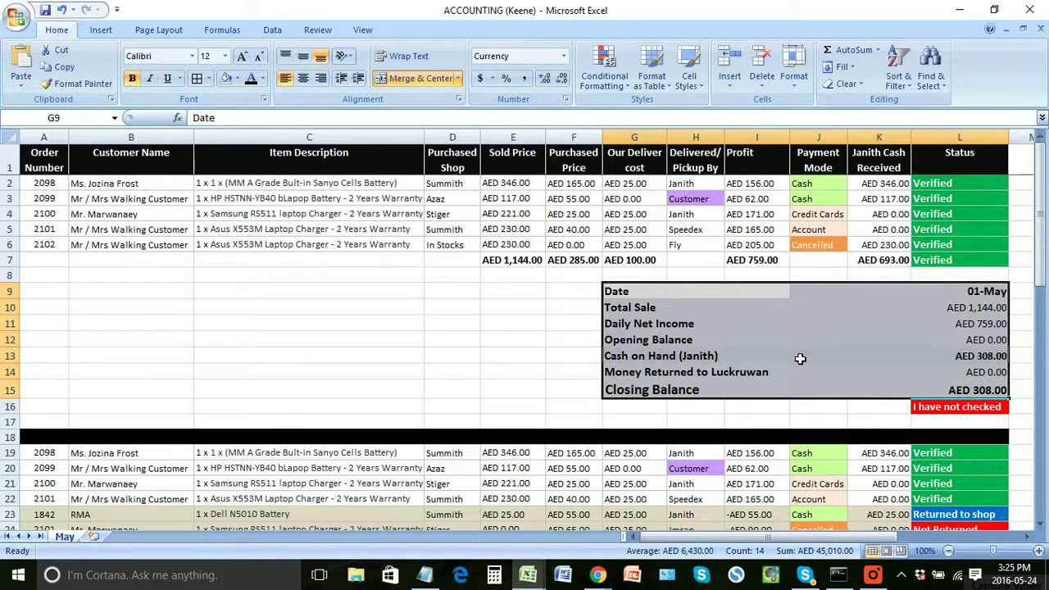
{"action": "left_click", "coordinate": [516, 344]}
{"action": "left_click", "coordinate": [674, 343]}
{"action": "left_click", "coordinate": [971, 328]}
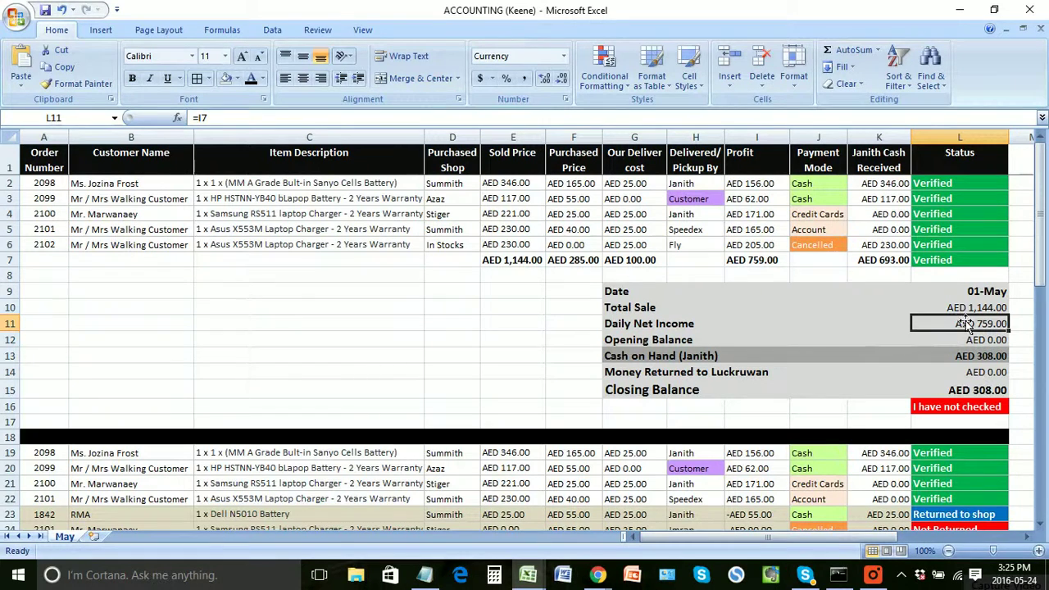
{"action": "left_click", "coordinate": [962, 307]}
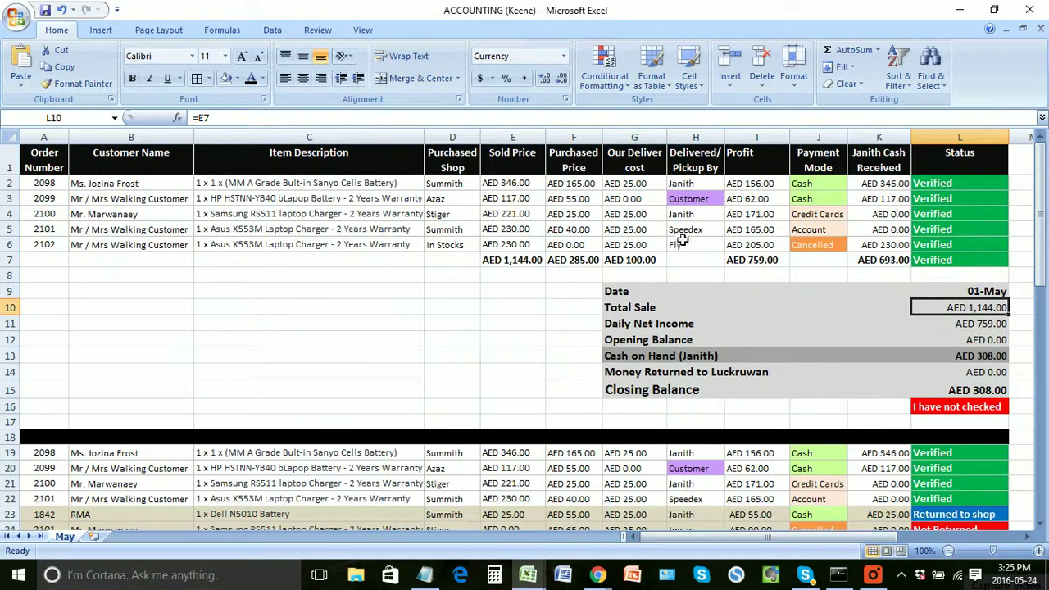
{"action": "key", "text": "Down"}
{"action": "left_click", "coordinate": [961, 358]}
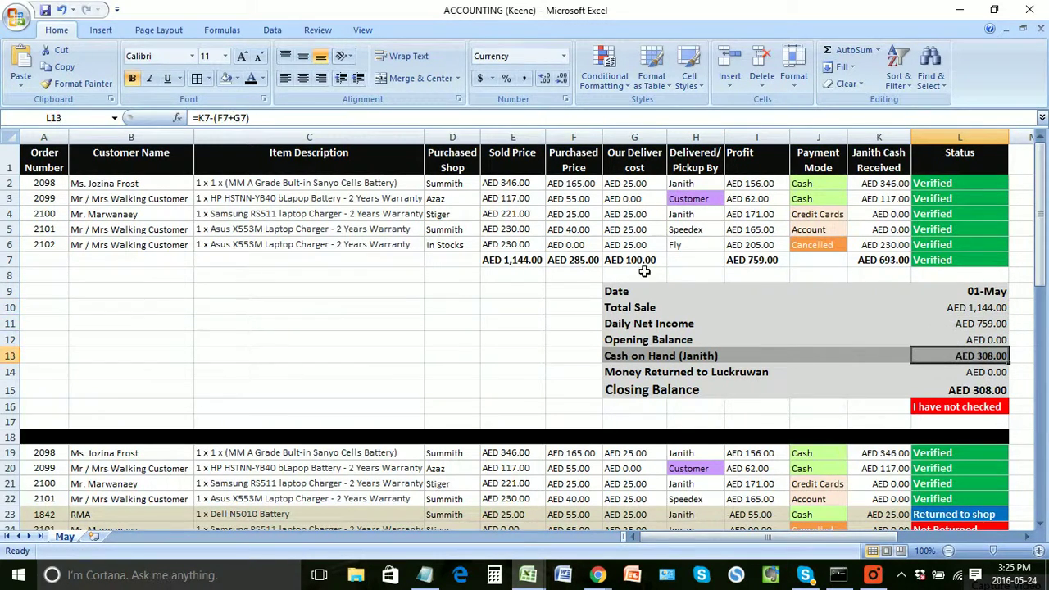
{"action": "left_click", "coordinate": [836, 391]}
Step: Compare the summary dates in L9, L28 and L49, and view the cancelled Samsung charger order in row 44
{"action": "scroll", "coordinate": [66, 404], "scroll_direction": "down", "scroll_amount": 6}
{"action": "scroll", "coordinate": [67, 404], "scroll_direction": "up", "scroll_amount": 6}
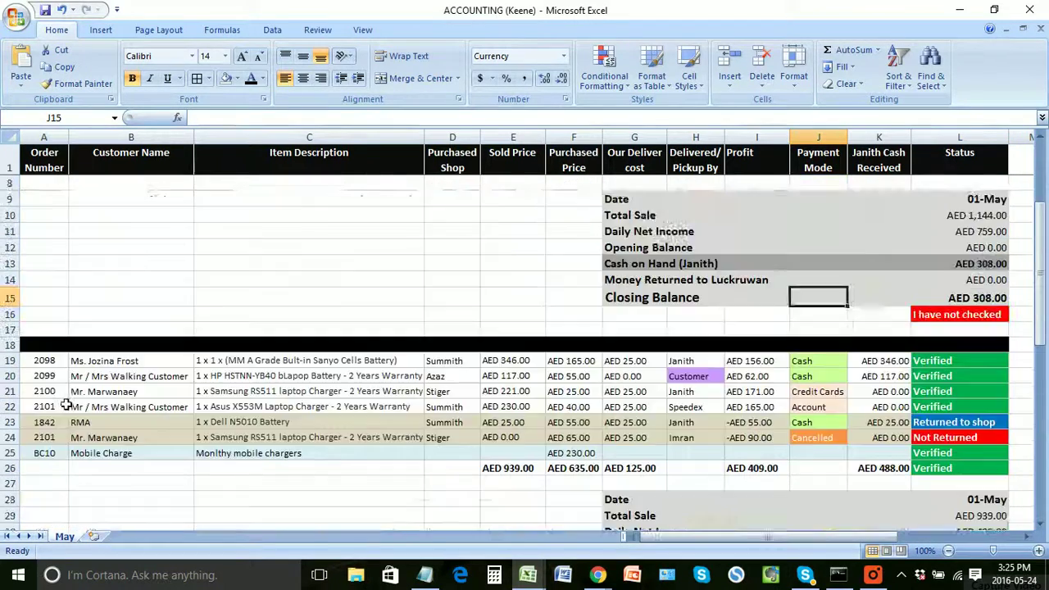
{"action": "left_click", "coordinate": [82, 357]}
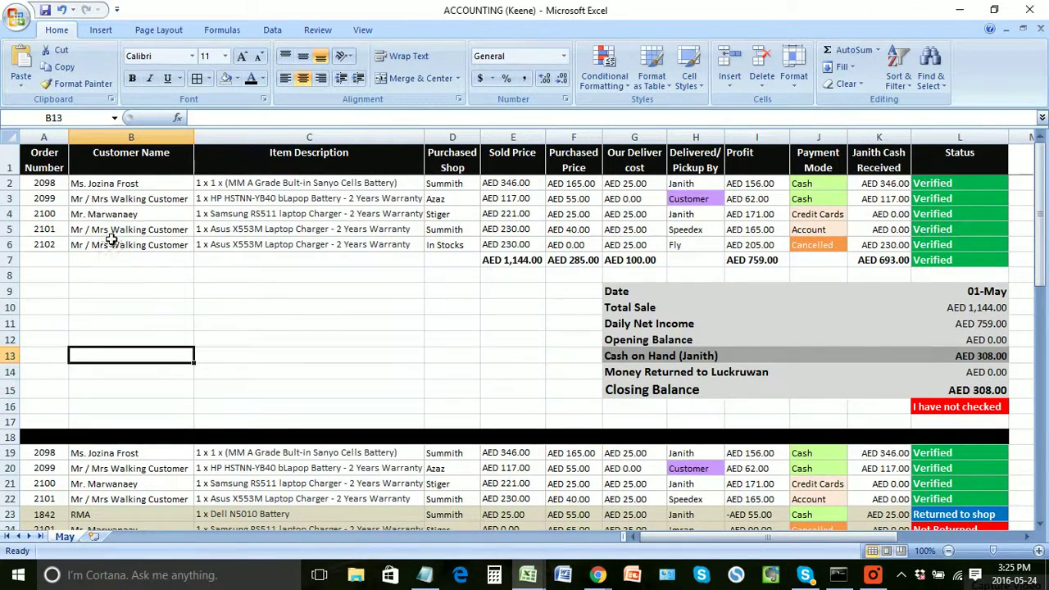
{"action": "left_click", "coordinate": [991, 292]}
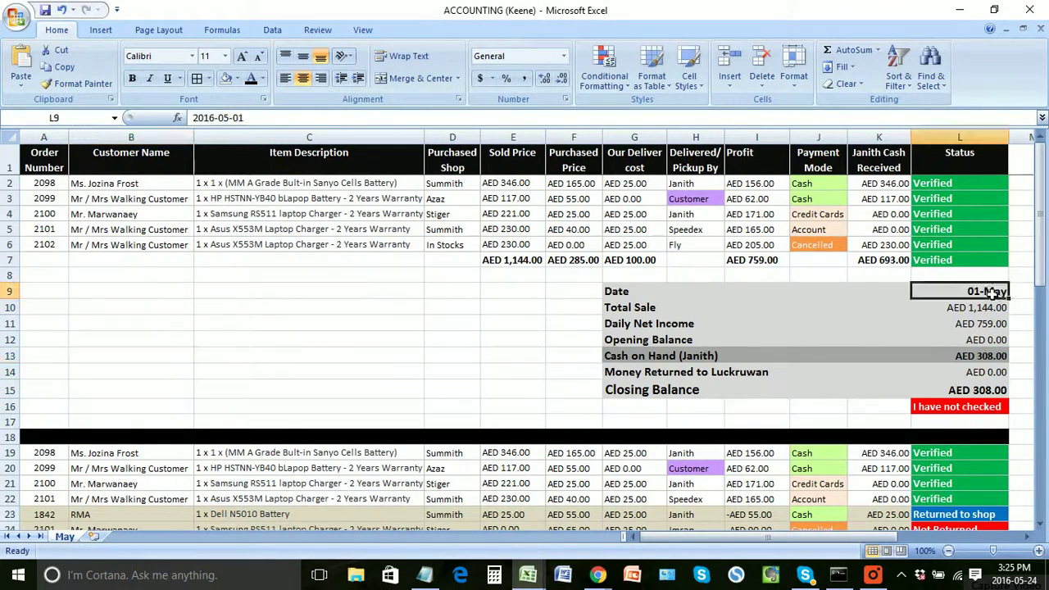
{"action": "scroll", "coordinate": [955, 360], "scroll_direction": "down", "scroll_amount": 5}
{"action": "left_click", "coordinate": [979, 354]}
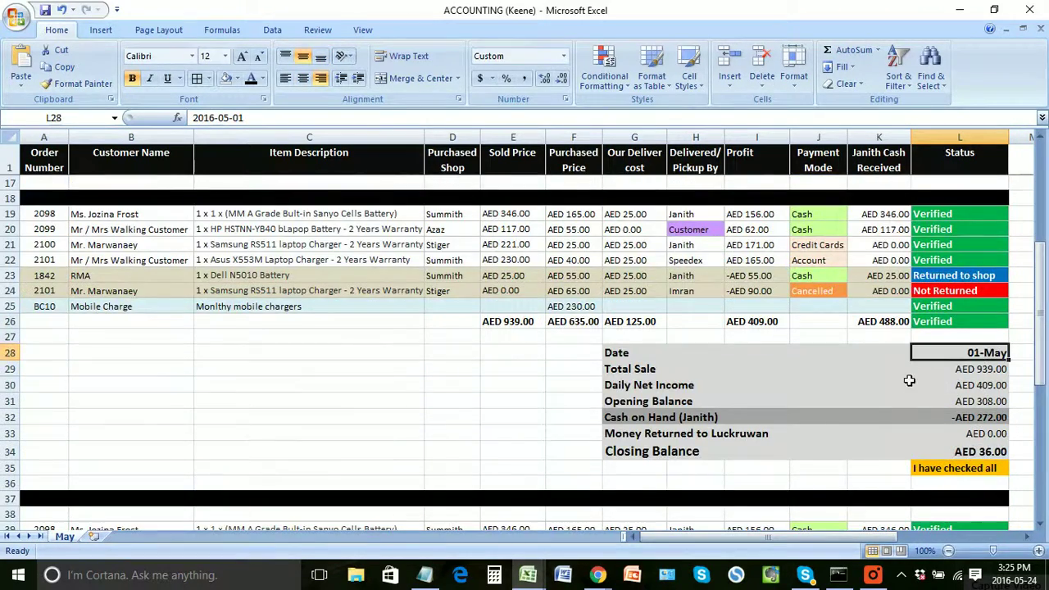
{"action": "scroll", "coordinate": [979, 354], "scroll_direction": "down", "scroll_amount": 5}
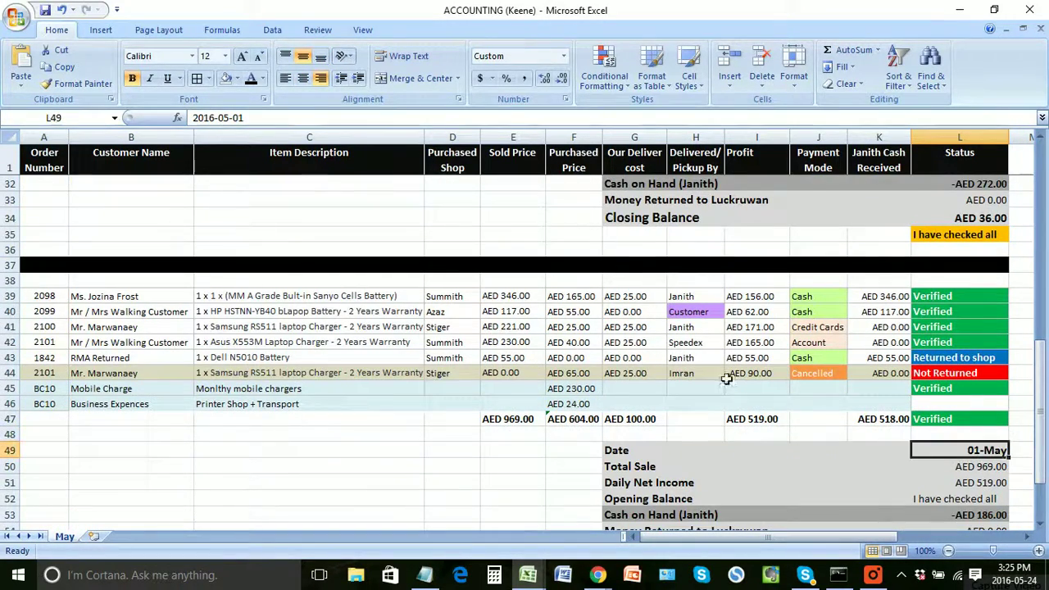
{"action": "left_click", "coordinate": [238, 373]}
{"action": "scroll", "coordinate": [607, 458], "scroll_direction": "down", "scroll_amount": 2}
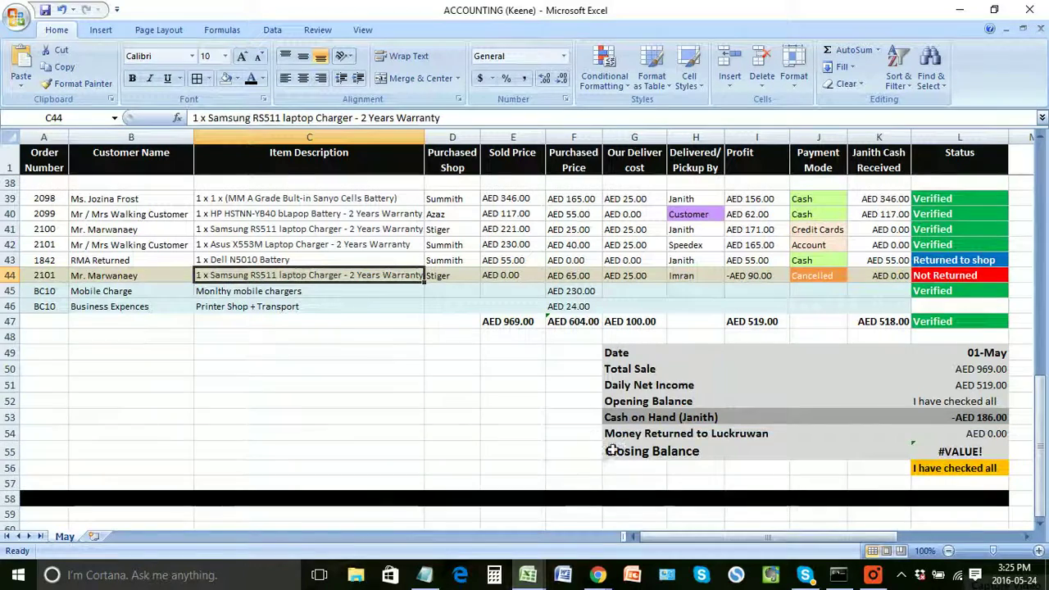
Step: Delete row 41, the Samsung RS511 charger order paid by credit card, from the third block
{"action": "scroll", "coordinate": [607, 457], "scroll_direction": "up", "scroll_amount": 1}
{"action": "left_click", "coordinate": [9, 277]}
{"action": "right_click", "coordinate": [18, 279]}
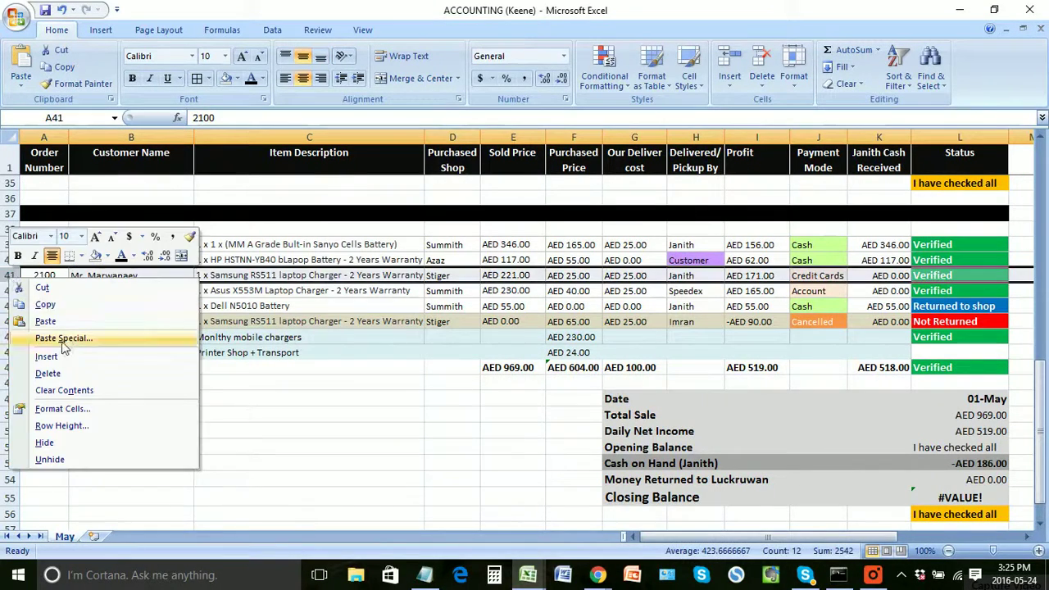
{"action": "left_click", "coordinate": [47, 372]}
{"action": "left_click", "coordinate": [254, 322]}
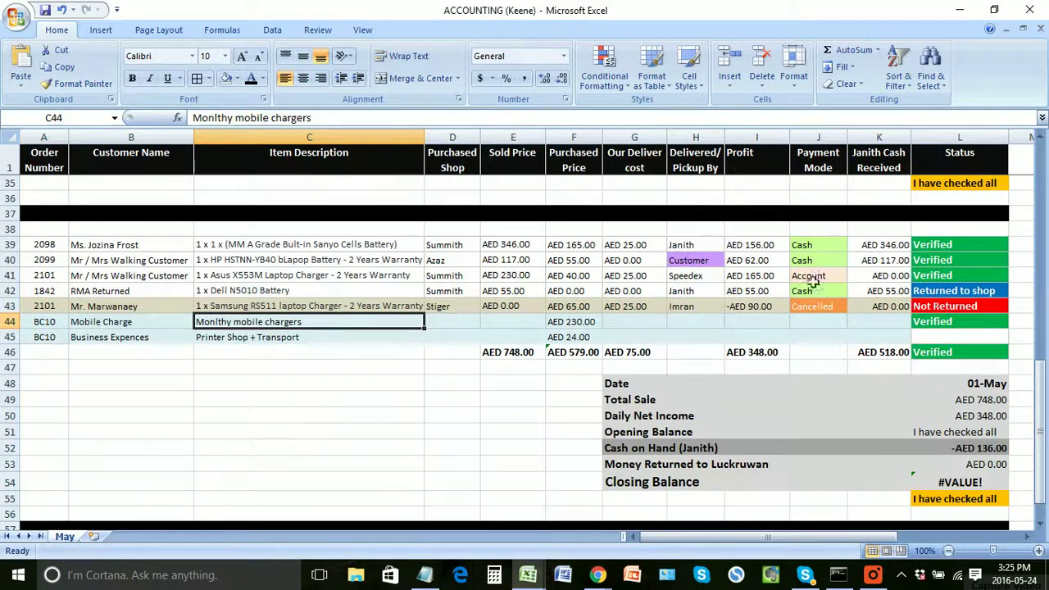
Step: Review the third block's summary in G48:L54 together with the order rows above it
{"action": "scroll", "coordinate": [836, 352], "scroll_direction": "down", "scroll_amount": 2}
{"action": "left_click_drag", "start_coordinate": [663, 293], "coordinate": [1001, 404]}
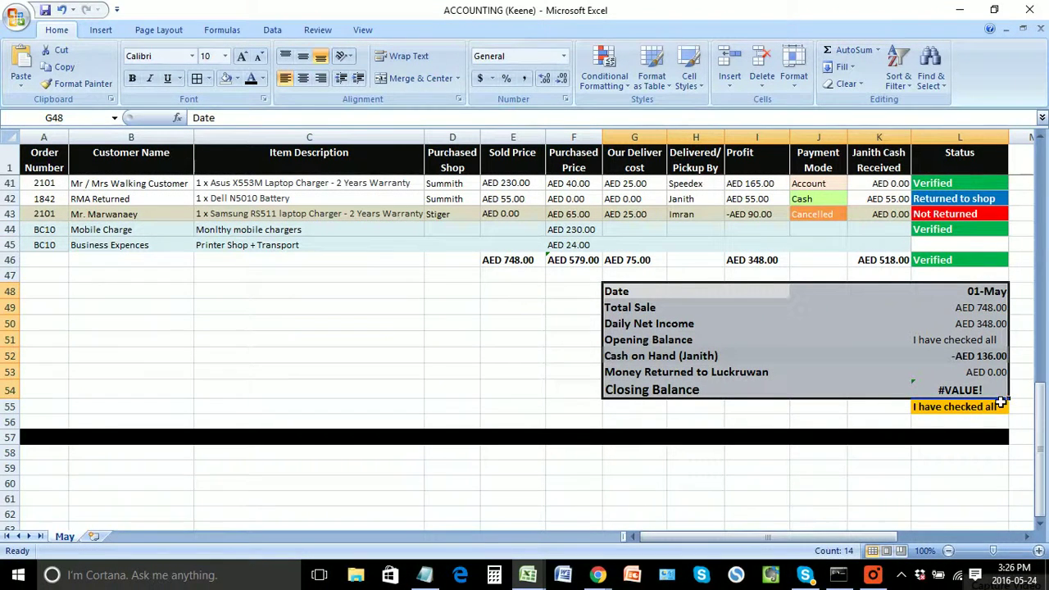
{"action": "left_click", "coordinate": [503, 387]}
{"action": "scroll", "coordinate": [502, 387], "scroll_direction": "up", "scroll_amount": 2}
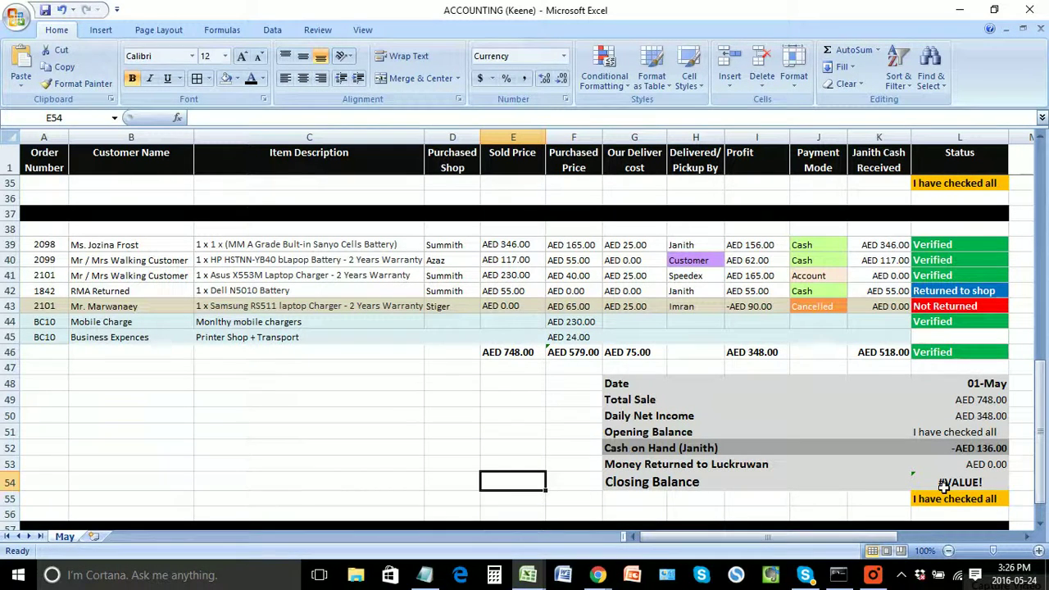
Step: Replace the Opening Balance formula in L51 with =L34, linking it to the previous block's Closing Balance
{"action": "left_click", "coordinate": [938, 435]}
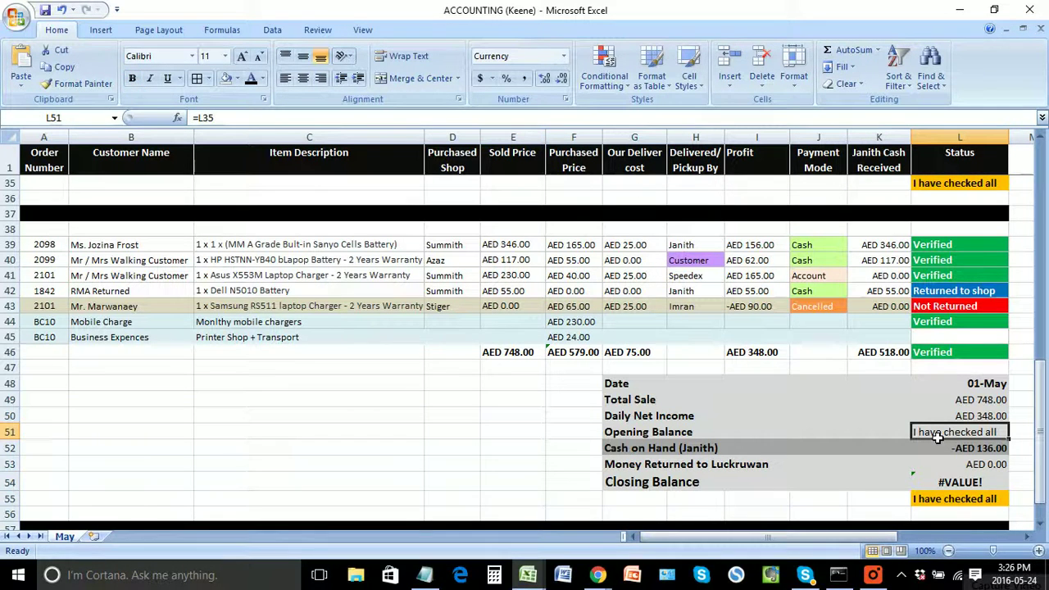
{"action": "type", "text": "="}
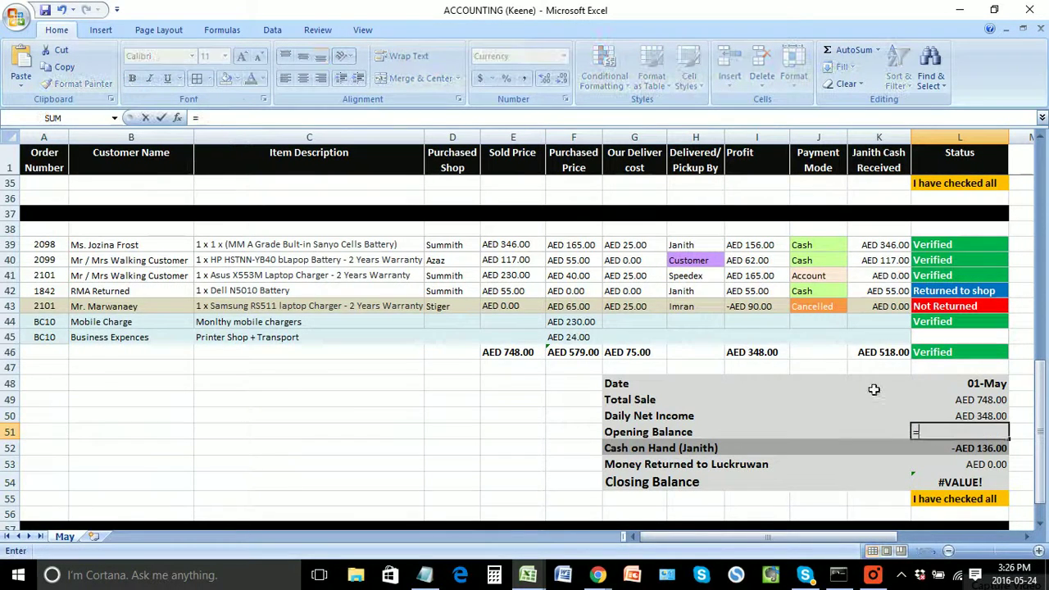
{"action": "scroll", "coordinate": [870, 385], "scroll_direction": "up", "scroll_amount": 3}
{"action": "left_click", "coordinate": [988, 314]}
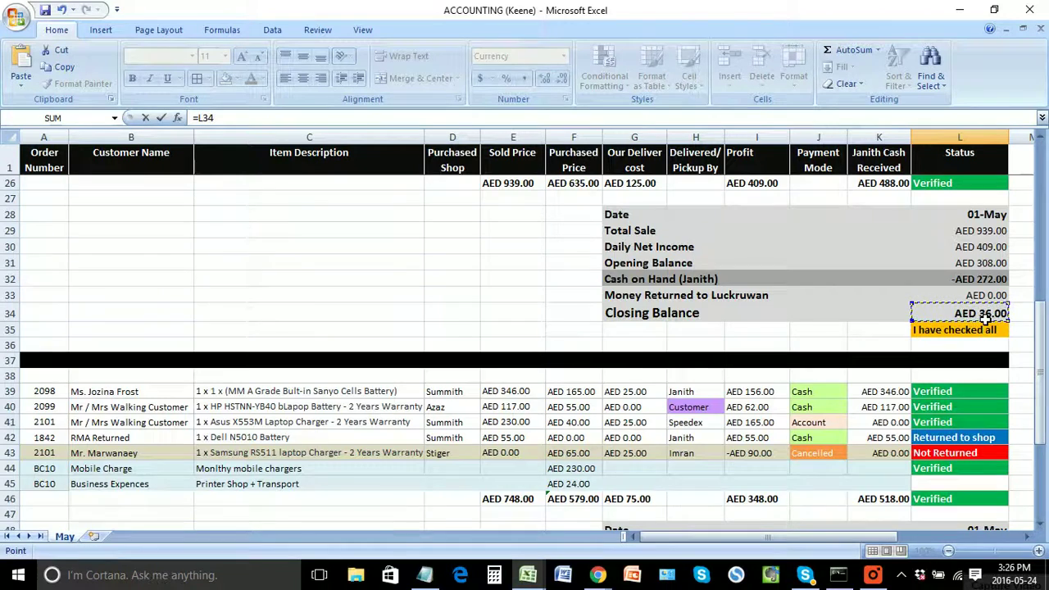
{"action": "key", "text": "Return"}
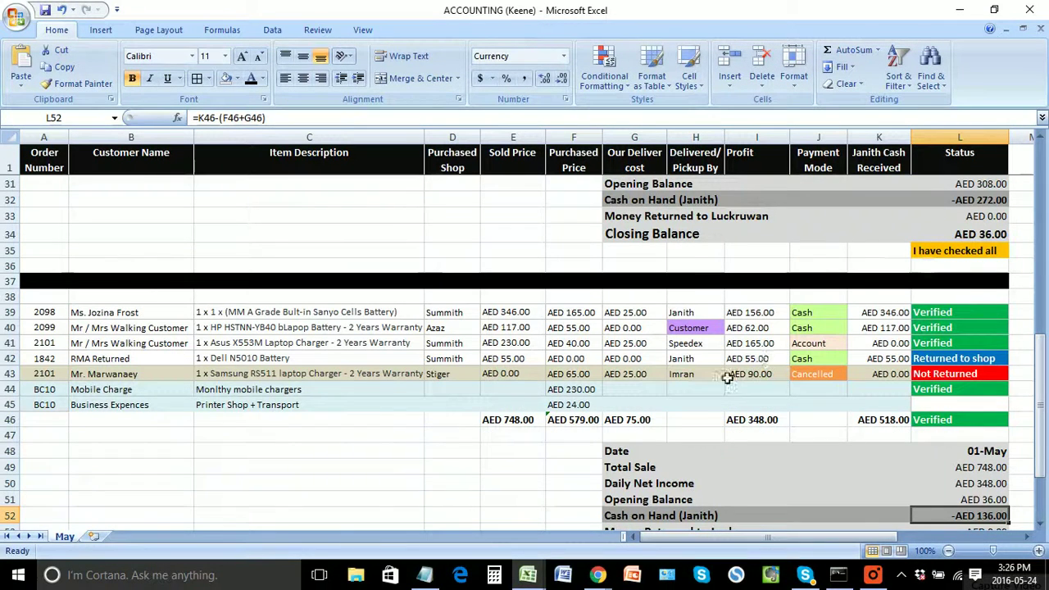
{"action": "scroll", "coordinate": [711, 379], "scroll_direction": "down", "scroll_amount": 4}
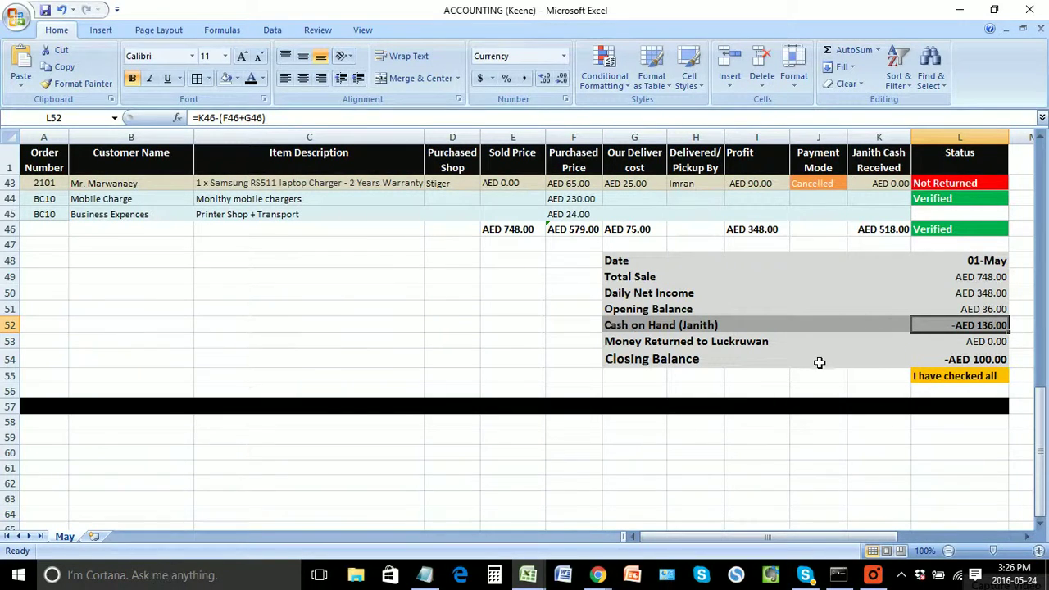
Step: Review the order rows and daily summaries of the first and second blocks in the May sheet
{"action": "scroll", "coordinate": [817, 363], "scroll_direction": "up", "scroll_amount": 8}
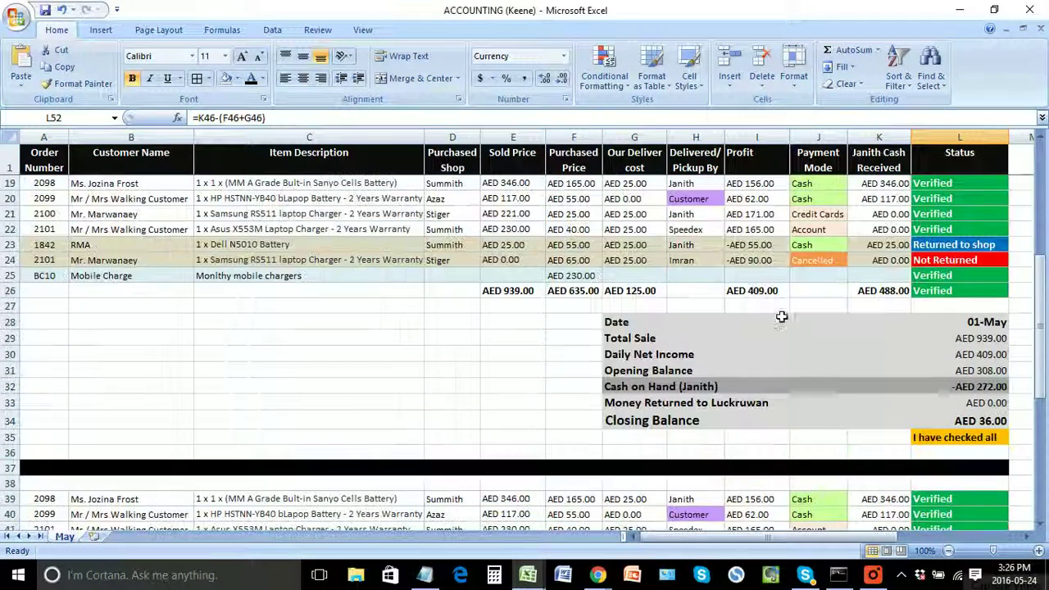
{"action": "left_click", "coordinate": [444, 386]}
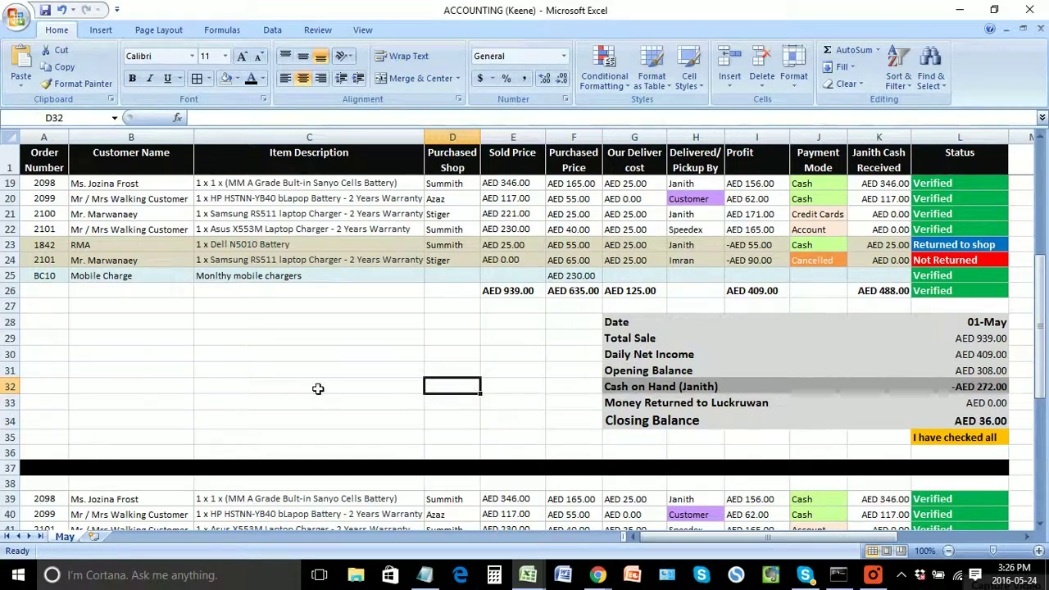
{"action": "scroll", "coordinate": [317, 390], "scroll_direction": "up", "scroll_amount": 3}
{"action": "scroll", "coordinate": [317, 390], "scroll_direction": "up", "scroll_amount": 3}
{"action": "scroll", "coordinate": [299, 423], "scroll_direction": "down", "scroll_amount": 3}
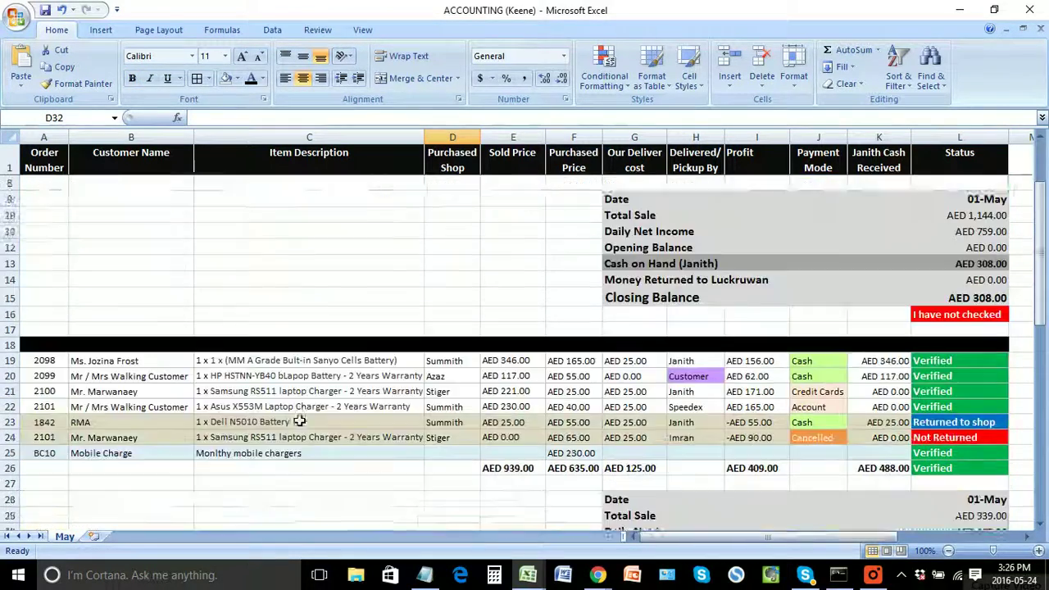
{"action": "scroll", "coordinate": [300, 423], "scroll_direction": "up", "scroll_amount": 3}
{"action": "left_click", "coordinate": [57, 184]}
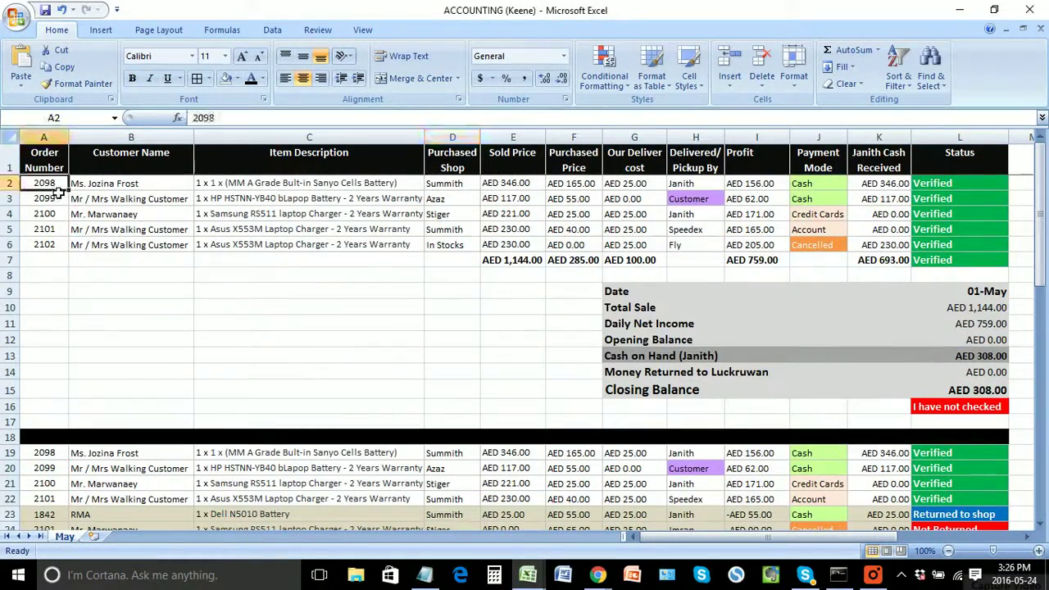
{"action": "scroll", "coordinate": [193, 408], "scroll_direction": "down", "scroll_amount": 5}
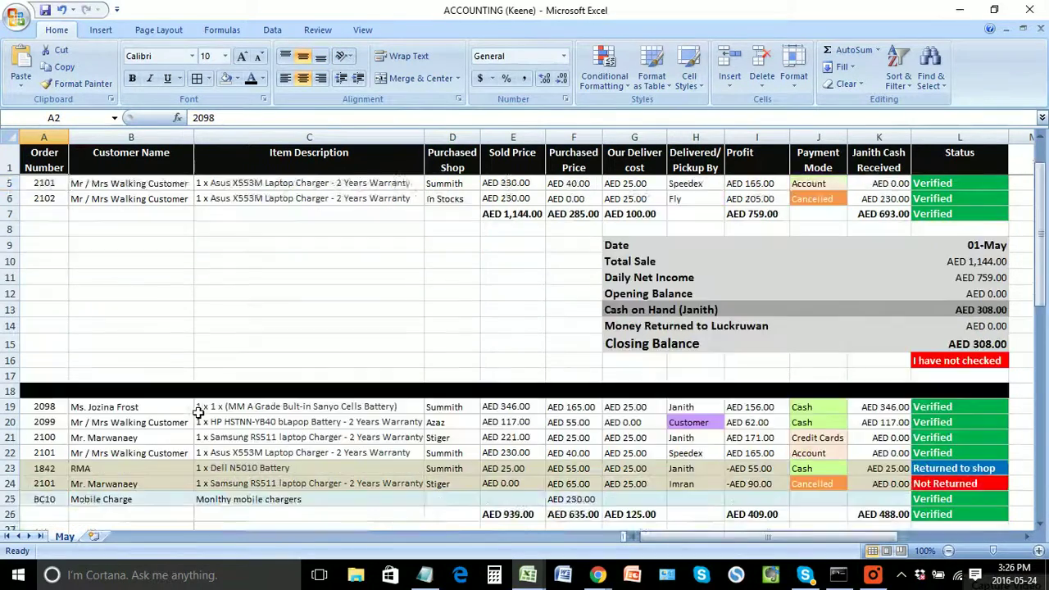
{"action": "left_click", "coordinate": [200, 432]}
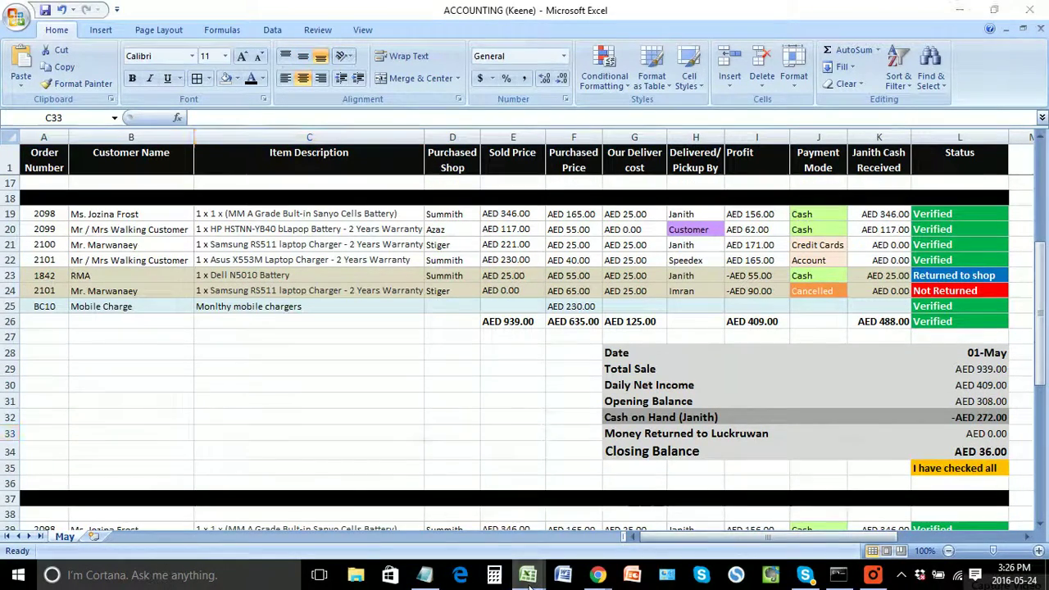
Step: Switch to the Sales Sheet (Keene) (4) workbook and view its Expenses, Shipping and Profits and Balance columns
{"action": "mouse_move", "coordinate": [527, 574]}
{"action": "left_click", "coordinate": [590, 508]}
{"action": "scroll", "coordinate": [492, 360], "scroll_direction": "down", "scroll_amount": 3}
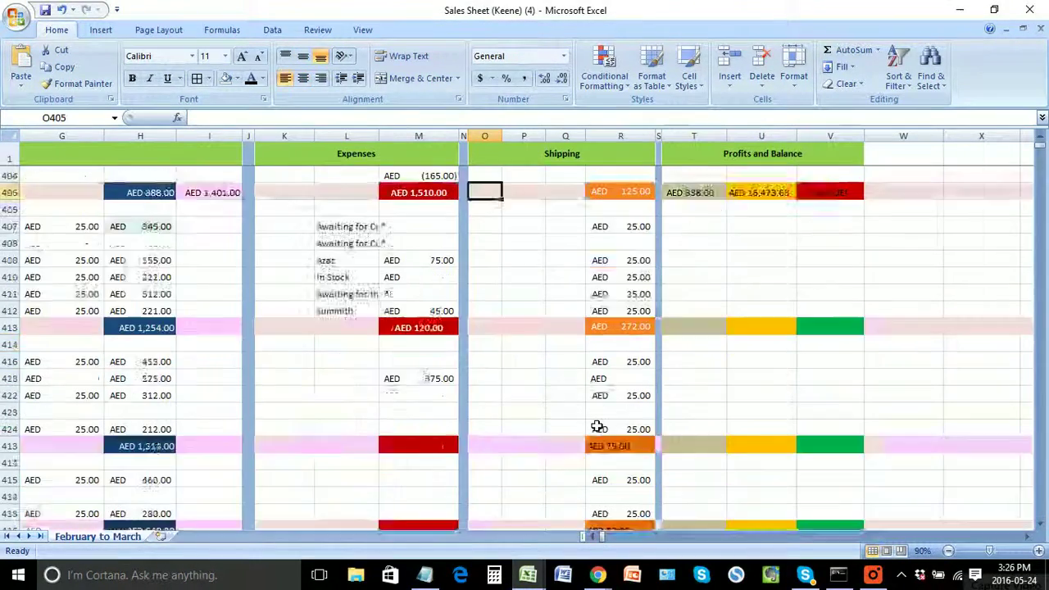
{"action": "scroll", "coordinate": [579, 418], "scroll_direction": "up", "scroll_amount": 9}
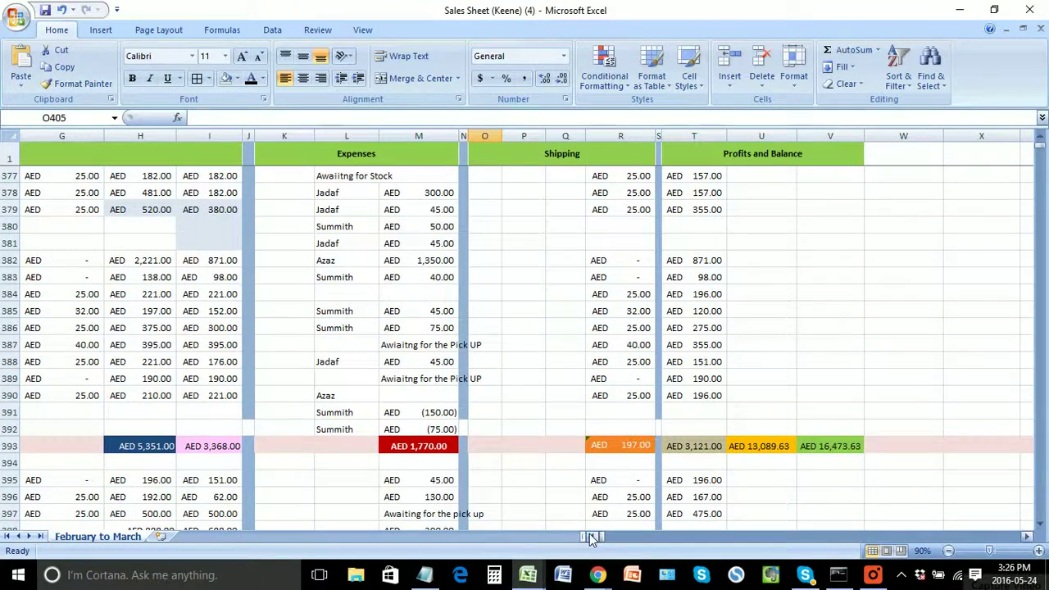
Step: Switch to the Accounting Summery (24-1-2016) (1) workbook and examine the cancelled orders in rows 10 and 11
{"action": "mouse_move", "coordinate": [525, 585]}
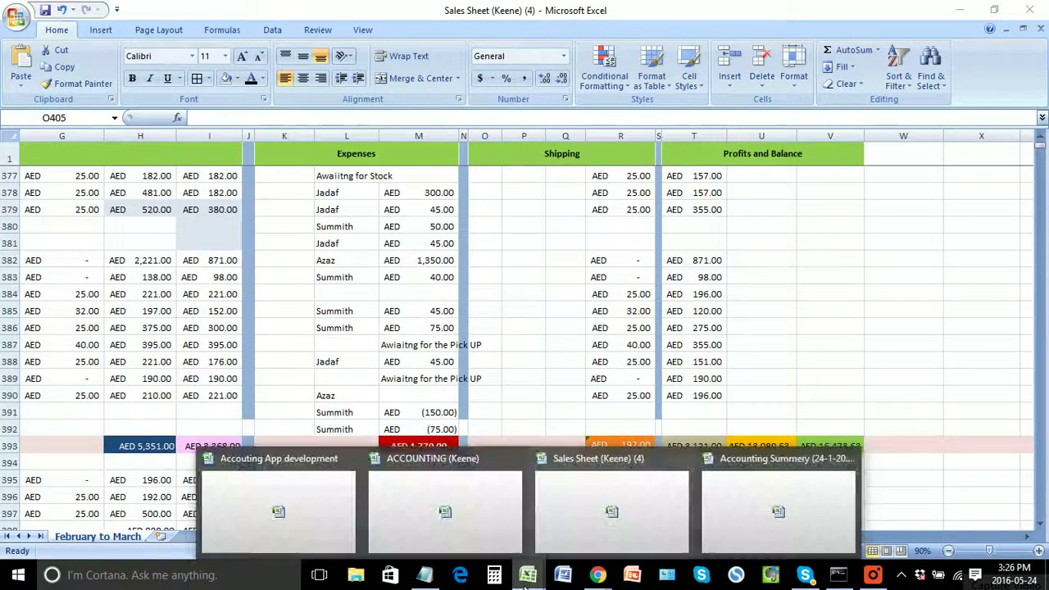
{"action": "left_click", "coordinate": [742, 509]}
{"action": "left_click", "coordinate": [590, 407]}
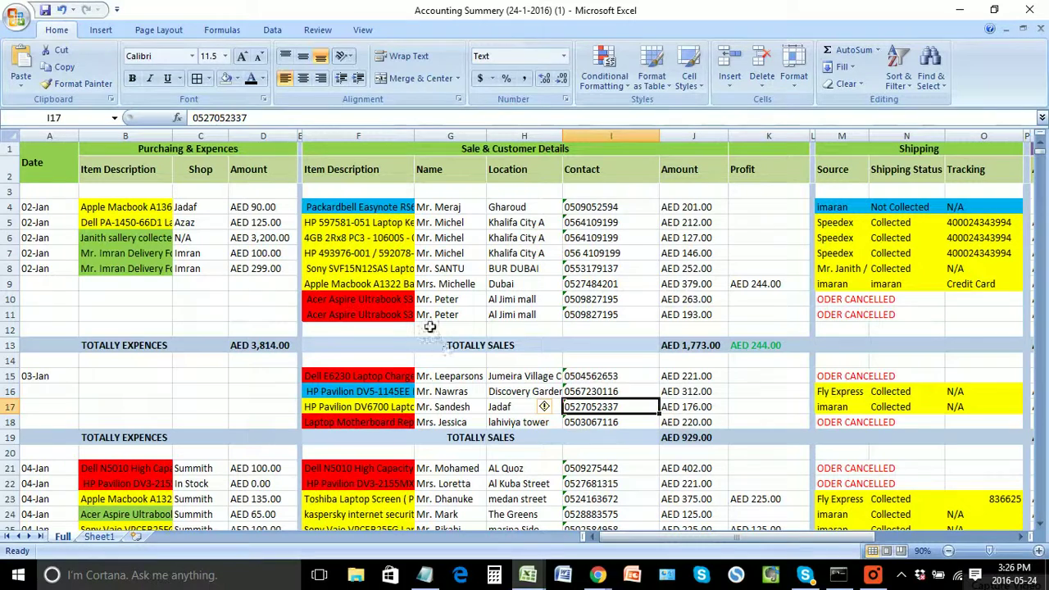
{"action": "left_click", "coordinate": [778, 315]}
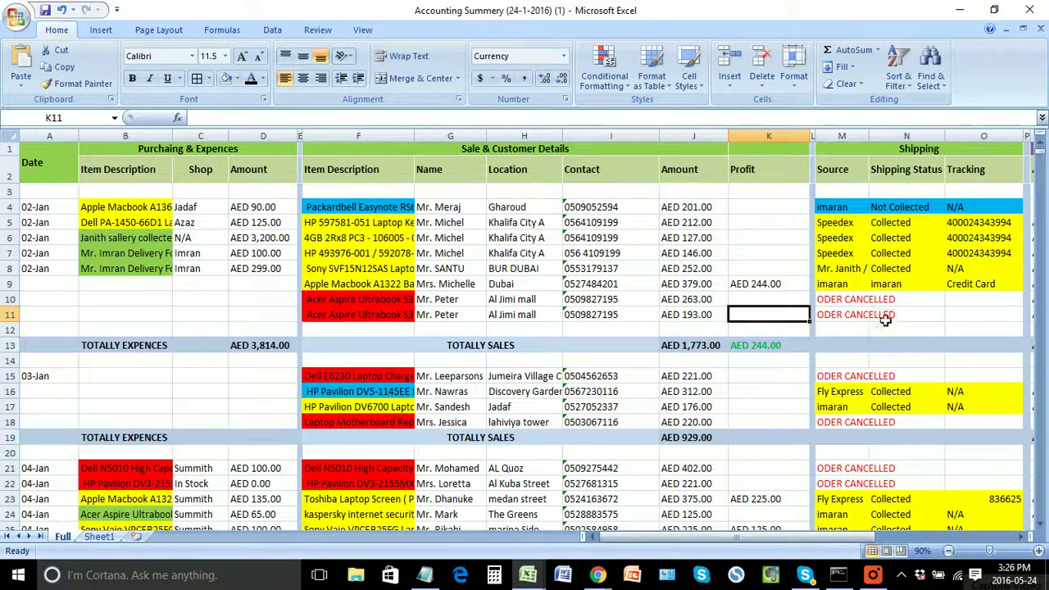
{"action": "left_click", "coordinate": [453, 303]}
Step: View the Bigcommerce All Orders list in Chrome, and return to the Accounting Summery workbook to look through its January sales and expenses
{"action": "mouse_move", "coordinate": [595, 567]}
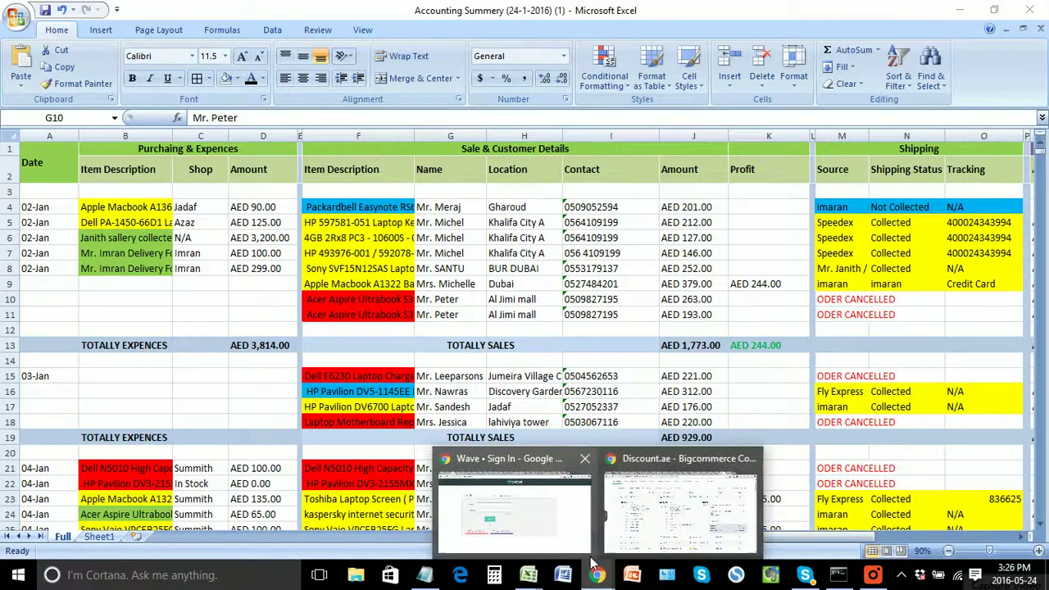
{"action": "left_click", "coordinate": [680, 508]}
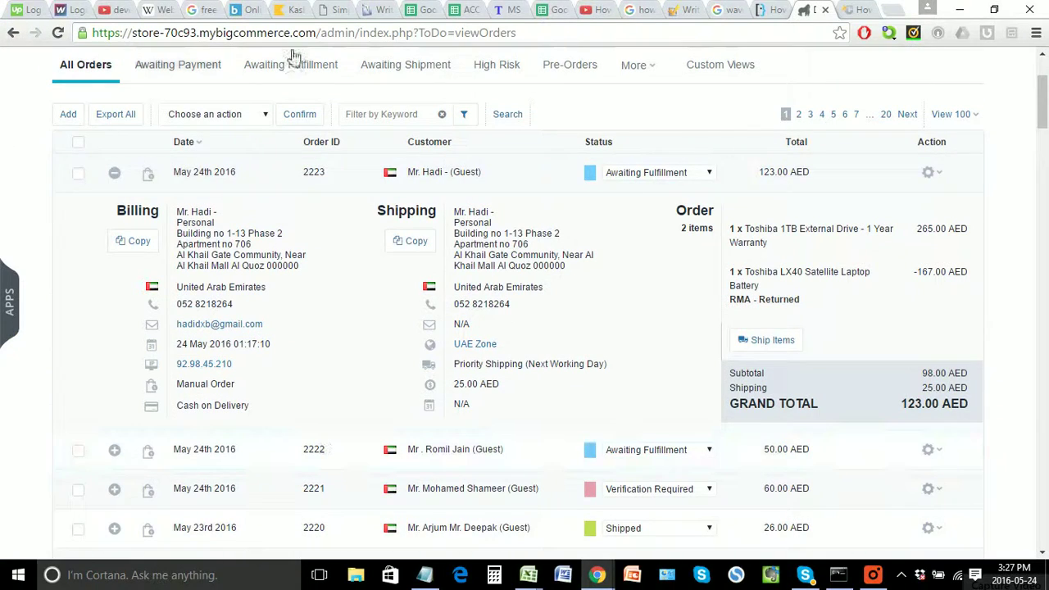
{"action": "left_click", "coordinate": [957, 11]}
{"action": "left_click", "coordinate": [768, 236]}
{"action": "scroll", "coordinate": [823, 370], "scroll_direction": "down", "scroll_amount": 5}
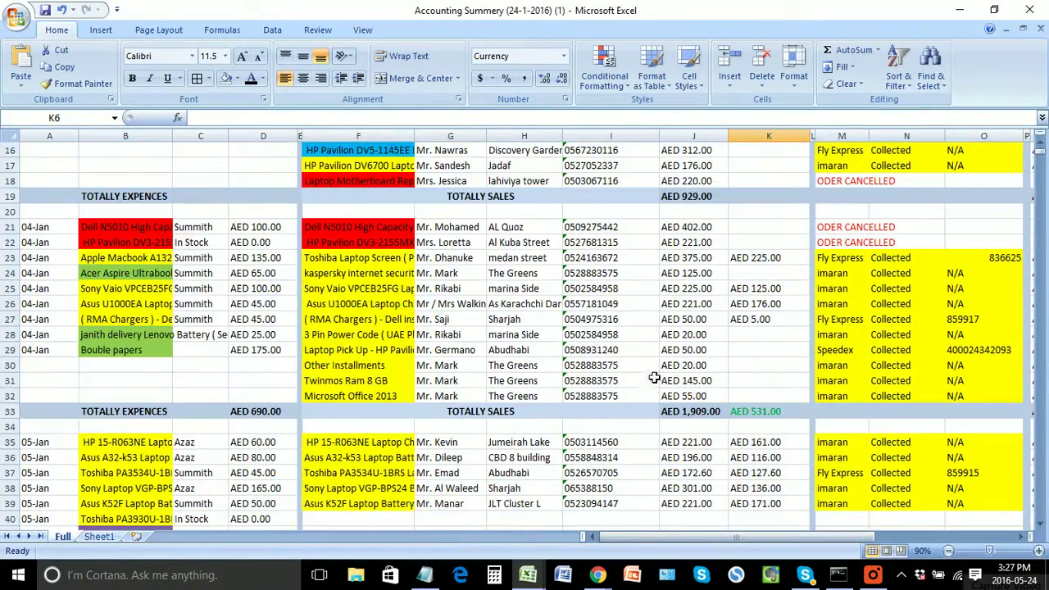
{"action": "scroll", "coordinate": [654, 377], "scroll_direction": "up", "scroll_amount": 5}
Step: Switch to the Sales Sheet (Keene) (4) workbook and examine the 15-May returned battery entries in C391 and C392
{"action": "mouse_move", "coordinate": [528, 575]}
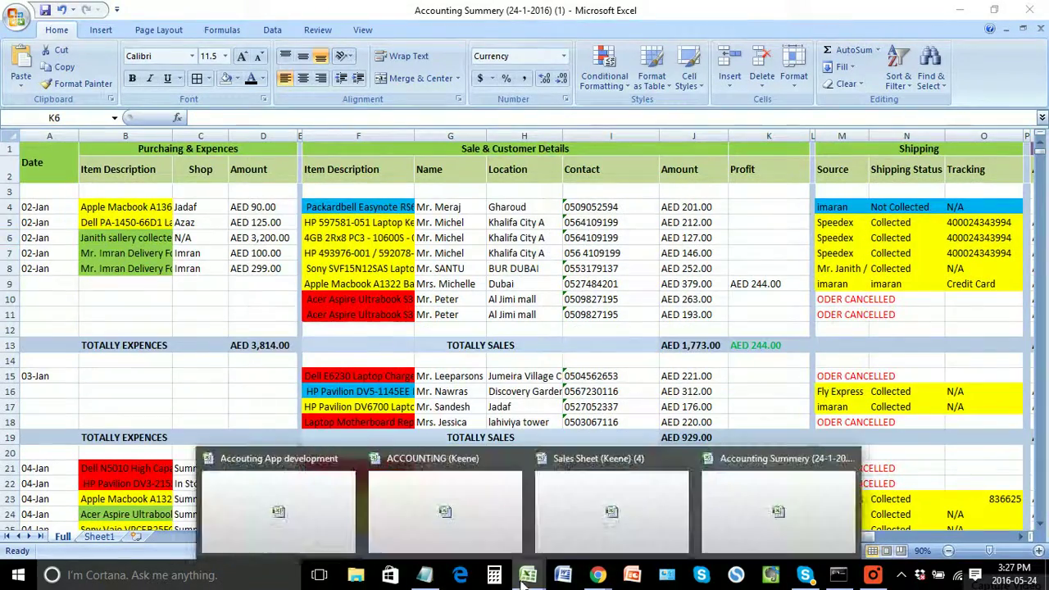
{"action": "left_click", "coordinate": [625, 518]}
{"action": "left_click", "coordinate": [526, 426]}
{"action": "left_click", "coordinate": [553, 536]}
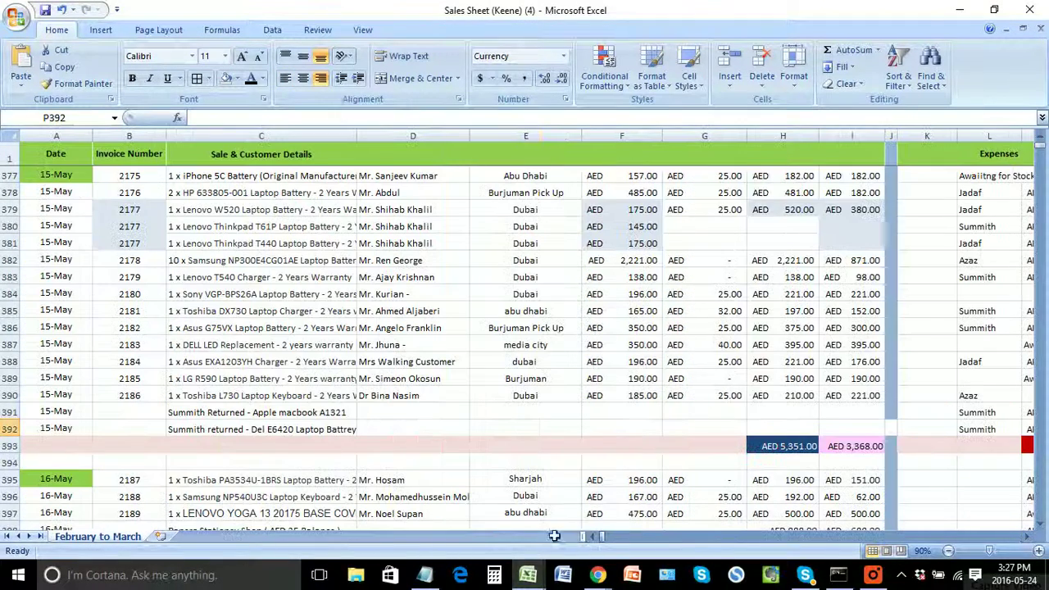
{"action": "left_click", "coordinate": [495, 464]}
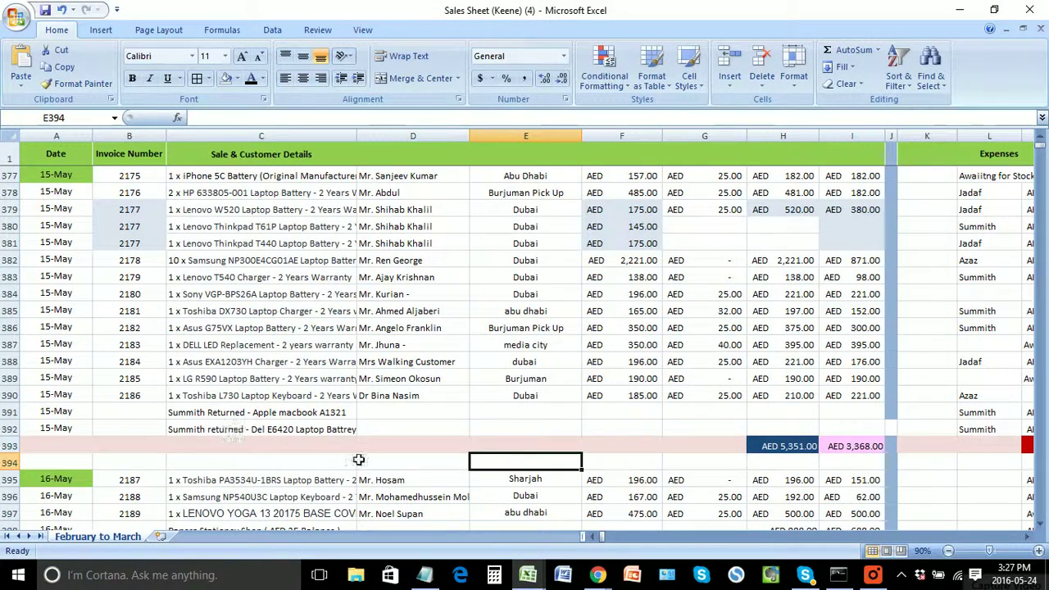
{"action": "left_click", "coordinate": [191, 384]}
{"action": "left_click", "coordinate": [318, 413]}
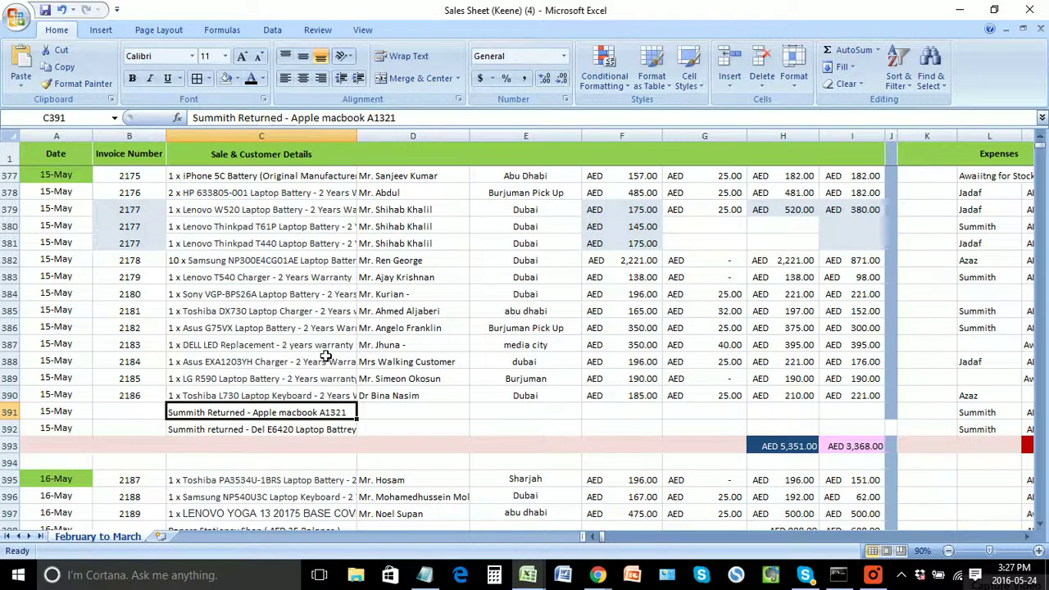
{"action": "left_click", "coordinate": [211, 430]}
Step: Check the 15-May sale amounts in H384, H385 and H387
{"action": "left_click", "coordinate": [278, 316]}
{"action": "left_click", "coordinate": [762, 294]}
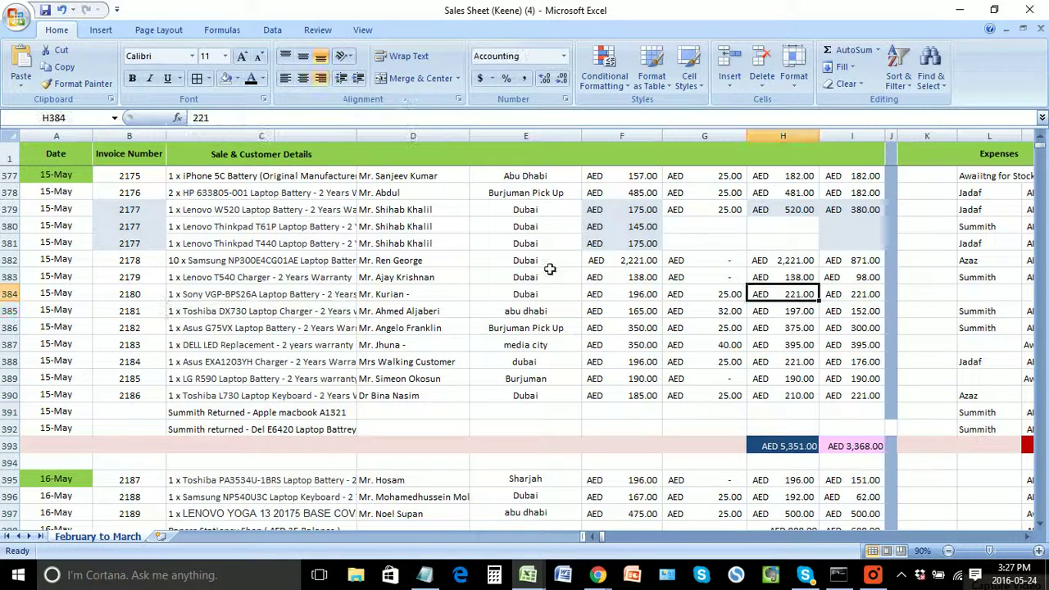
{"action": "left_click", "coordinate": [548, 264]}
{"action": "left_click", "coordinate": [782, 310]}
{"action": "left_click", "coordinate": [764, 347]}
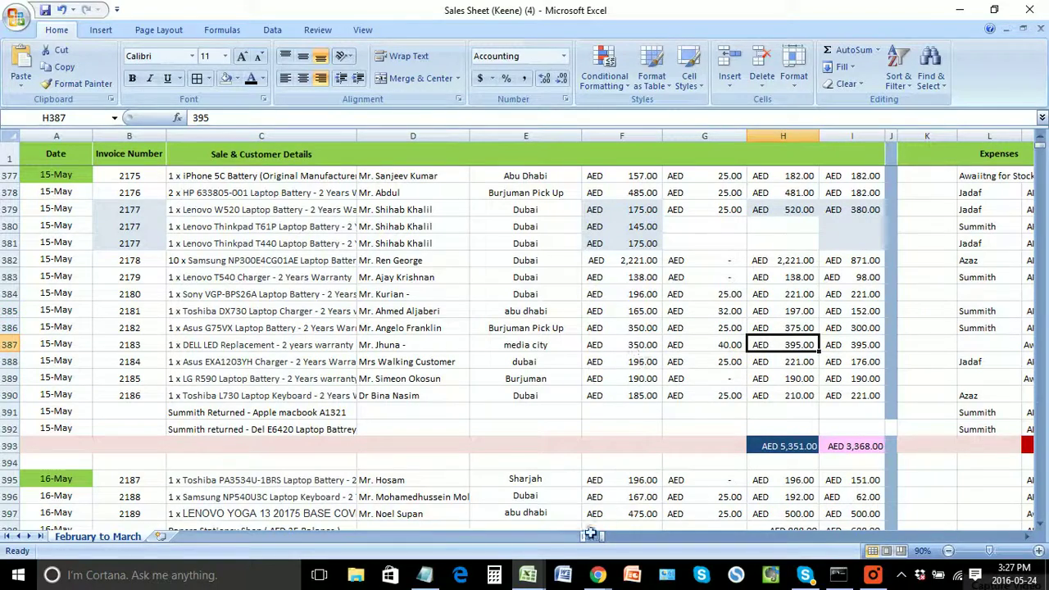
Step: Switch to the ACCOUNTING (Keene) workbook and check the first block's Status column and daily summary
{"action": "mouse_move", "coordinate": [528, 574]}
{"action": "left_click", "coordinate": [453, 524]}
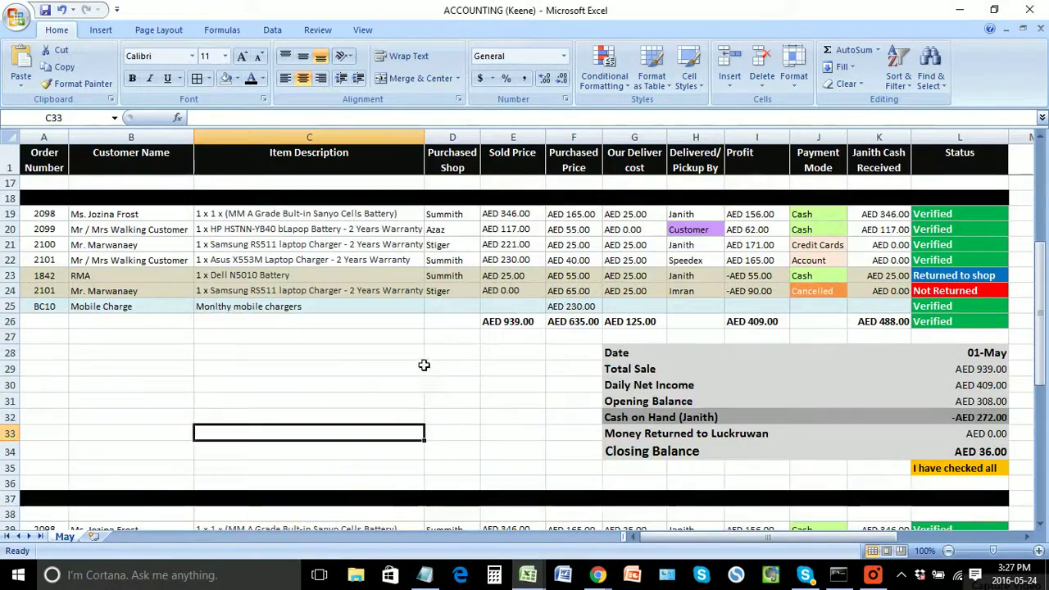
{"action": "left_click", "coordinate": [414, 321]}
{"action": "scroll", "coordinate": [458, 345], "scroll_direction": "up", "scroll_amount": 5}
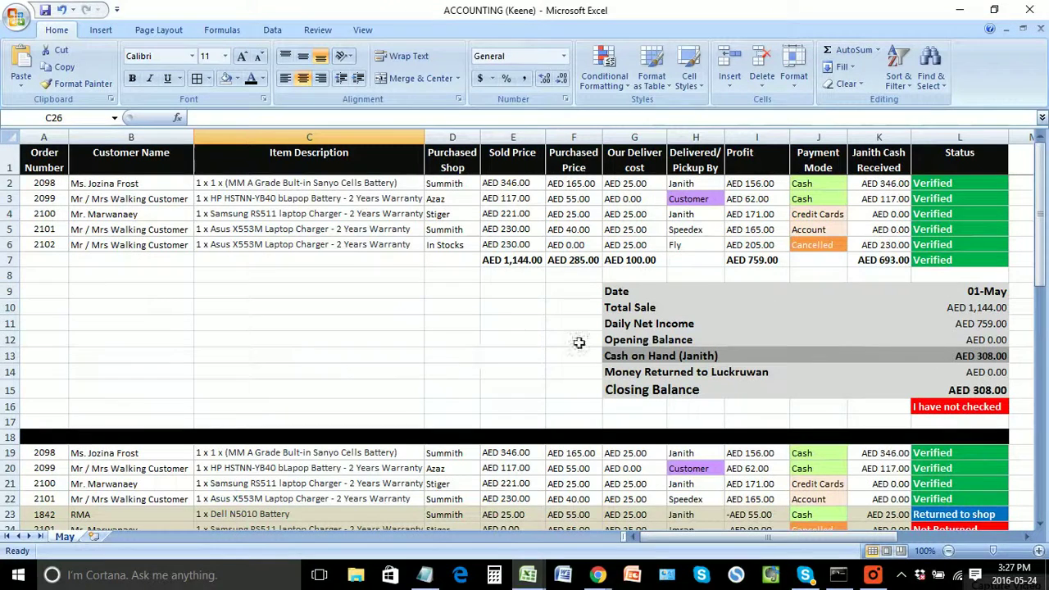
{"action": "left_click", "coordinate": [999, 185]}
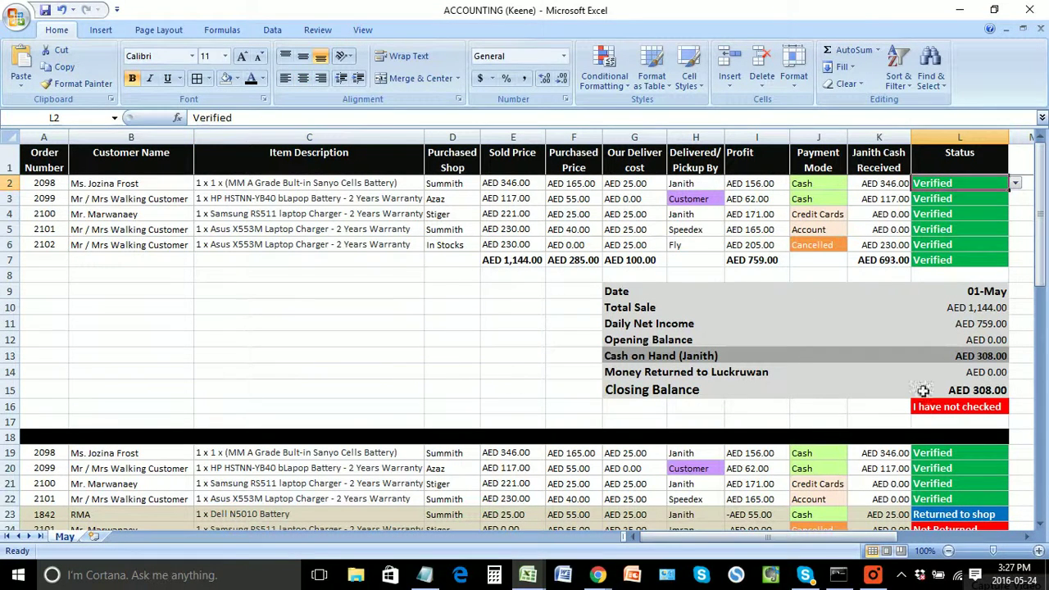
{"action": "left_click", "coordinate": [508, 360]}
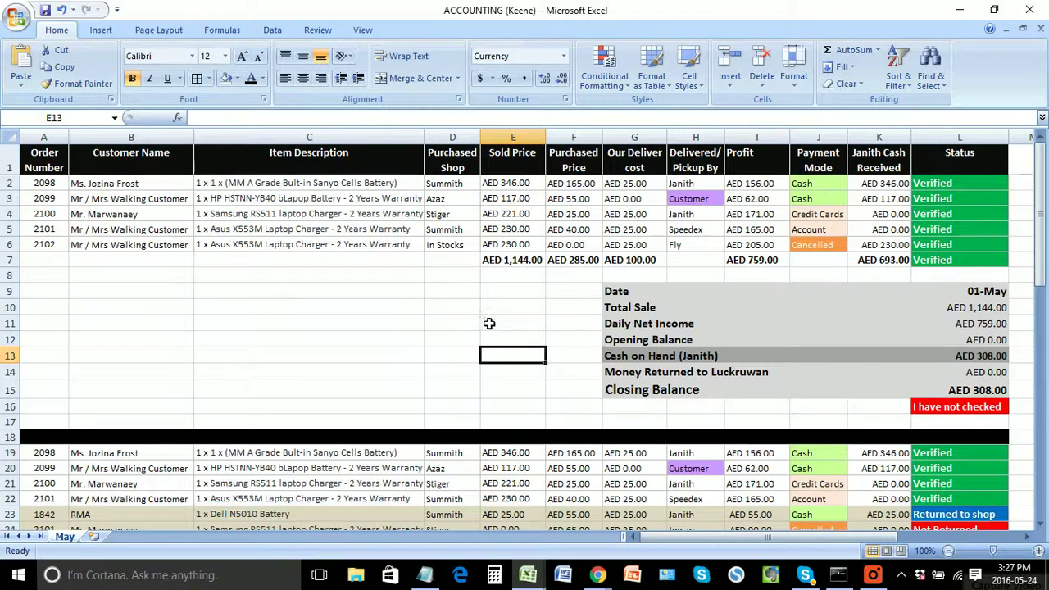
Step: Examine the Asus X553M laptop charger orders in C5 and C6 and the empty cells beneath them
{"action": "left_click", "coordinate": [309, 243]}
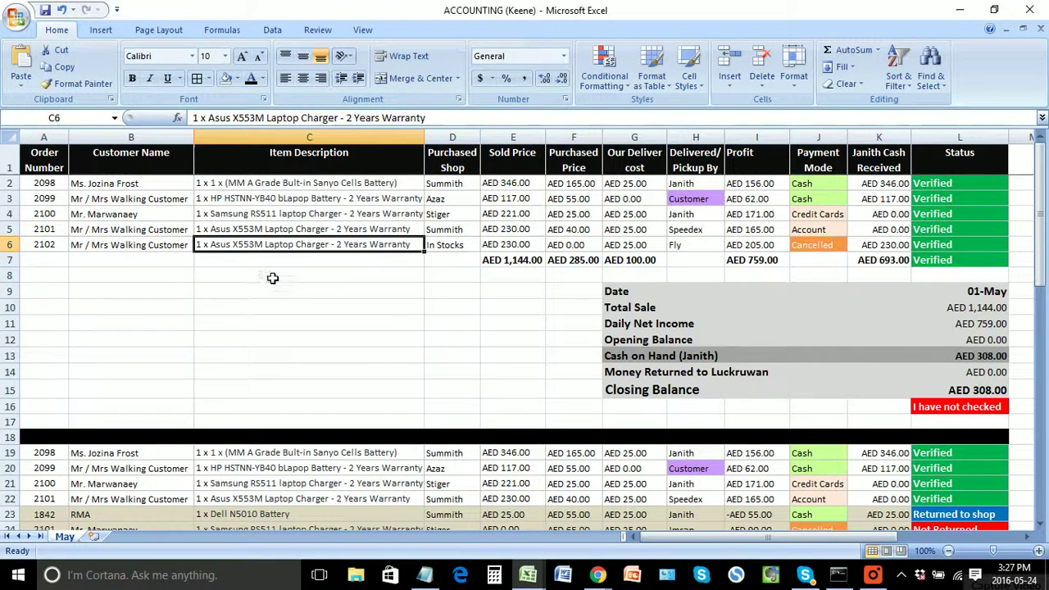
{"action": "left_click", "coordinate": [192, 277]}
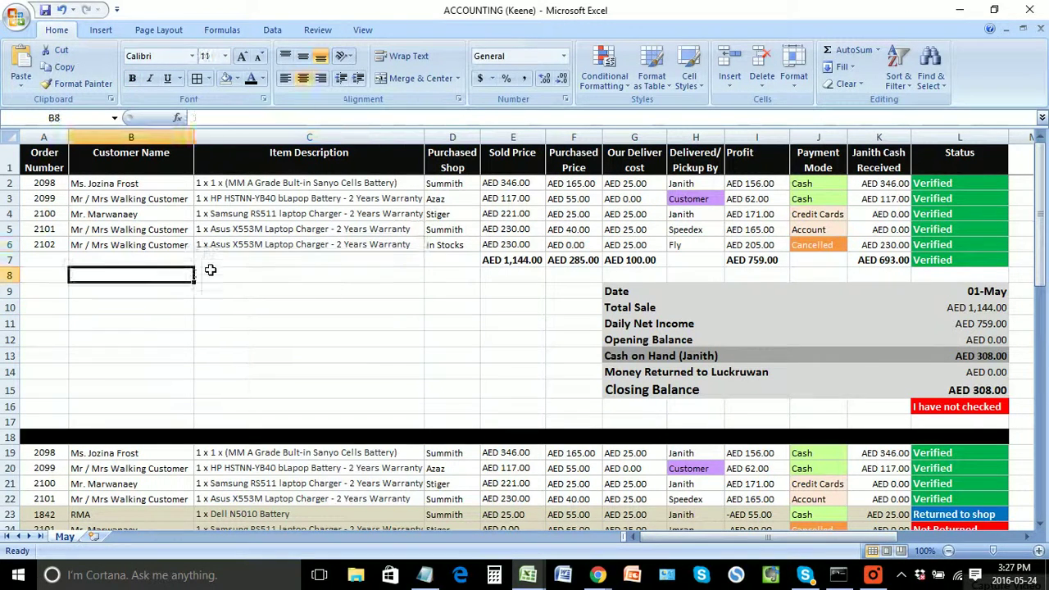
{"action": "left_click", "coordinate": [257, 261]}
{"action": "left_click", "coordinate": [243, 232]}
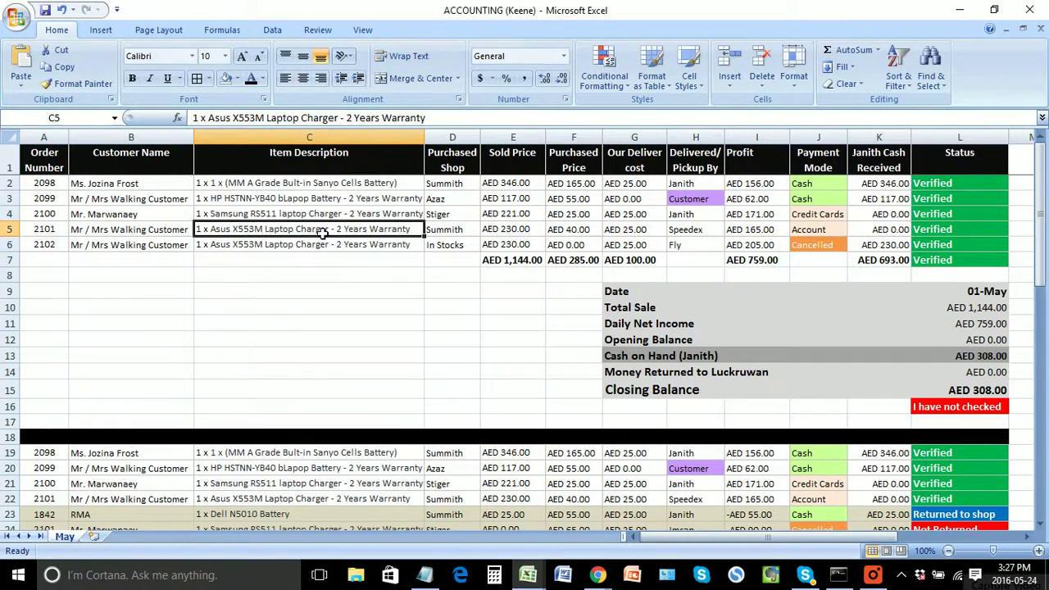
{"action": "left_click", "coordinate": [223, 263]}
{"action": "key", "text": "Up"}
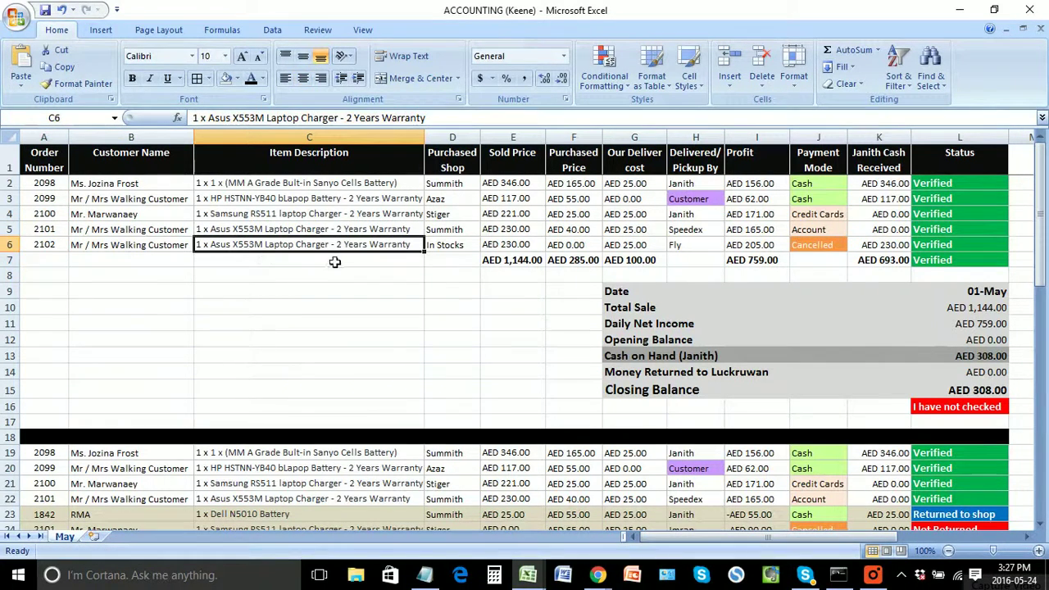
Step: Compare the first block's order rows with the RMA, cancelled and expense rows in the blocks below
{"action": "scroll", "coordinate": [244, 389], "scroll_direction": "down", "scroll_amount": 4}
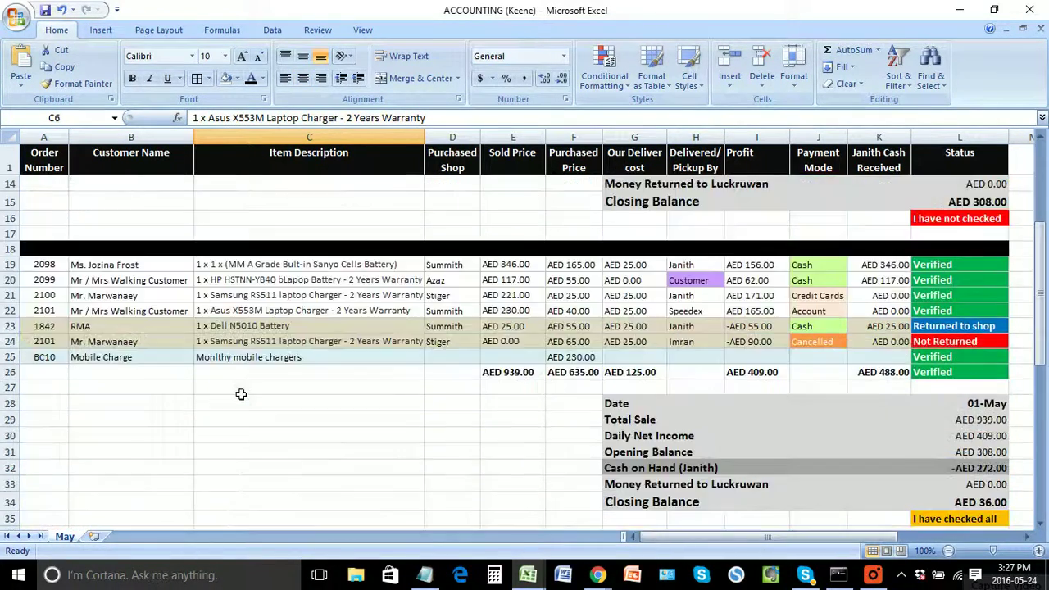
{"action": "scroll", "coordinate": [270, 377], "scroll_direction": "up", "scroll_amount": 4}
{"action": "left_click", "coordinate": [295, 309]}
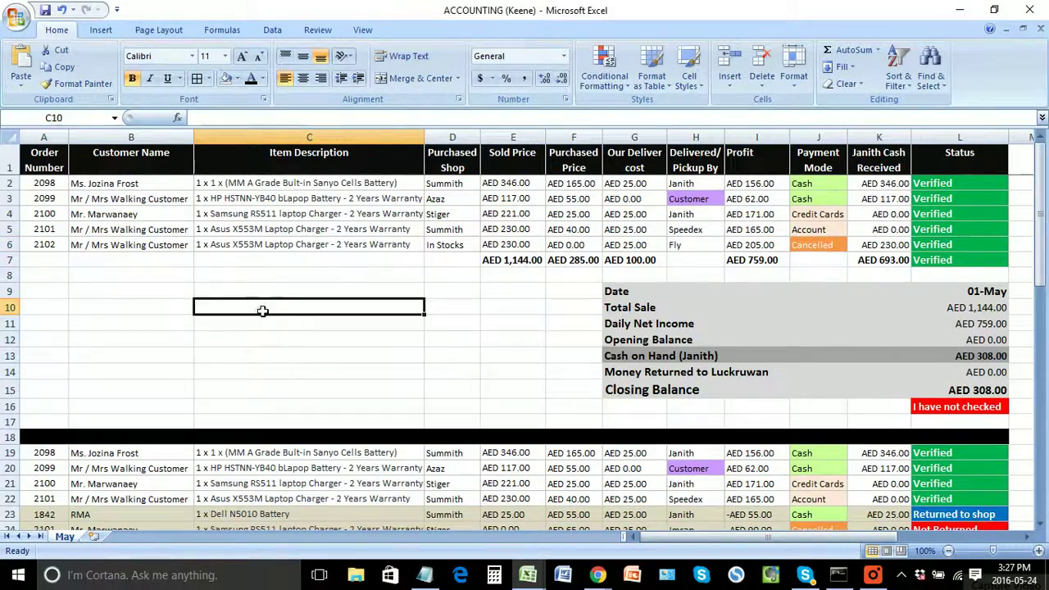
{"action": "scroll", "coordinate": [258, 307], "scroll_direction": "down", "scroll_amount": 11}
{"action": "scroll", "coordinate": [277, 309], "scroll_direction": "up", "scroll_amount": 11}
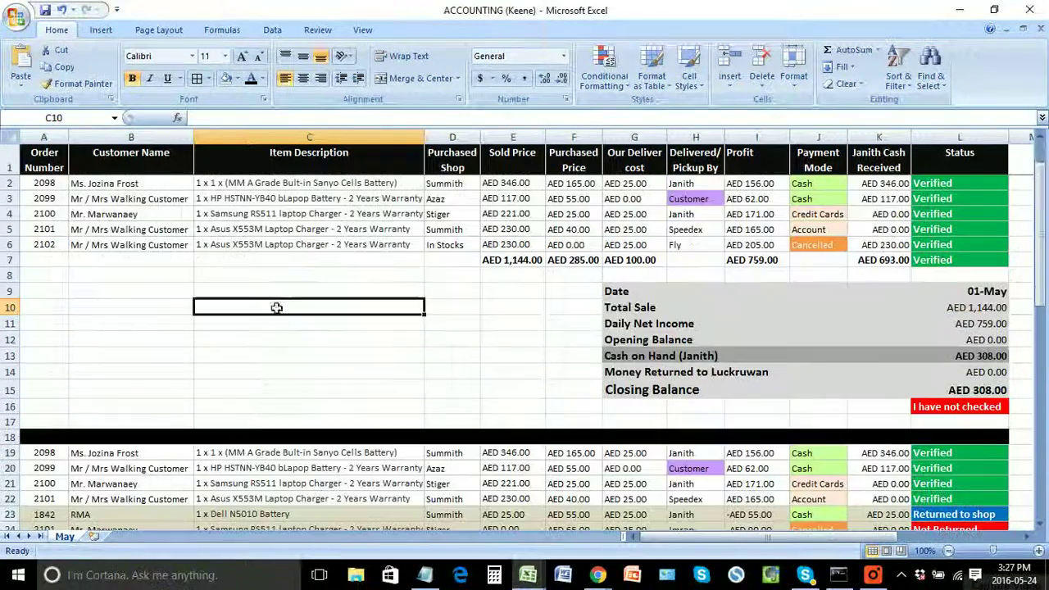
{"action": "left_click", "coordinate": [264, 345]}
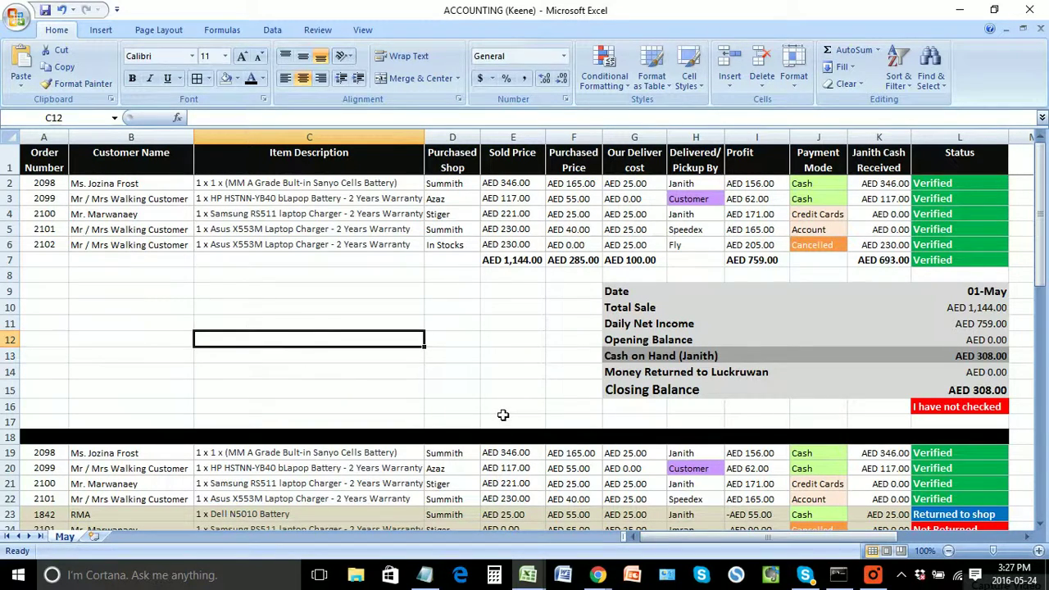
Step: Switch to the Sales Sheet (Keene) (4) workbook and review the returned battery entry in C392 and the 14-May returns above
{"action": "mouse_move", "coordinate": [526, 569]}
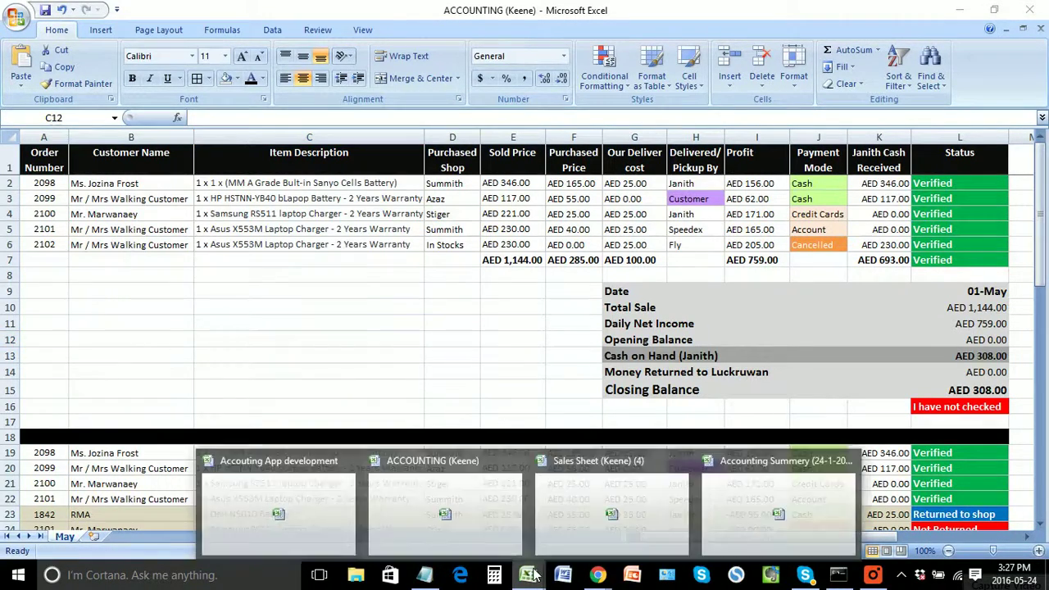
{"action": "left_click", "coordinate": [611, 502]}
{"action": "left_click", "coordinate": [200, 393]}
{"action": "left_click", "coordinate": [291, 430]}
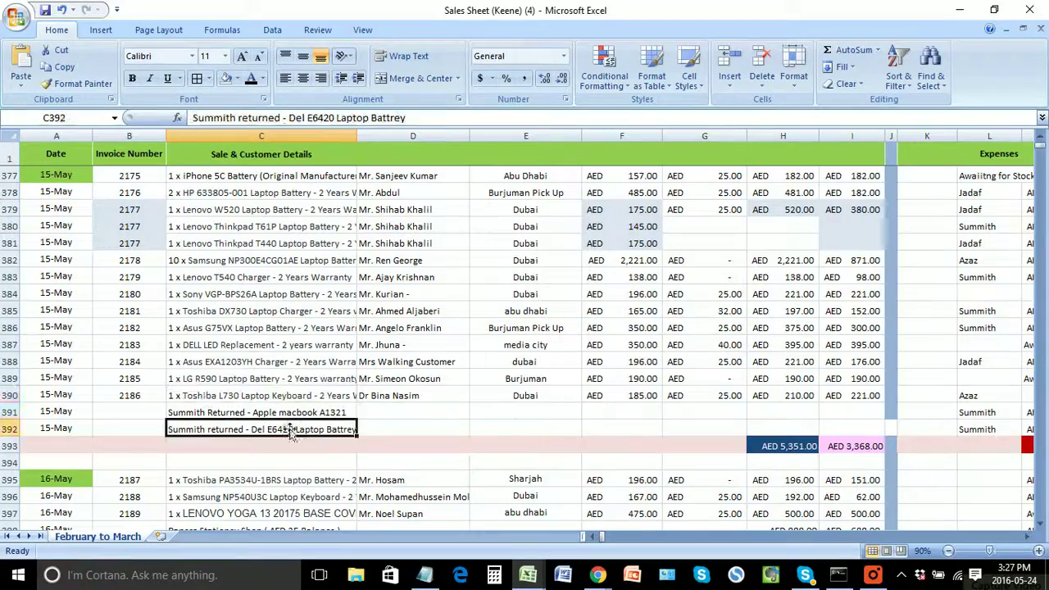
{"action": "scroll", "coordinate": [338, 347], "scroll_direction": "up", "scroll_amount": 5}
{"action": "scroll", "coordinate": [902, 425], "scroll_direction": "down", "scroll_amount": 1}
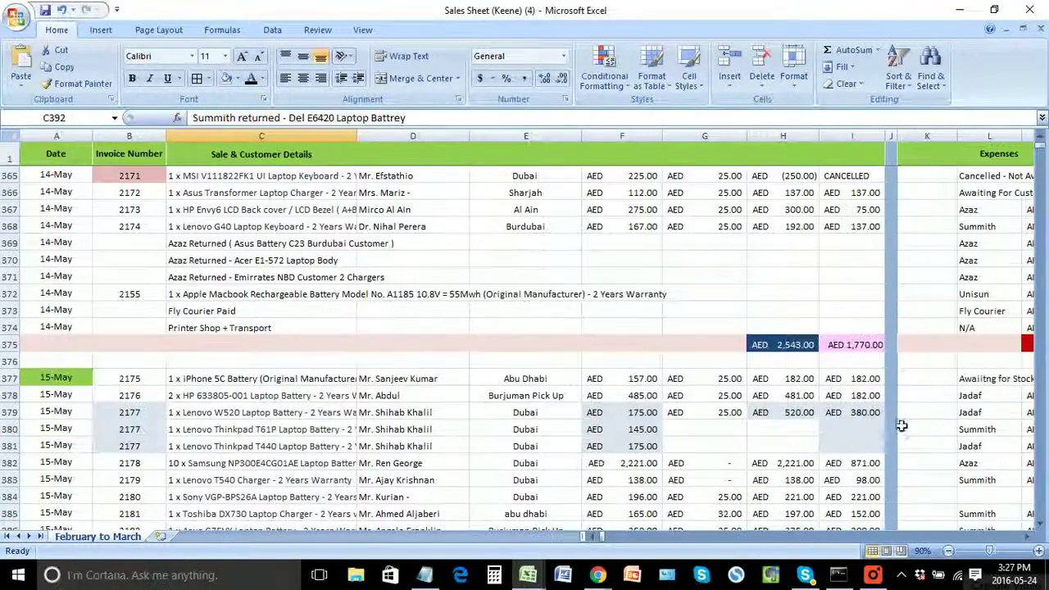
Step: Examine the 15-May shipping charges in R377 to R379, beneath the 14-May shipping total
{"action": "left_click", "coordinate": [1028, 536]}
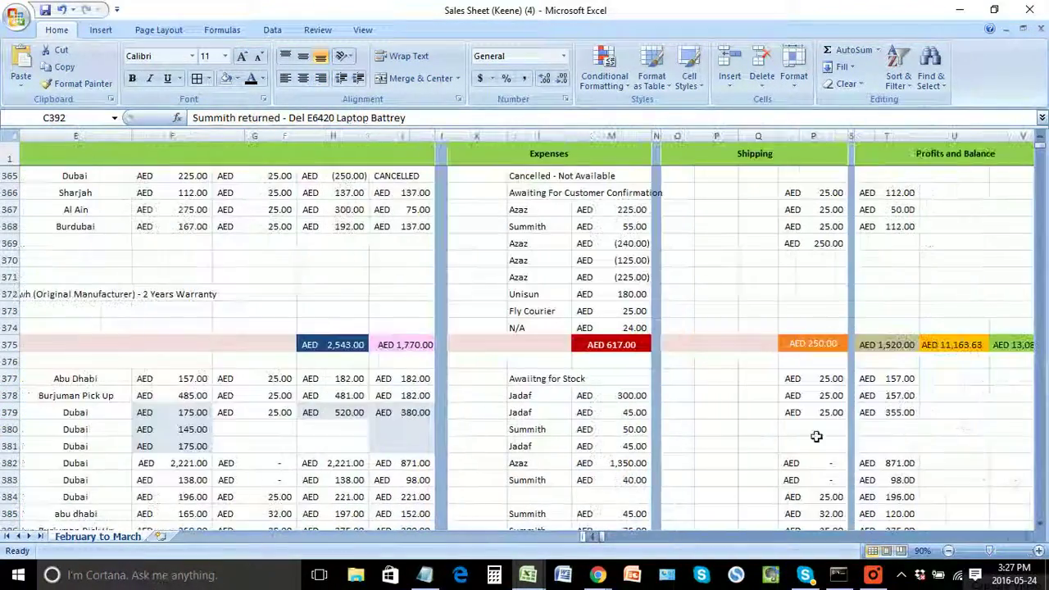
{"action": "left_click_drag", "start_coordinate": [768, 382], "coordinate": [837, 422]}
{"action": "left_click", "coordinate": [830, 390]}
{"action": "left_click", "coordinate": [830, 385]}
{"action": "left_click", "coordinate": [834, 414]}
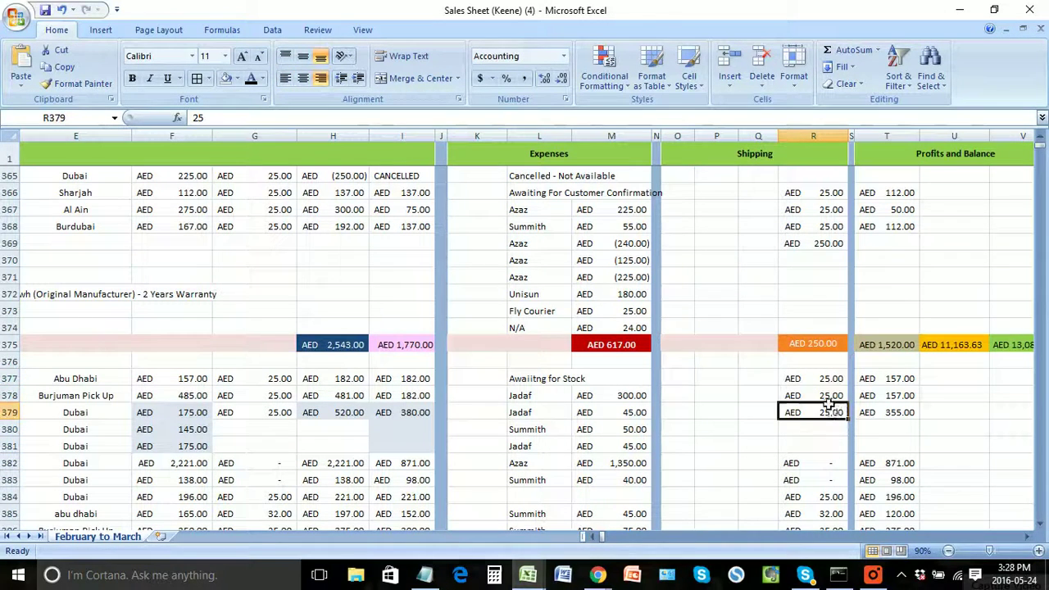
{"action": "left_click", "coordinate": [831, 395]}
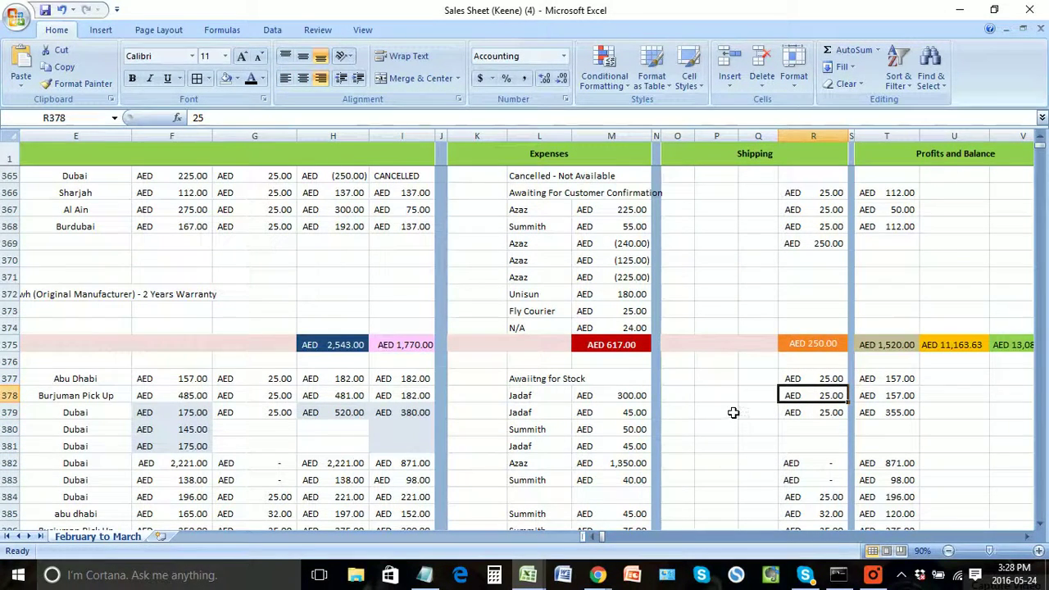
Step: Switch to the ACCOUNTING (Keene) workbook and review the first block's orders, starting from order number cell A2
{"action": "mouse_move", "coordinate": [528, 567]}
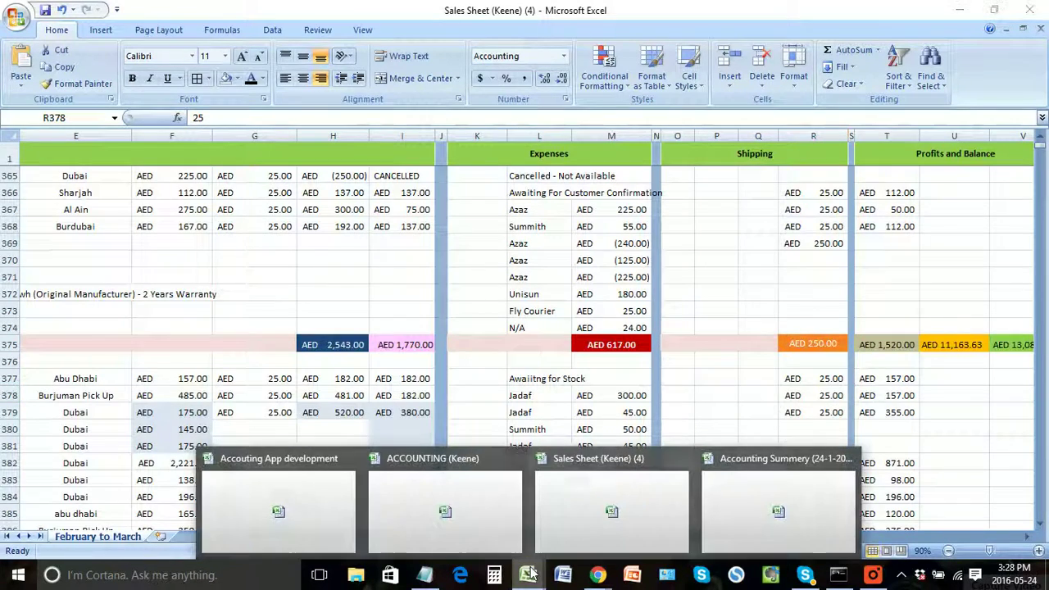
{"action": "left_click", "coordinate": [504, 523]}
{"action": "left_click", "coordinate": [491, 370]}
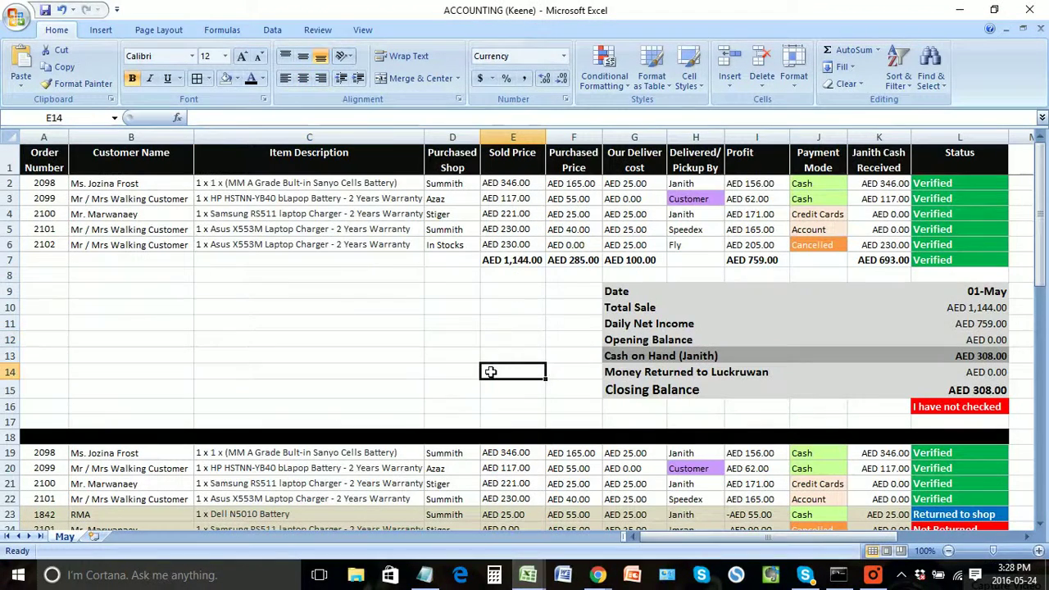
{"action": "left_click", "coordinate": [519, 327]}
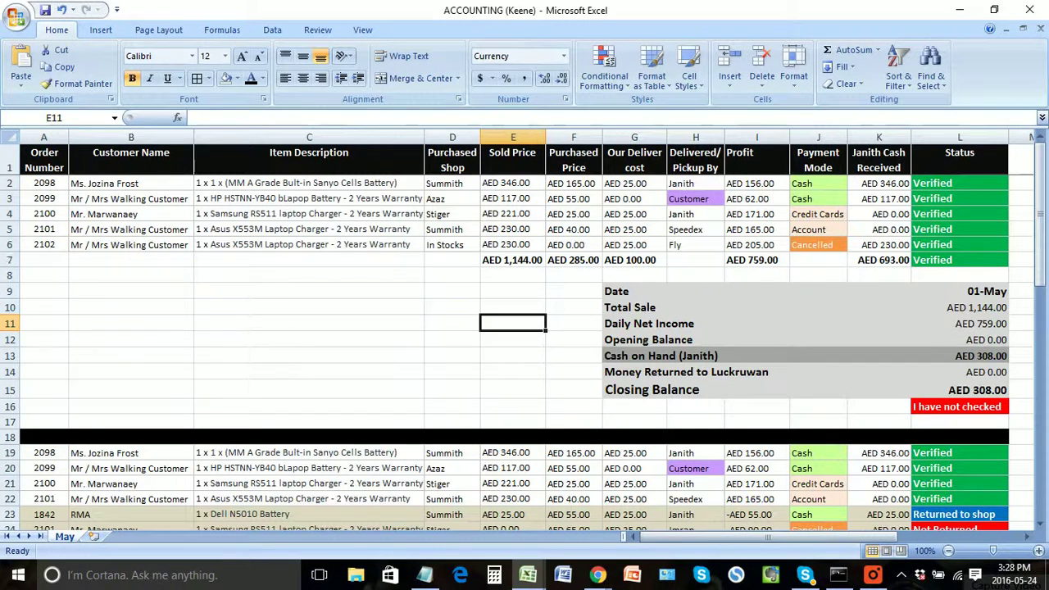
{"action": "left_click", "coordinate": [43, 189]}
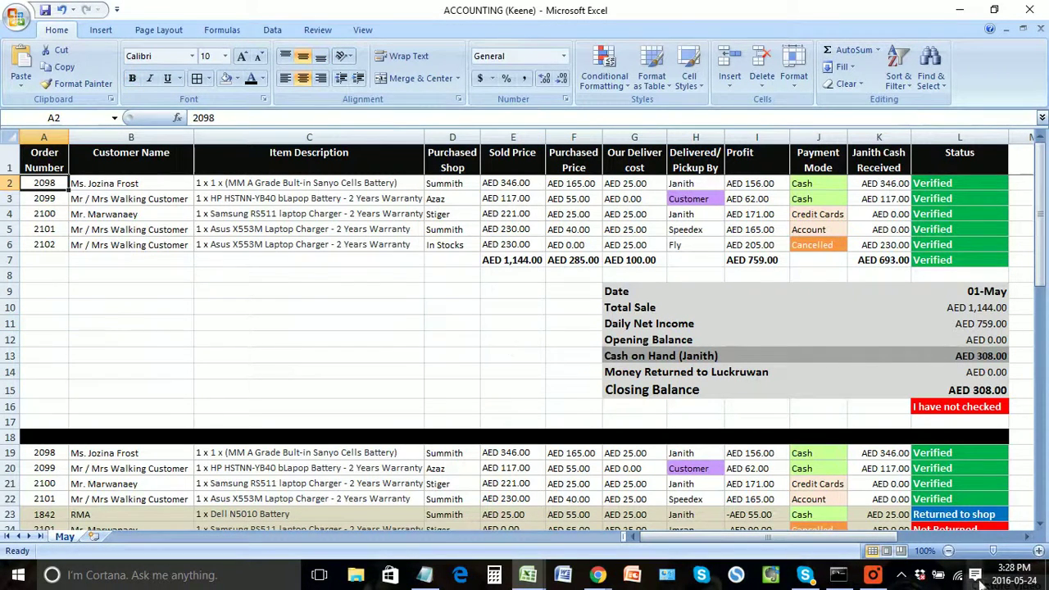
{"action": "left_click", "coordinate": [424, 370]}
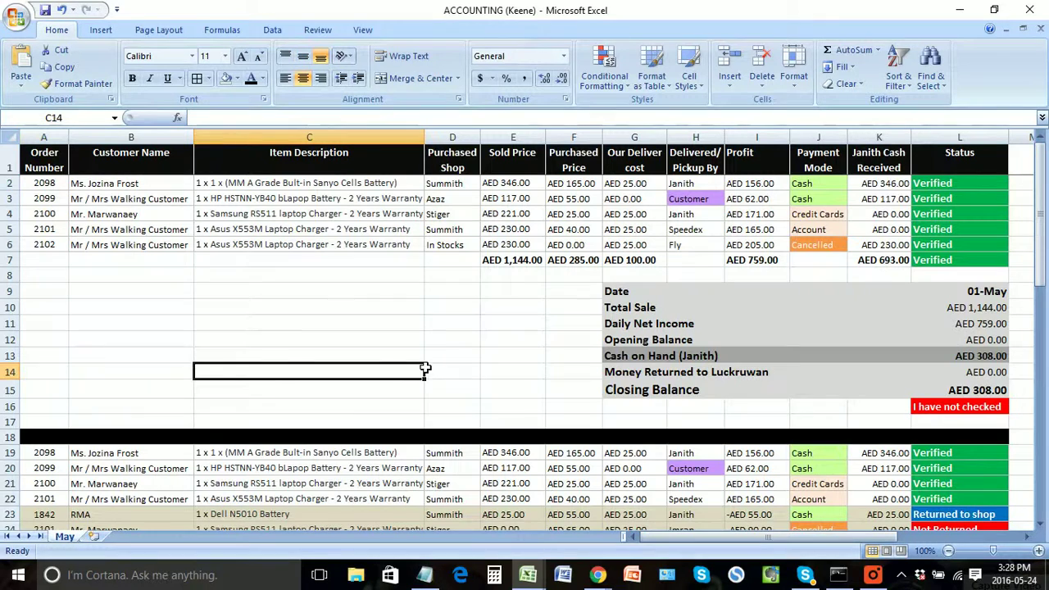
Step: Check the Status entry in L6 and compare the review notes in L16 and L35 beneath the daily summaries
{"action": "left_click", "coordinate": [948, 246]}
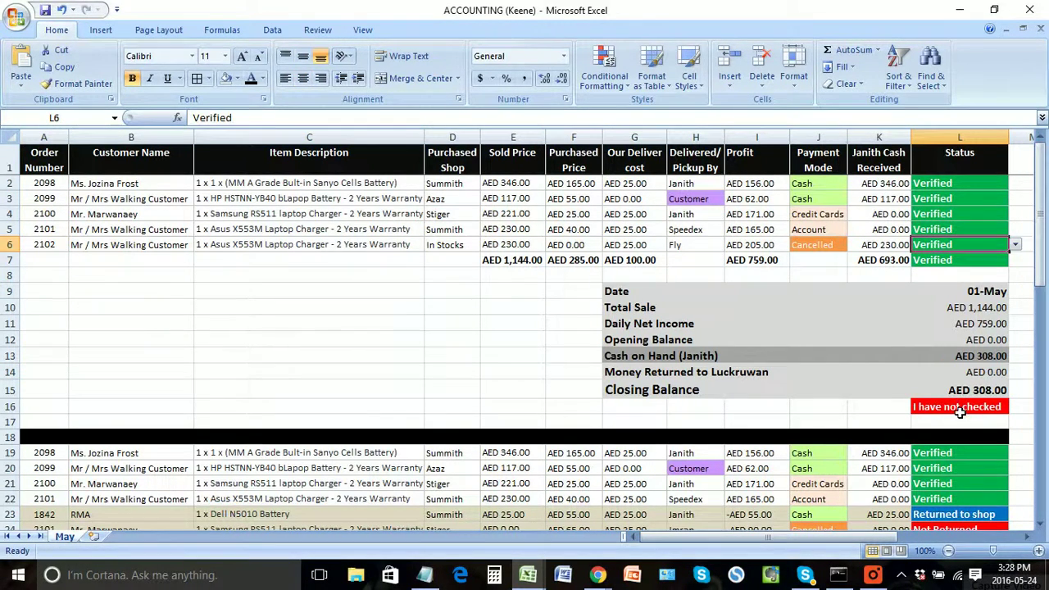
{"action": "left_click", "coordinate": [960, 407]}
{"action": "scroll", "coordinate": [854, 418], "scroll_direction": "down", "scroll_amount": 5}
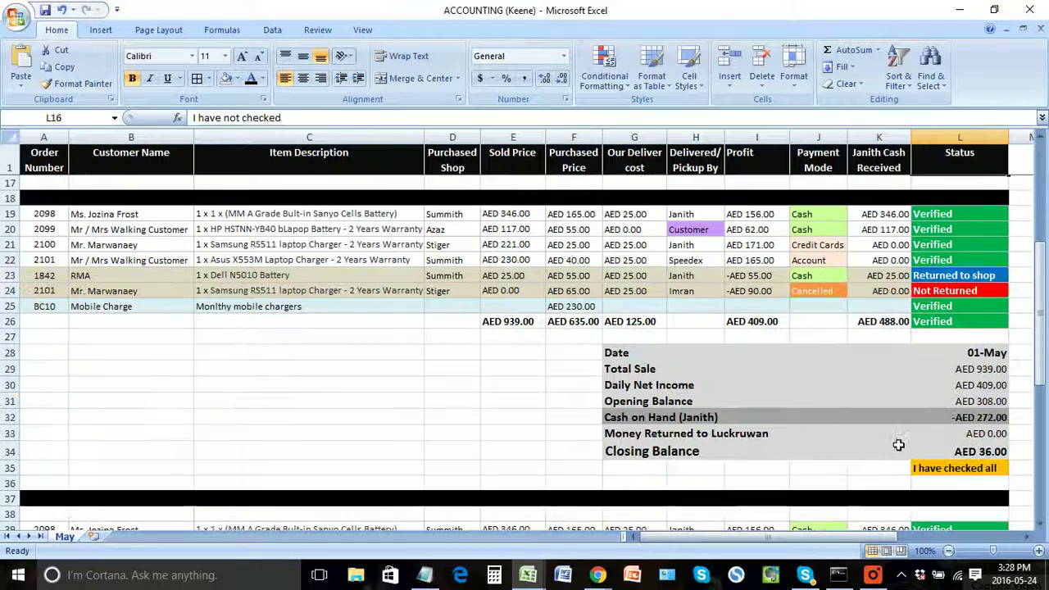
{"action": "left_click", "coordinate": [955, 472]}
{"action": "left_click", "coordinate": [501, 368]}
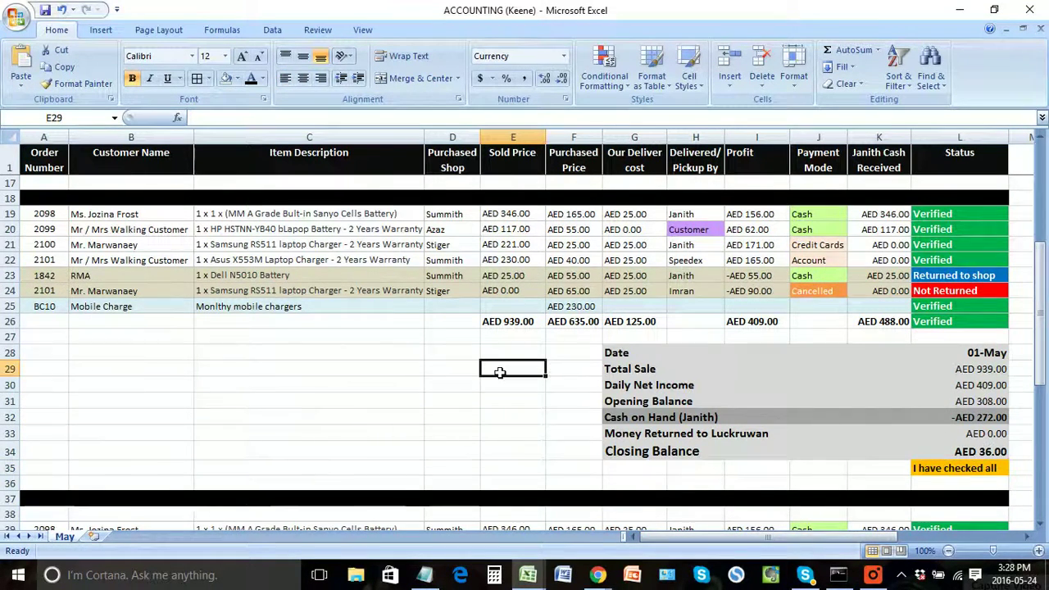
{"action": "scroll", "coordinate": [501, 368], "scroll_direction": "up", "scroll_amount": 5}
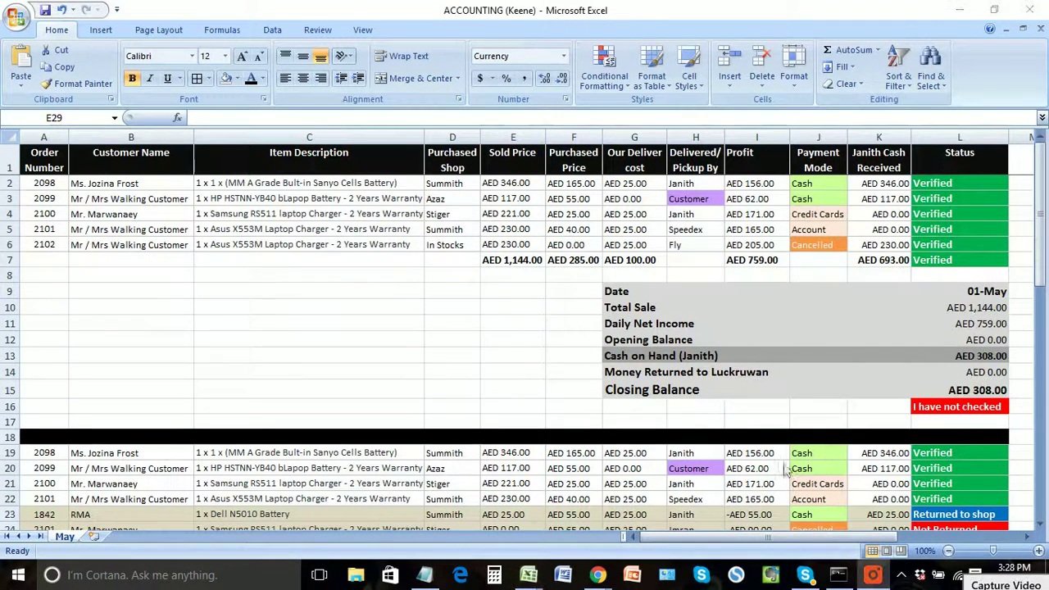
{"action": "left_click", "coordinate": [983, 581]}
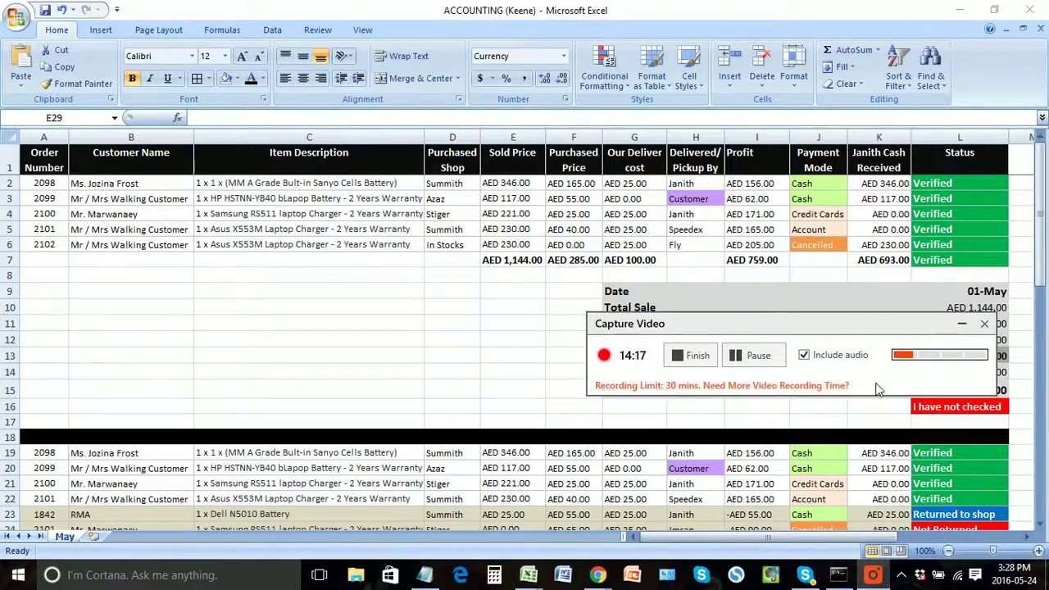